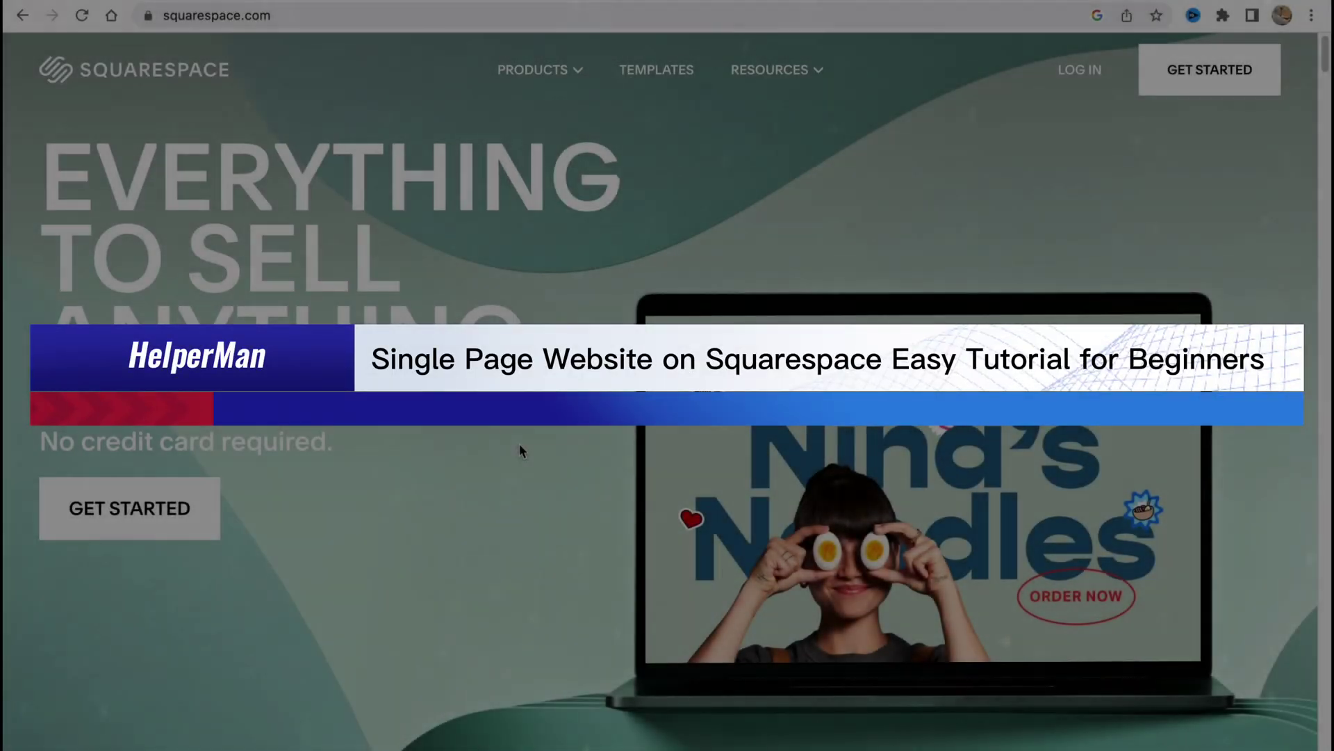
Step: Scroll through the Squarespace homepage and begin building a new website
scroll(519, 446, down, 2)
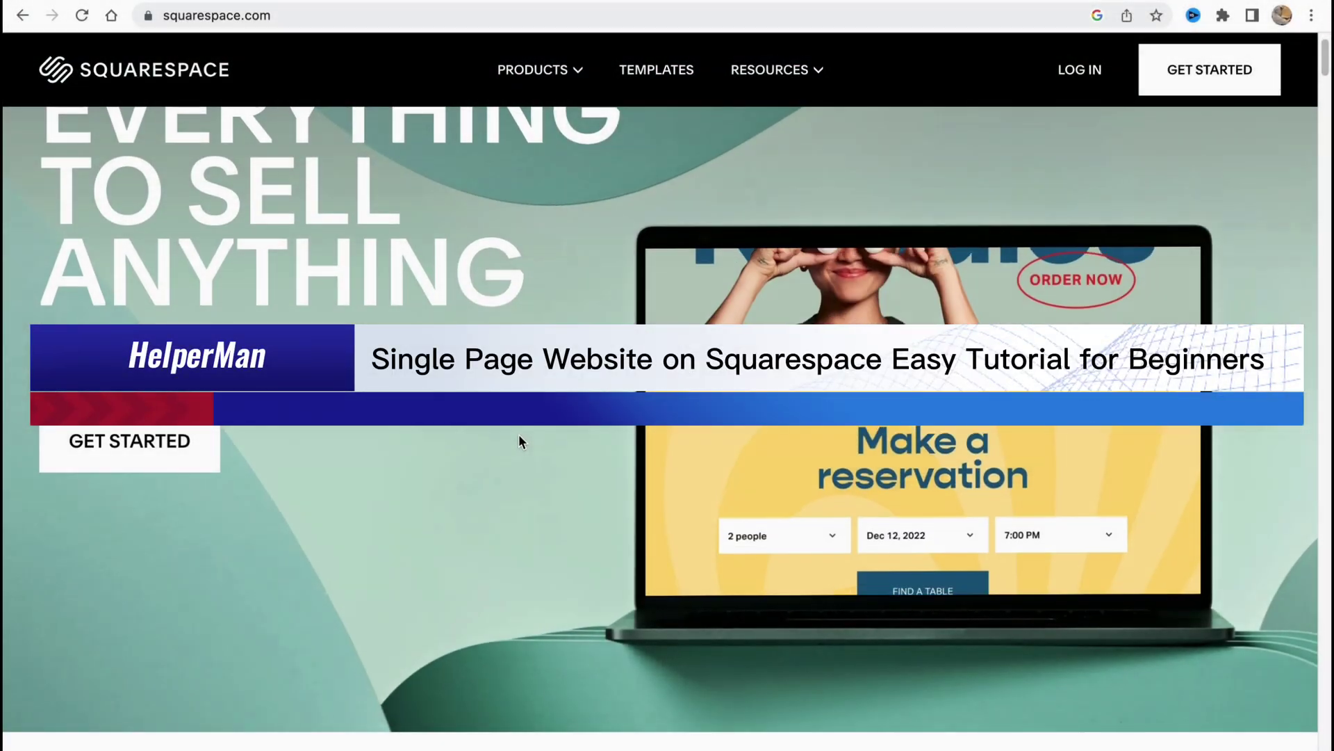
scroll(519, 436, down, 5)
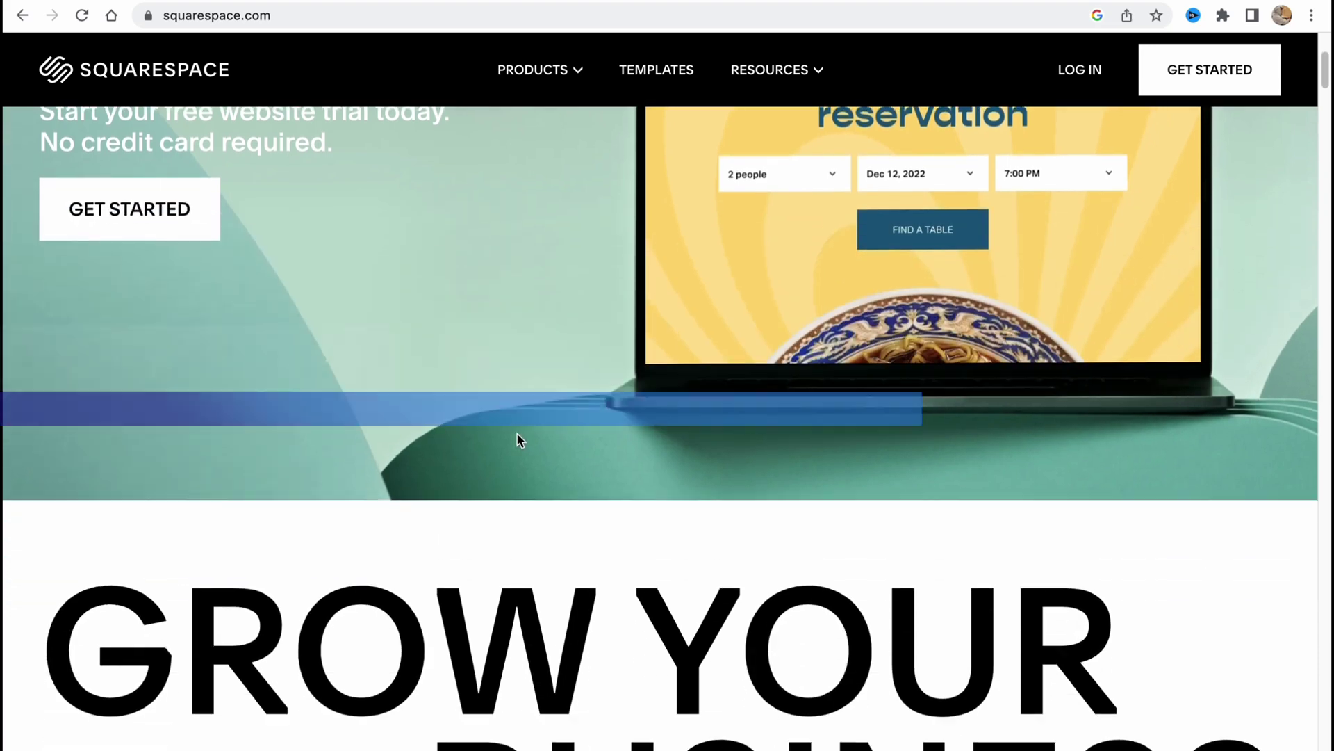
scroll(516, 436, down, 4)
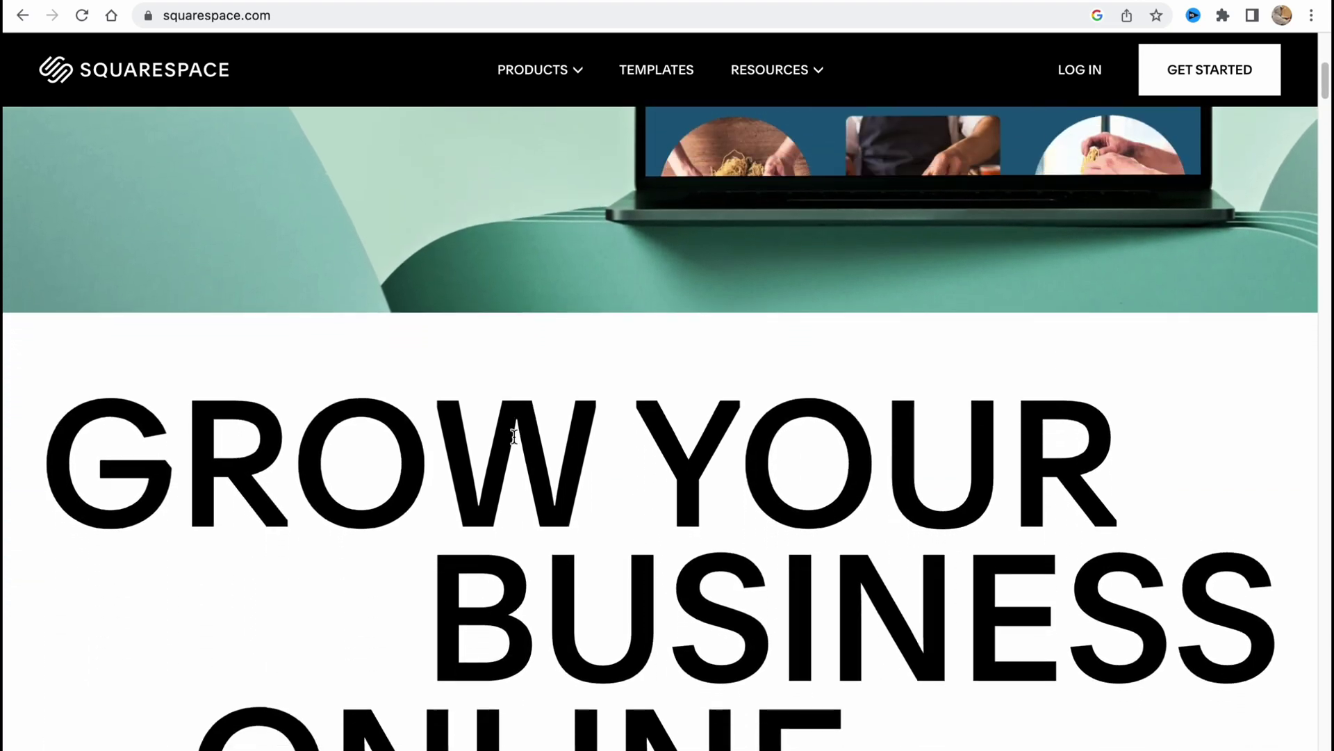
scroll(514, 437, down, 5)
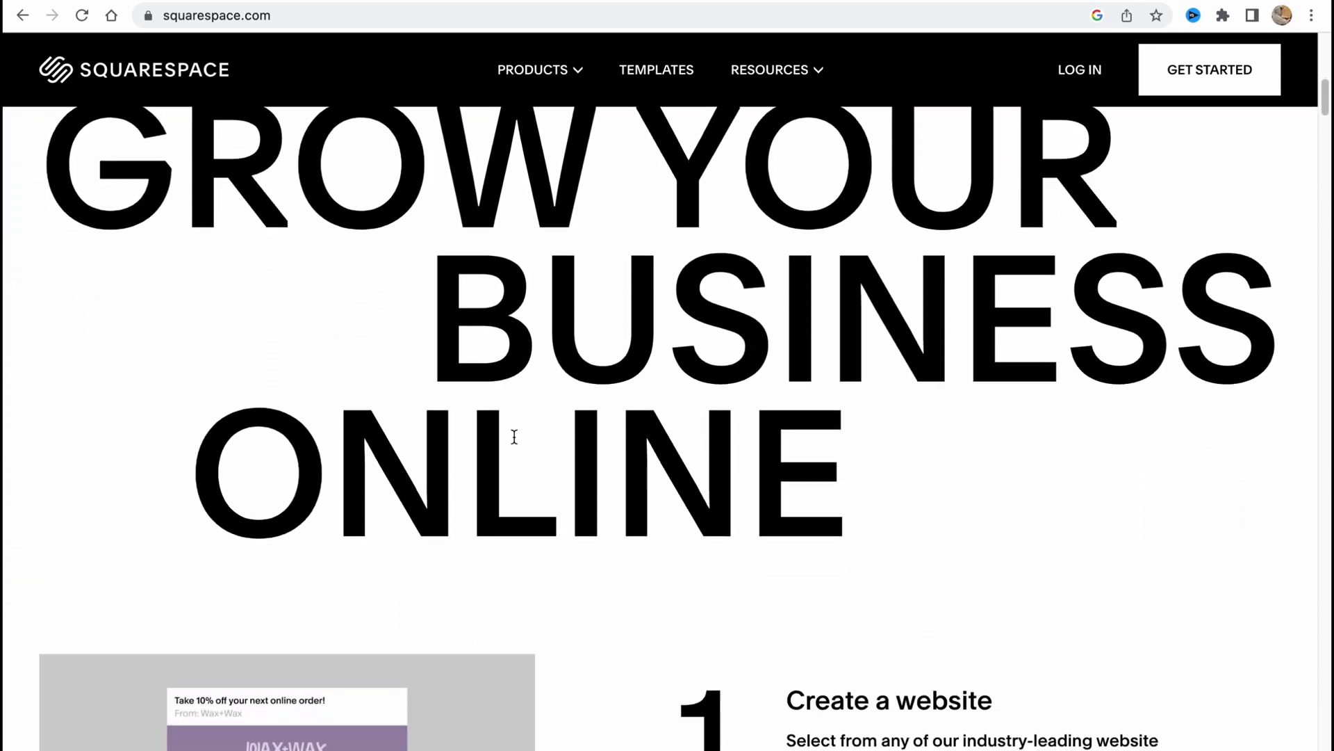
scroll(514, 436, down, 2)
scroll(512, 438, down, 4)
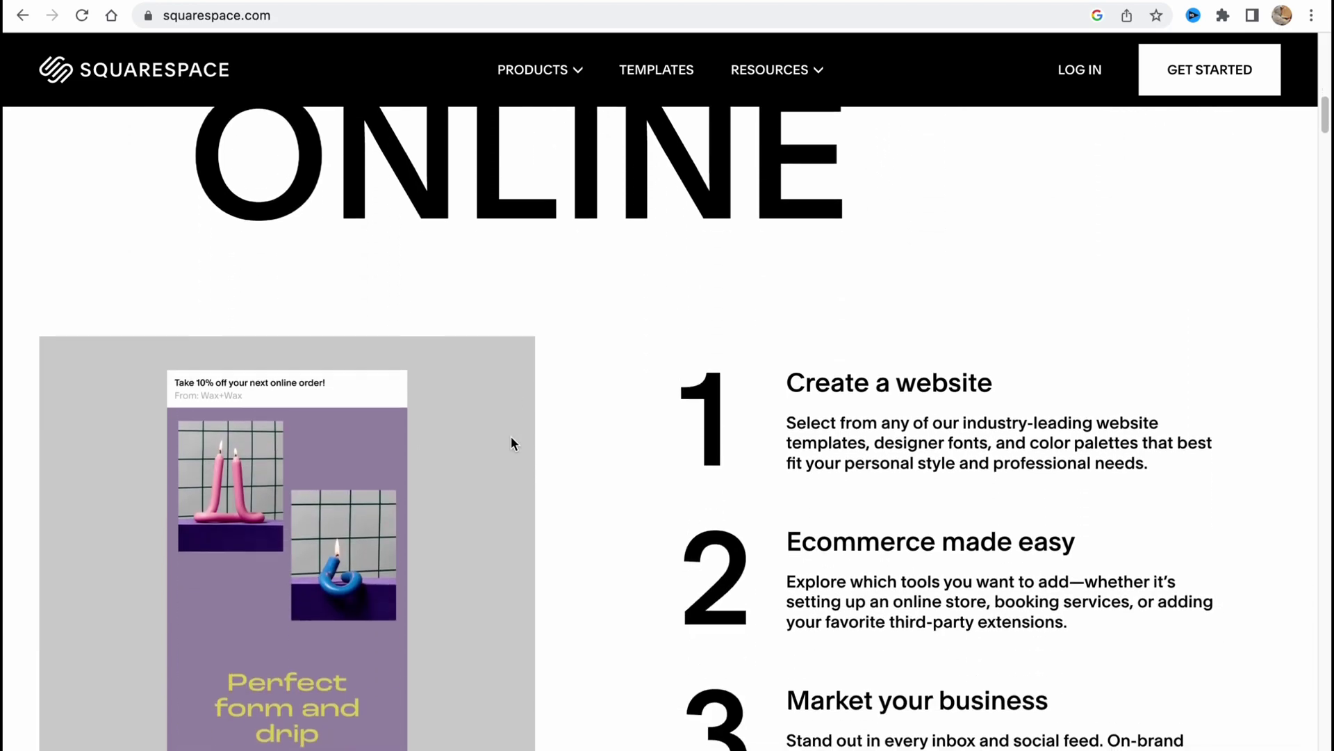
scroll(511, 438, up, 10)
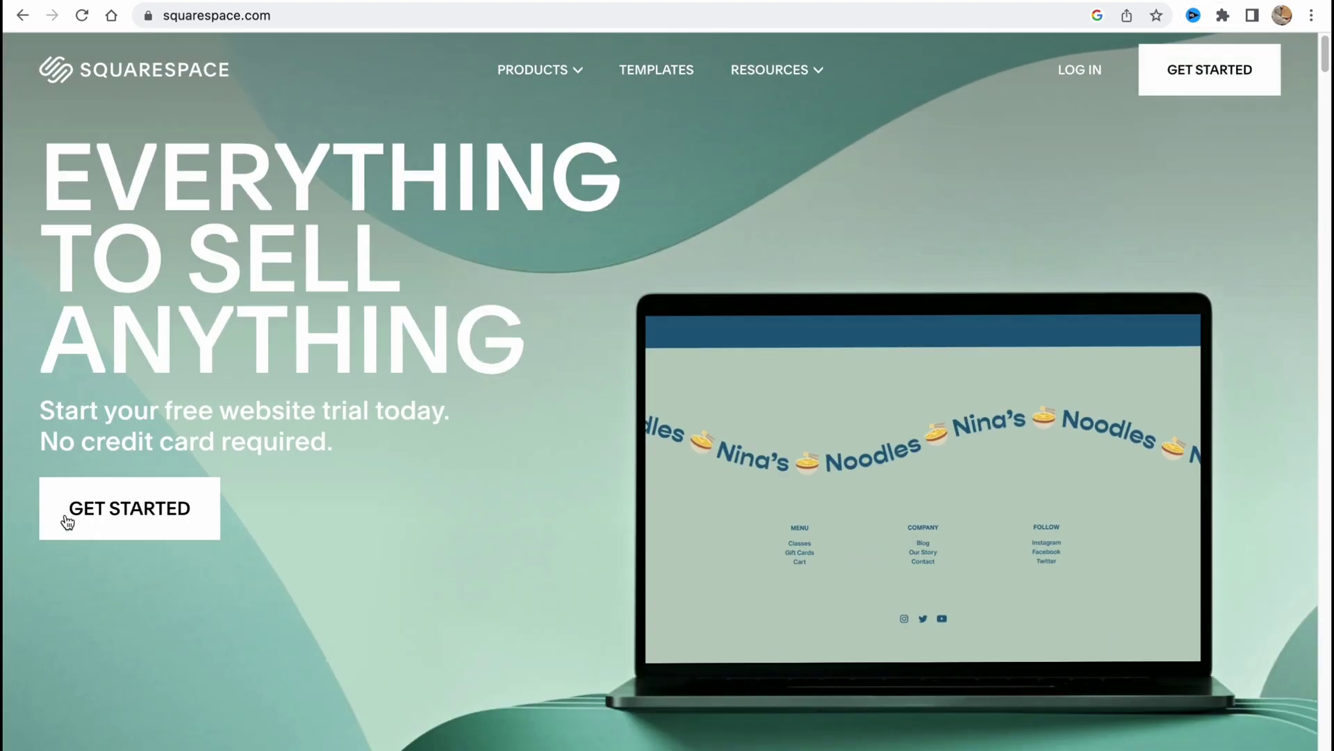
click(152, 527)
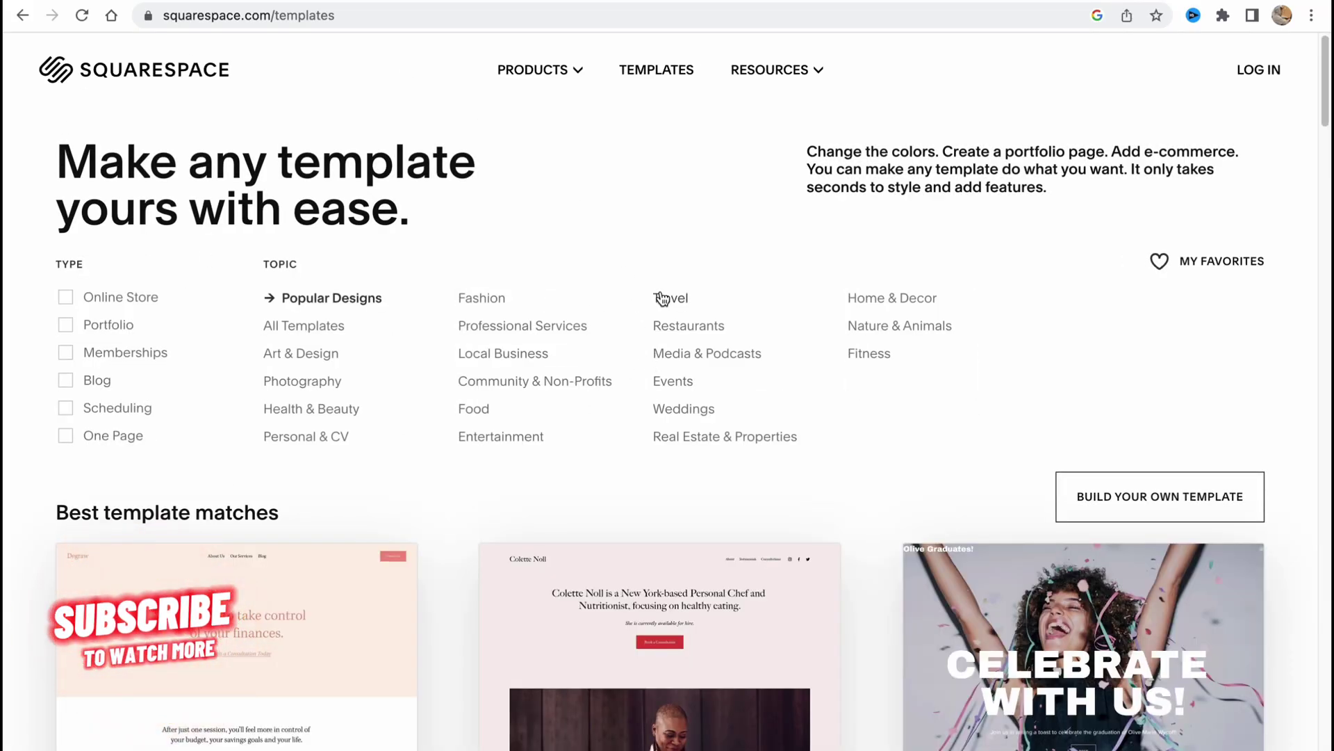
Step: Filter templates to the One Page type and browse matches such as Wycoff
scroll(196, 288, up, 5)
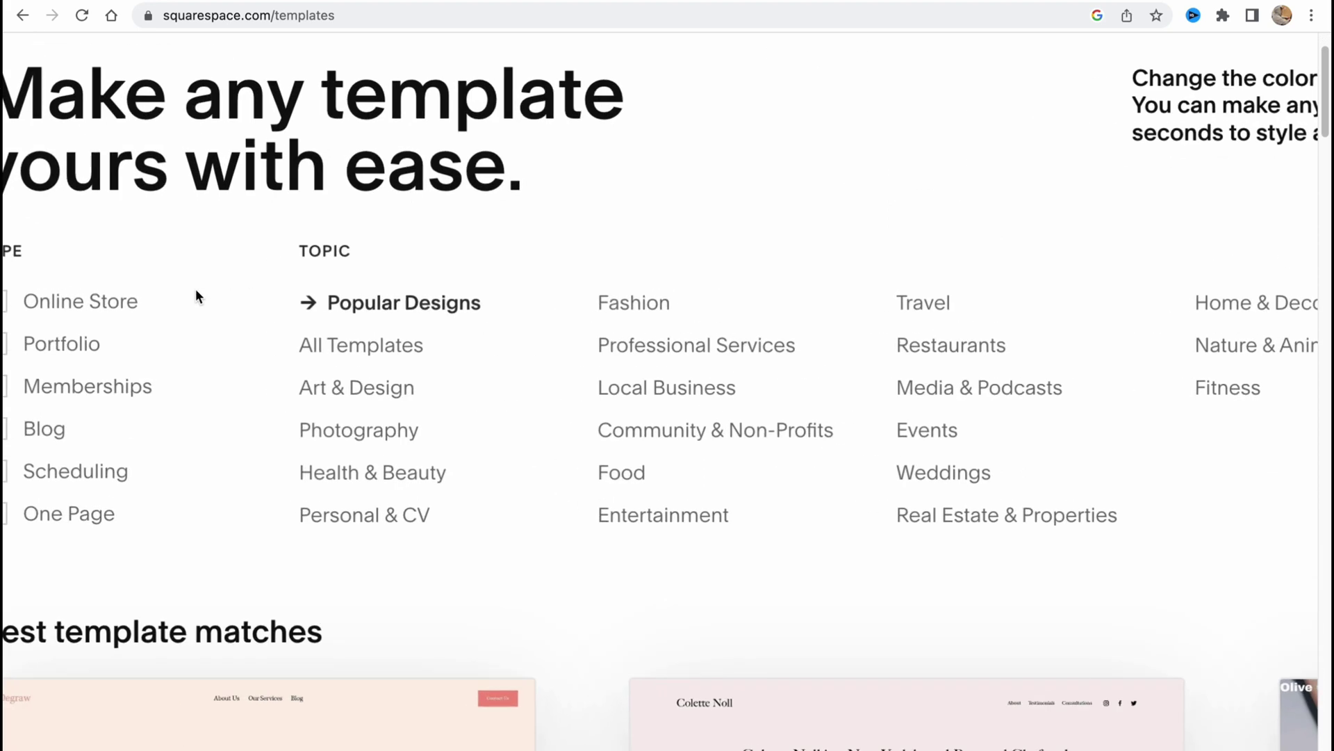
scroll(194, 289, left, 3)
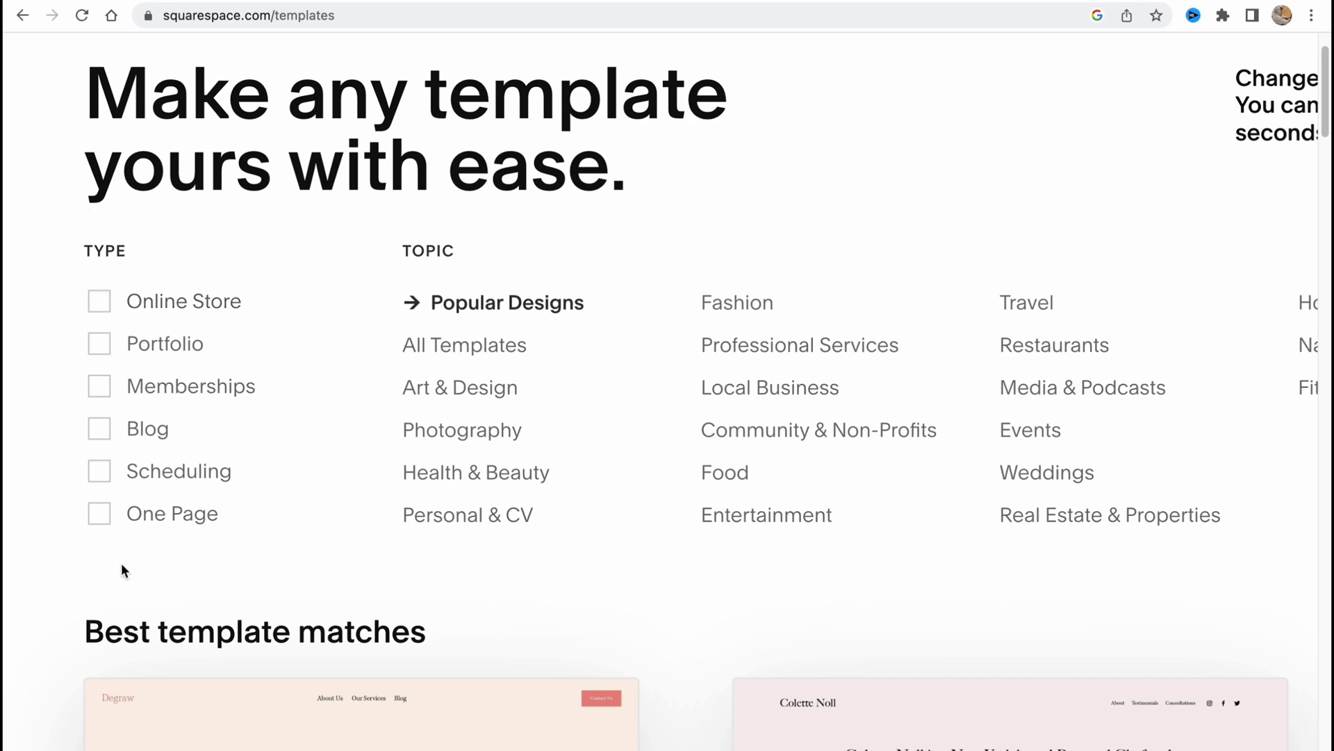
click(100, 515)
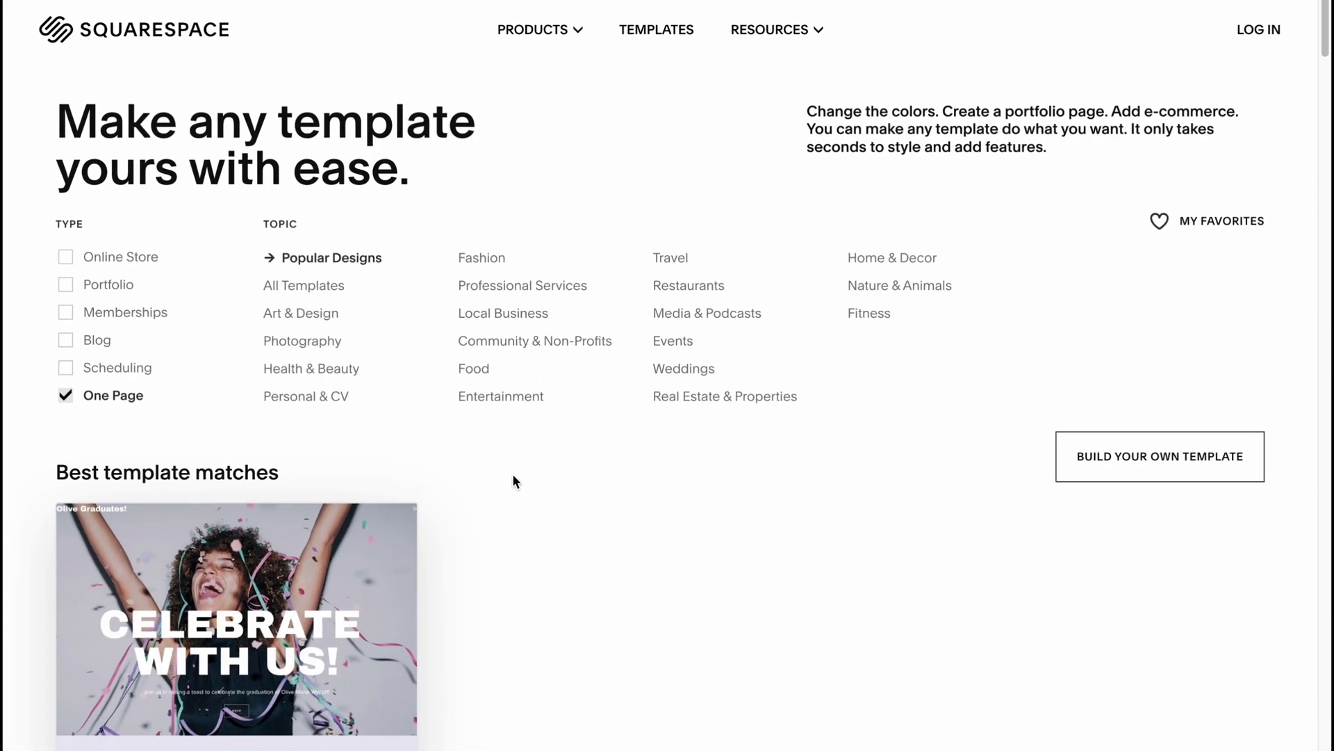
mouse_move(399, 607)
scroll(329, 506, down, 6)
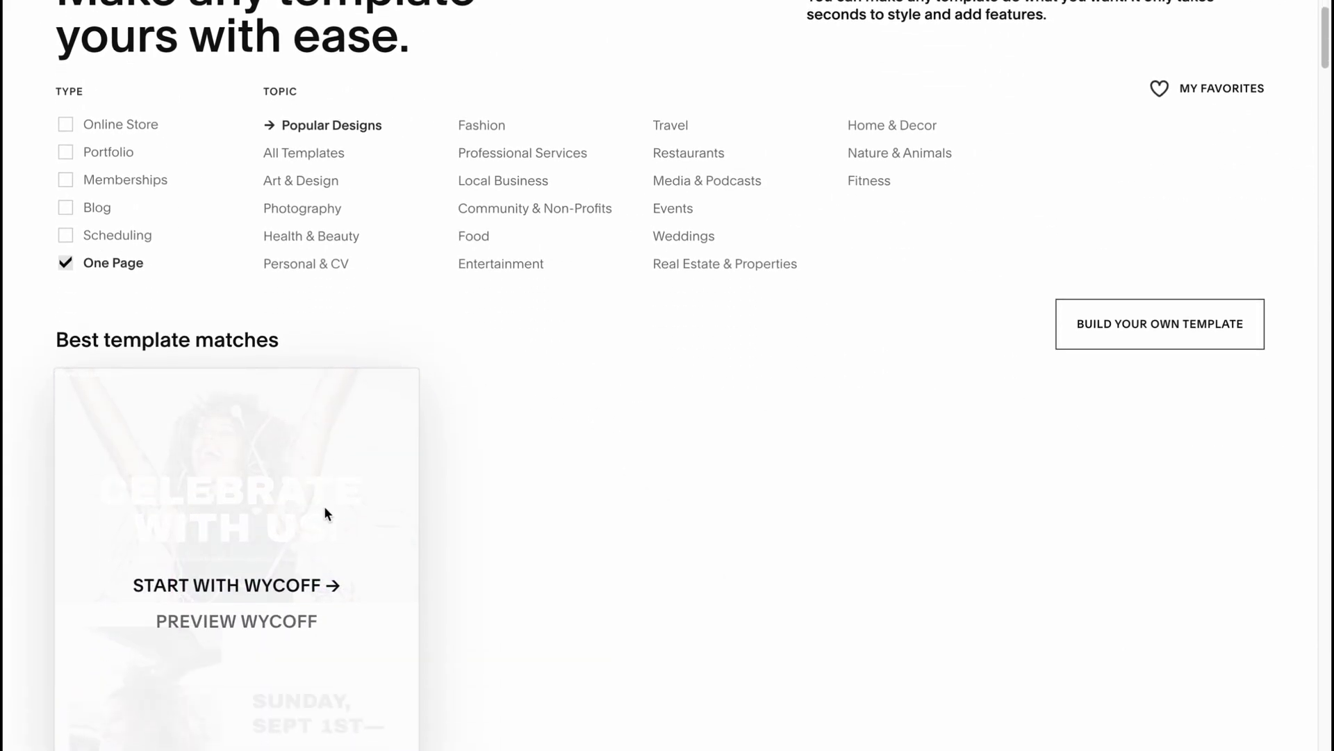
scroll(505, 511, down, 20)
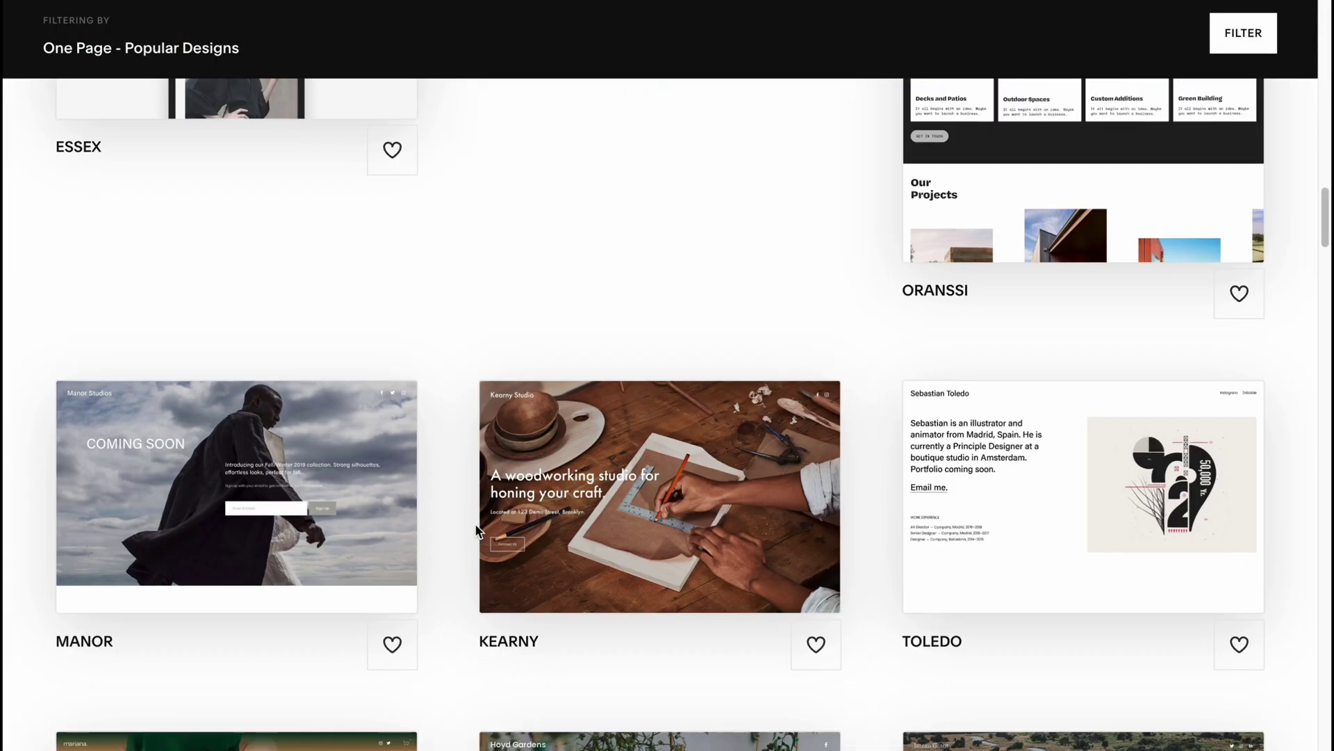
scroll(904, 514, down, 5)
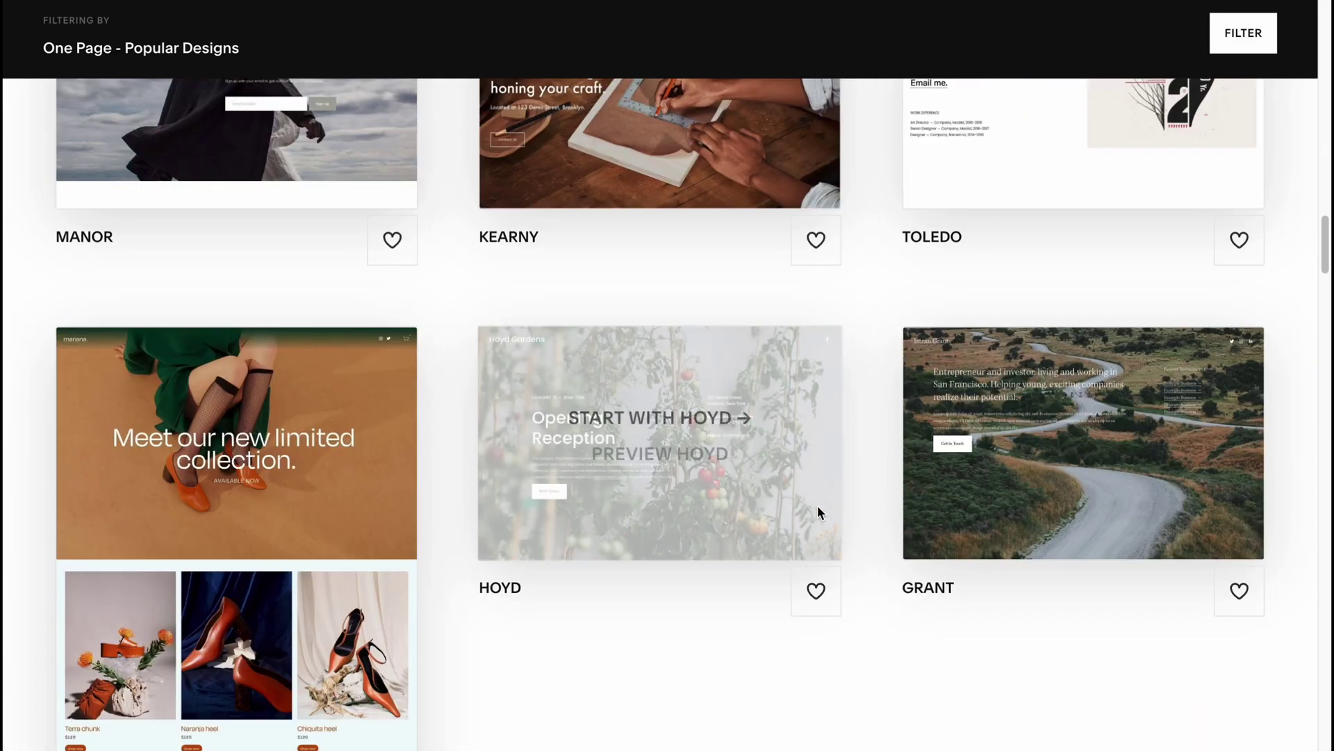
mouse_move(1067, 484)
scroll(765, 530, up, 20)
scroll(764, 524, up, 13)
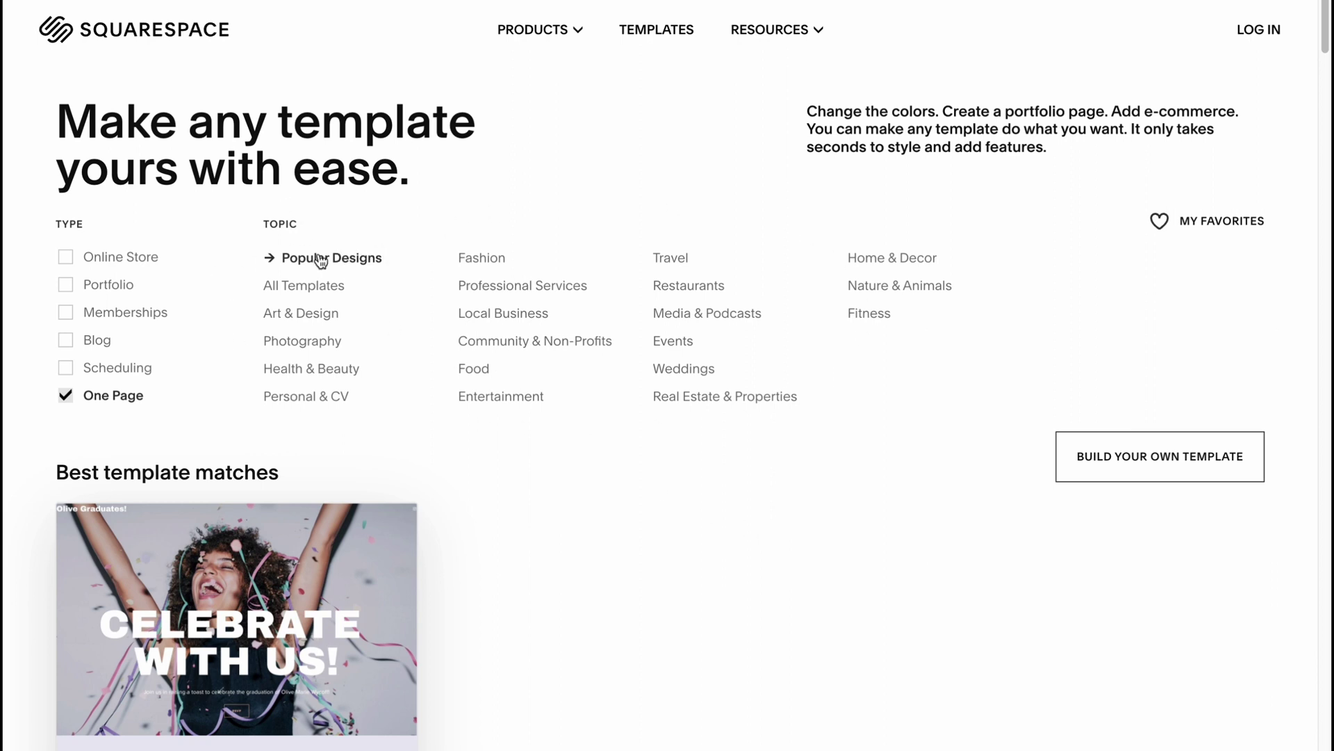
click(311, 264)
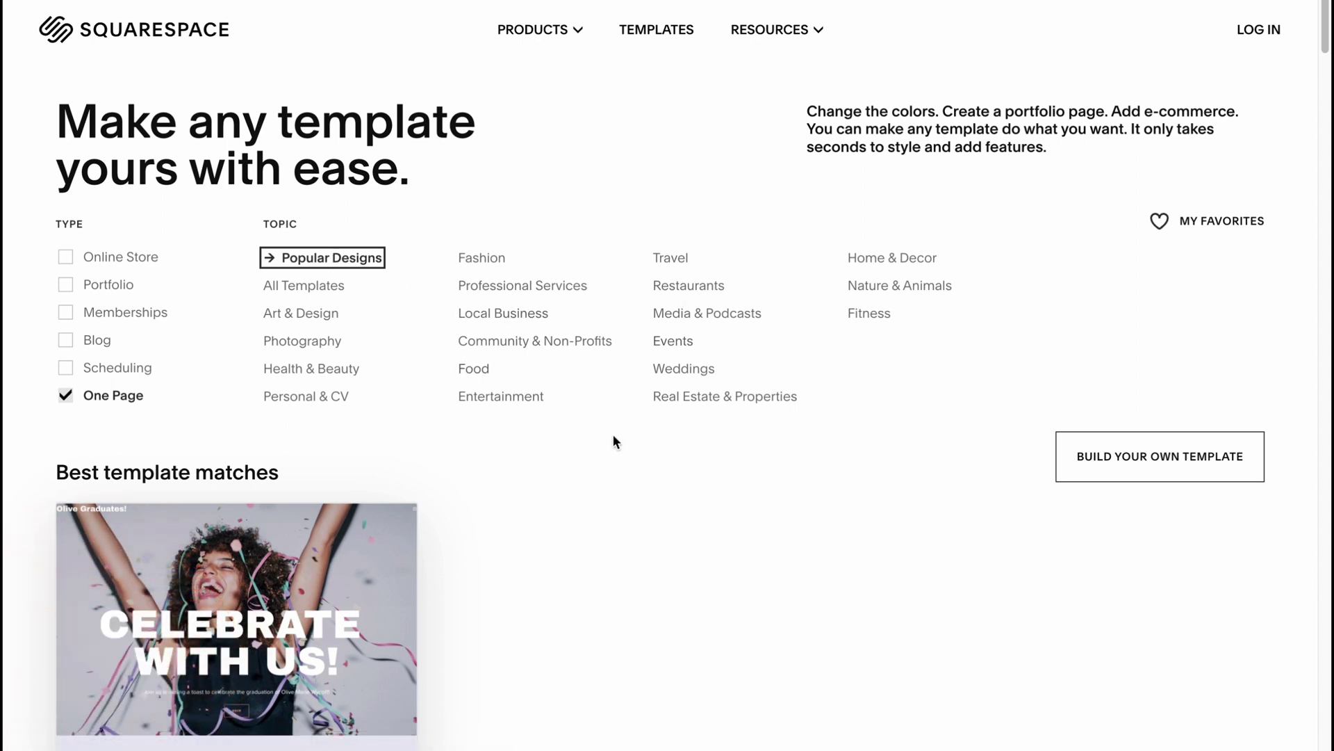
scroll(720, 442, down, 12)
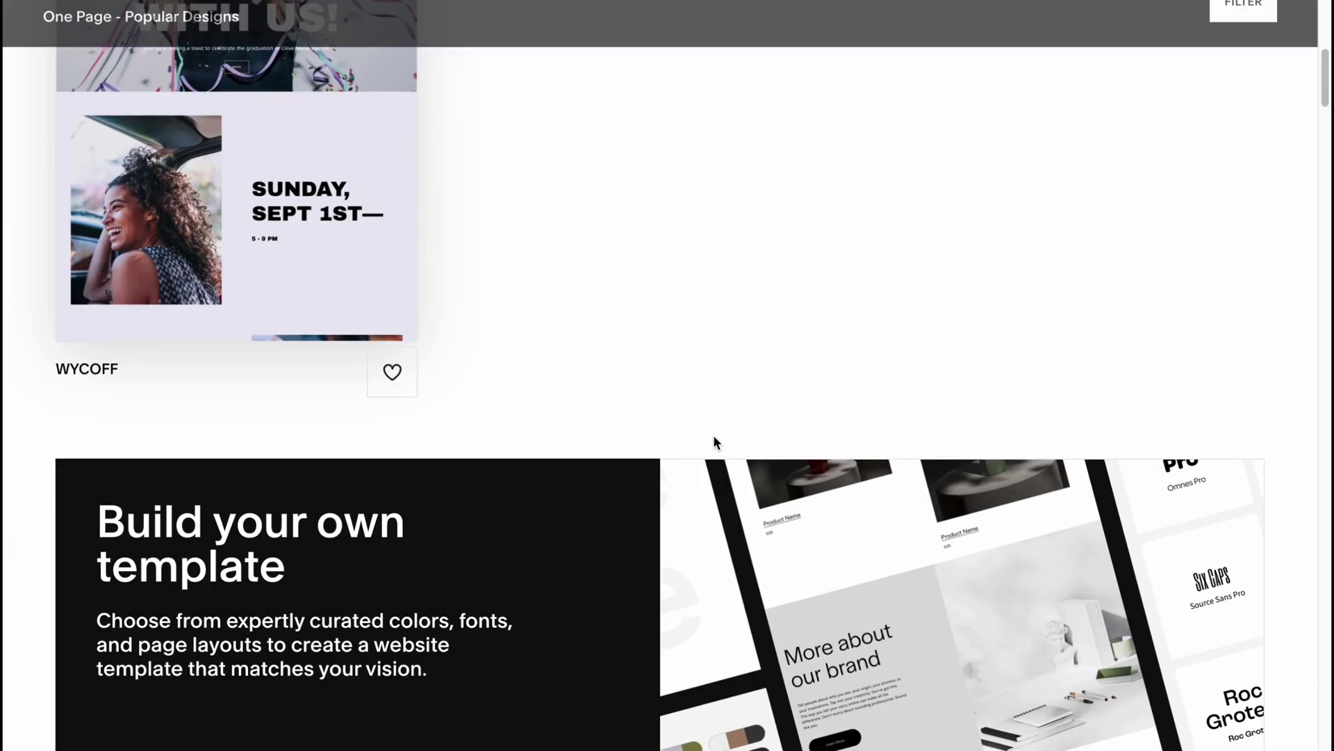
scroll(733, 448, up, 3)
scroll(732, 448, down, 12)
scroll(732, 448, down, 6)
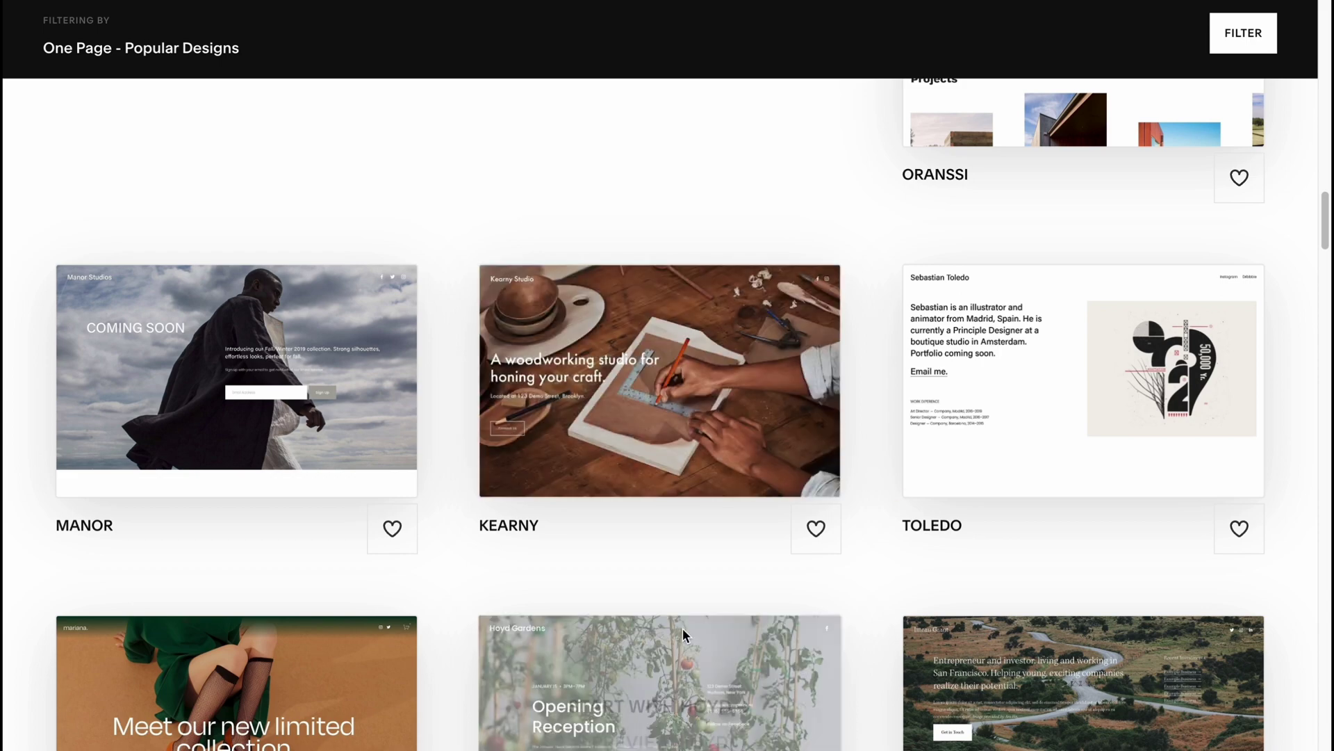
mouse_move(256, 423)
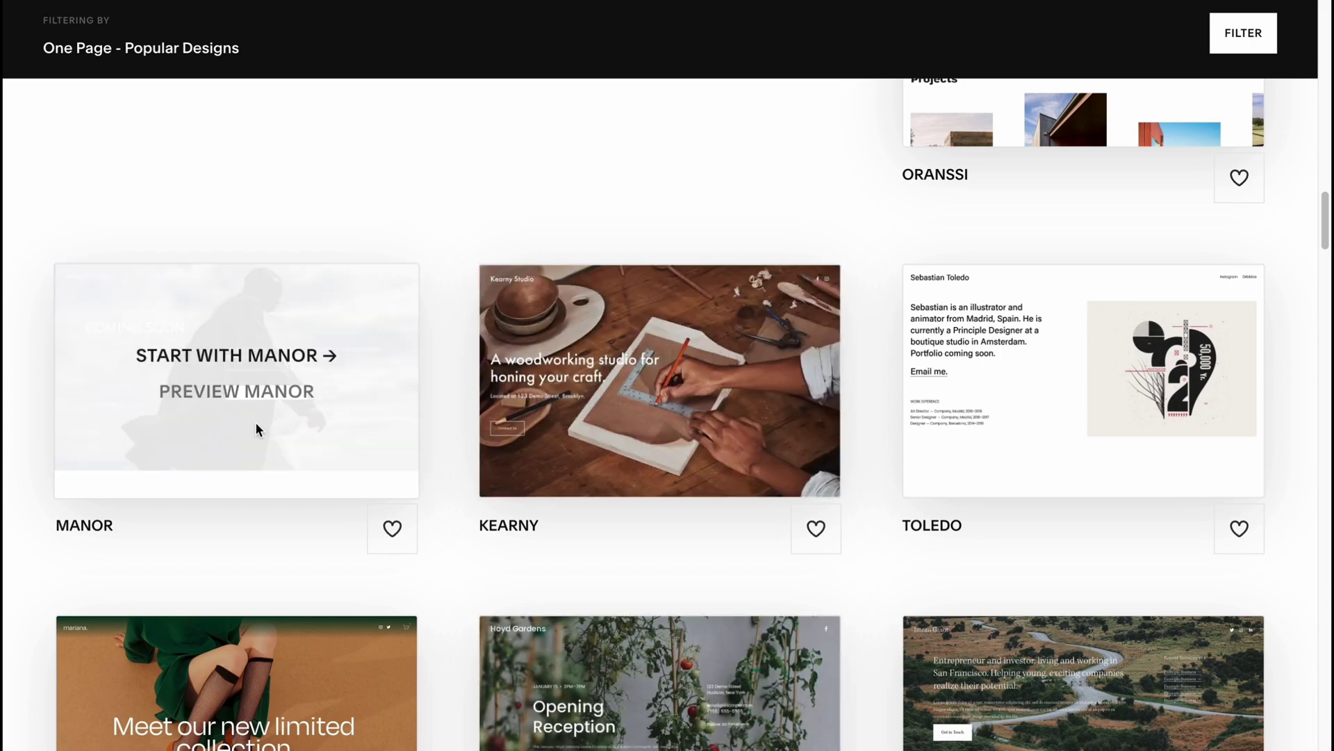
scroll(539, 438, up, 2)
scroll(533, 426, down, 15)
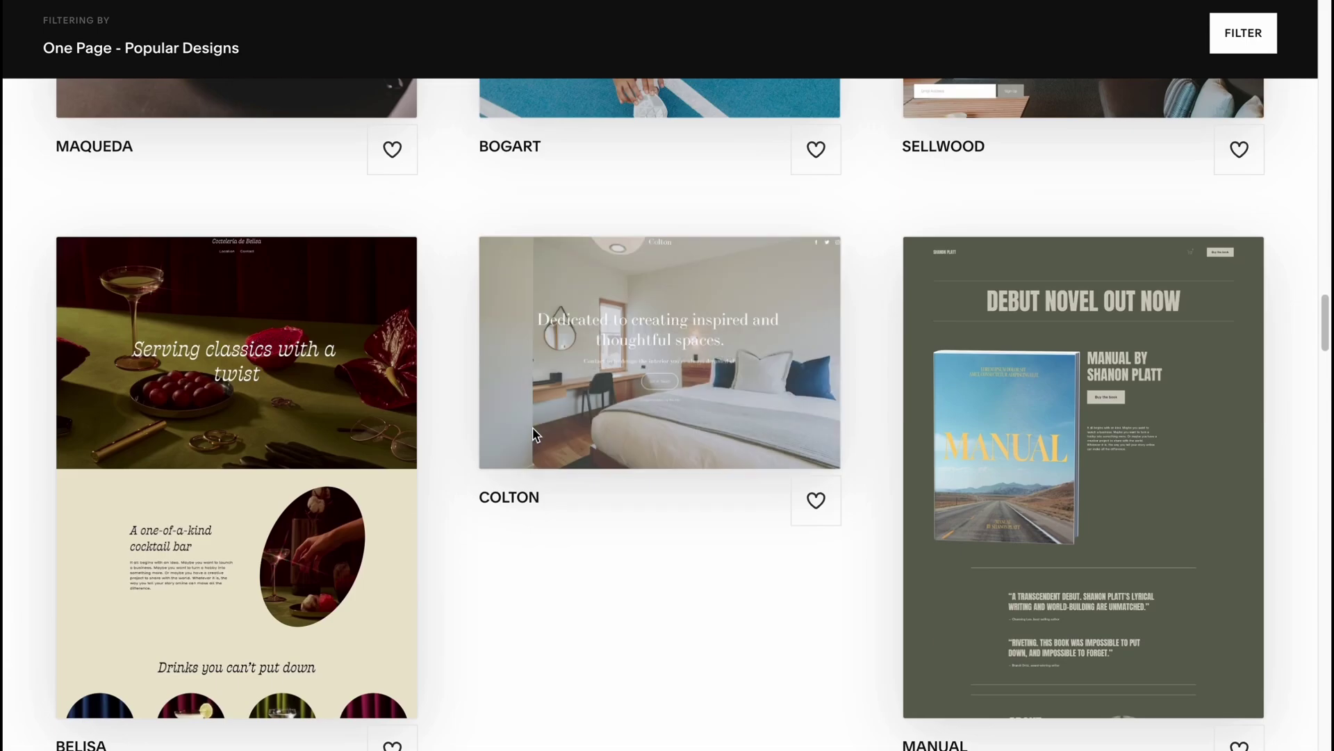
mouse_move(528, 424)
scroll(679, 529, up, 1)
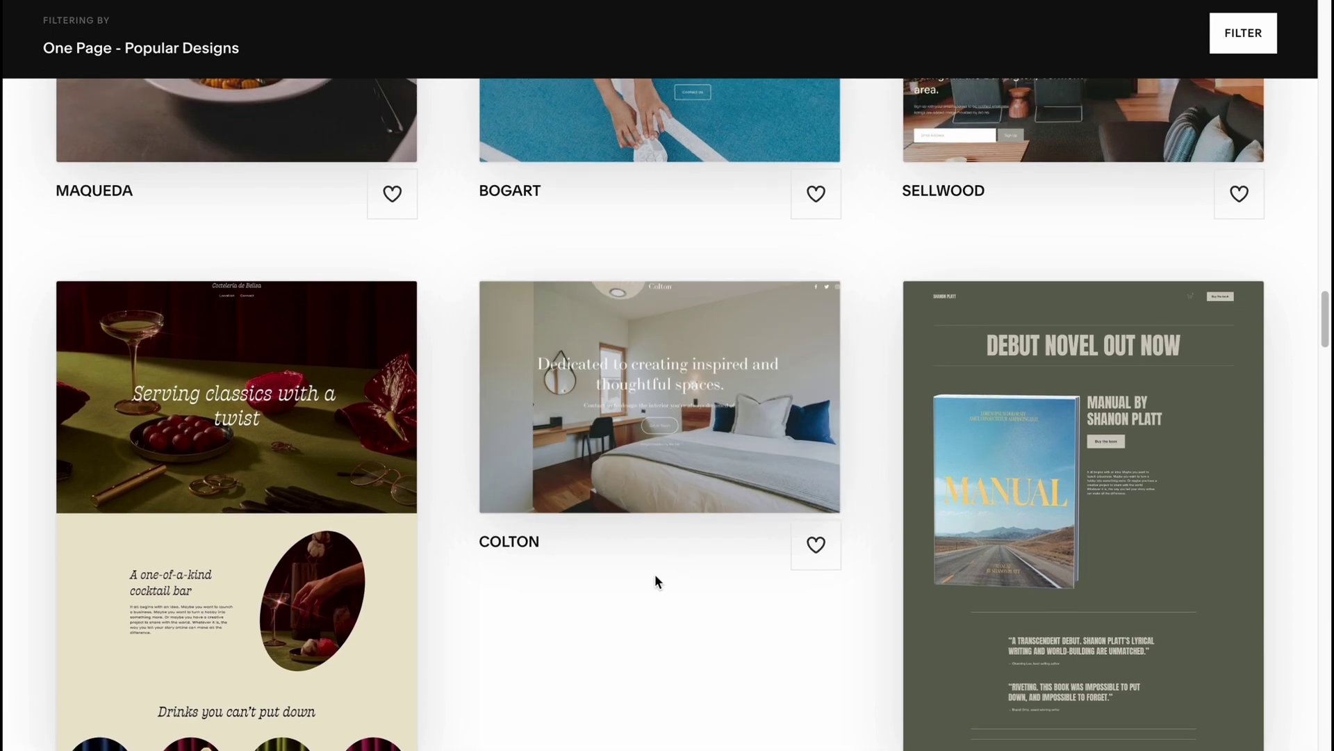
scroll(654, 574, up, 10)
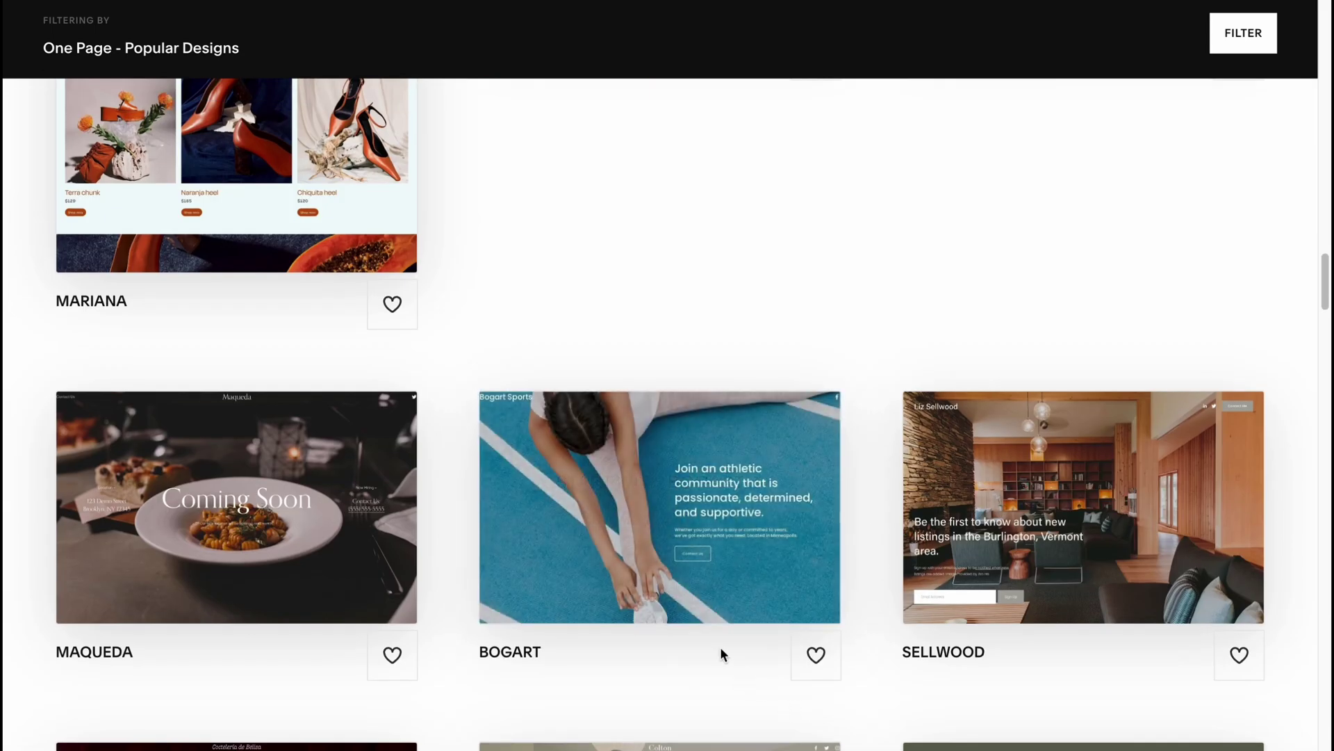
mouse_move(628, 548)
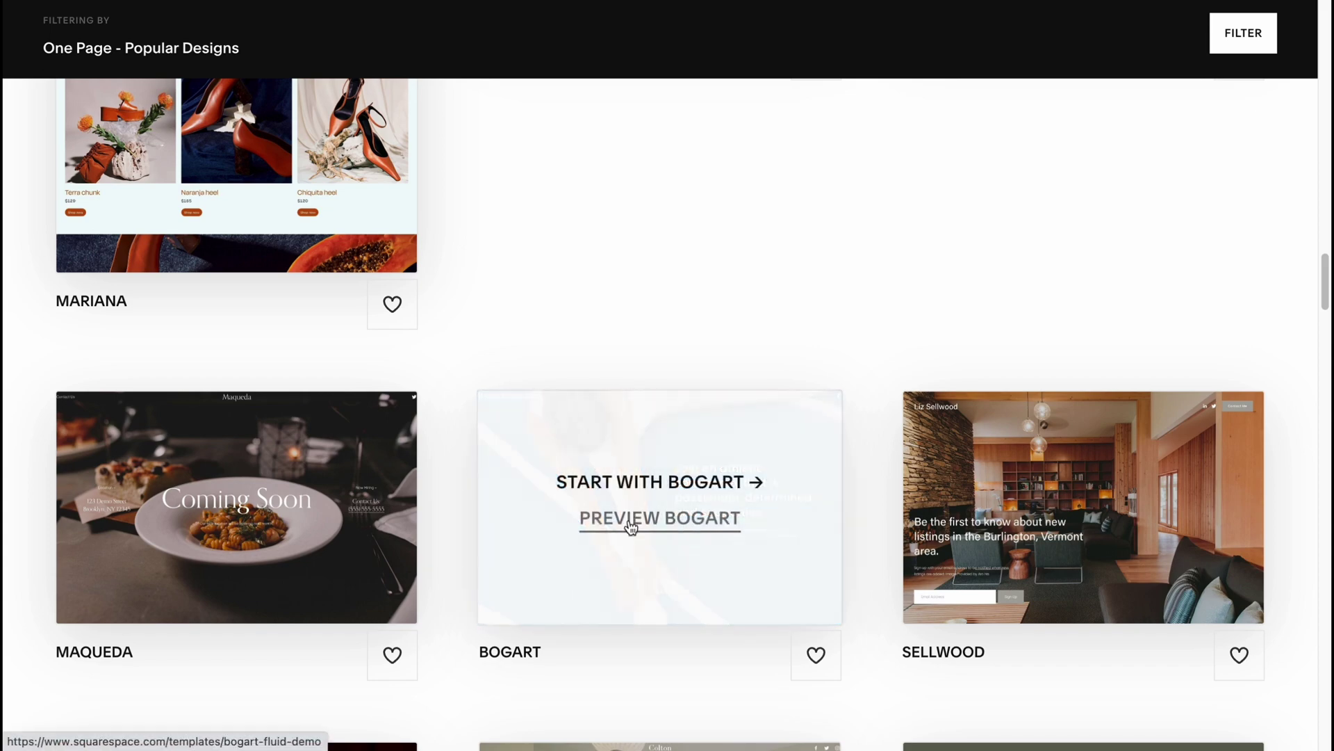
Step: Preview the Bogart template at tablet and then phone sizes
click(631, 522)
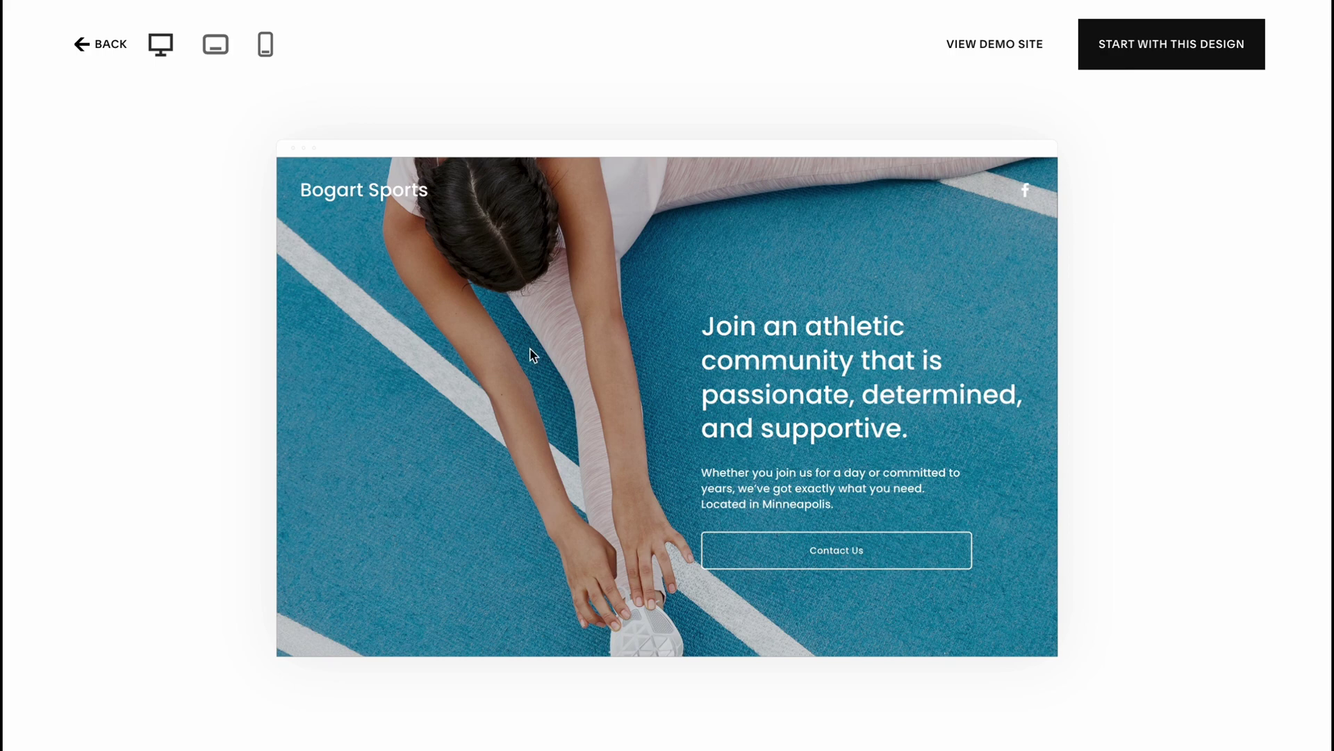
click(216, 44)
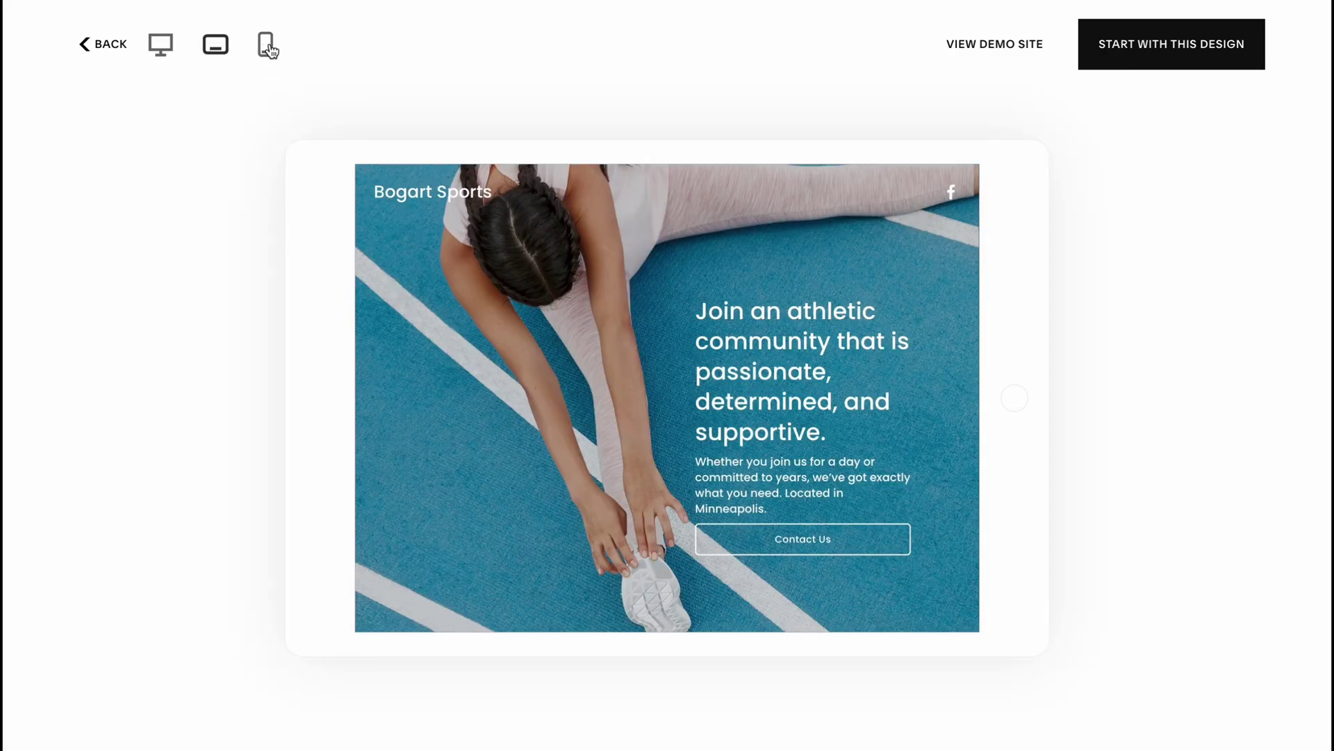
click(267, 45)
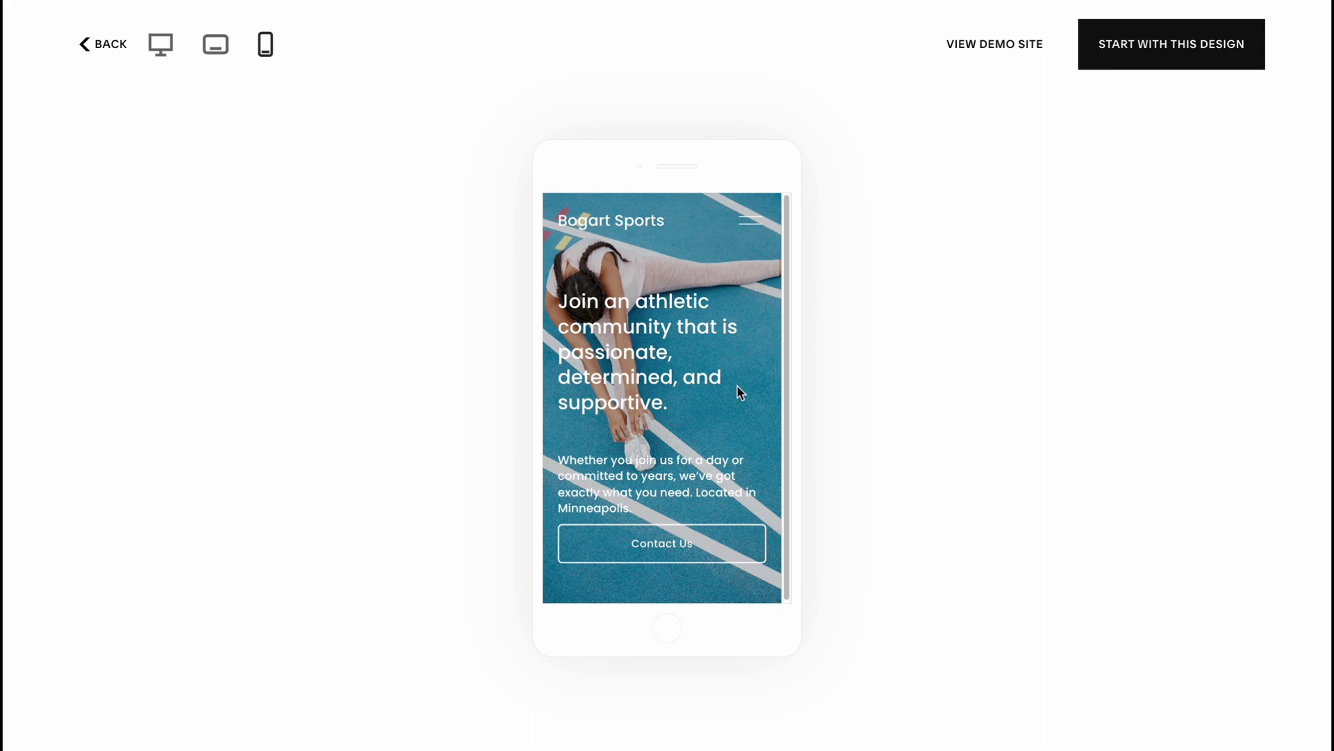
Step: Start a site from Bogart with Google sign-up, title it 'HelperMan', and finish the tour
click(1179, 58)
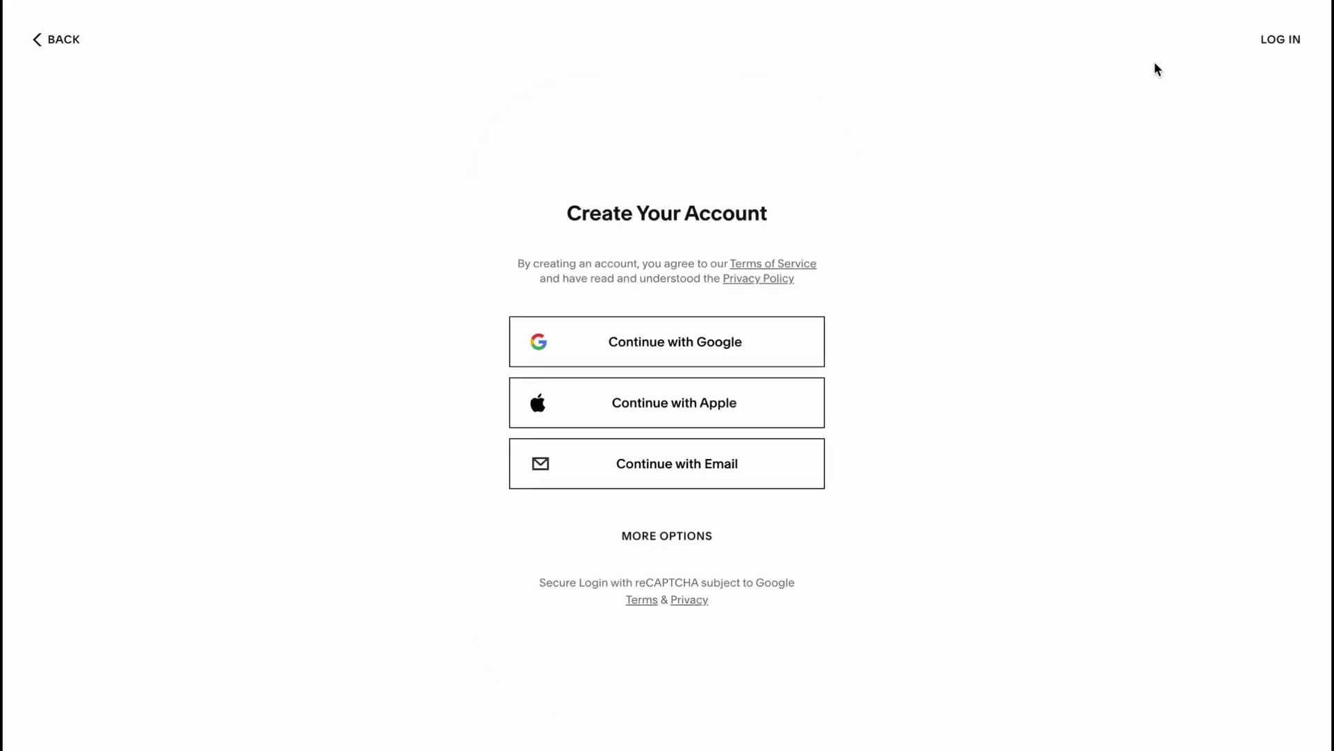
click(672, 354)
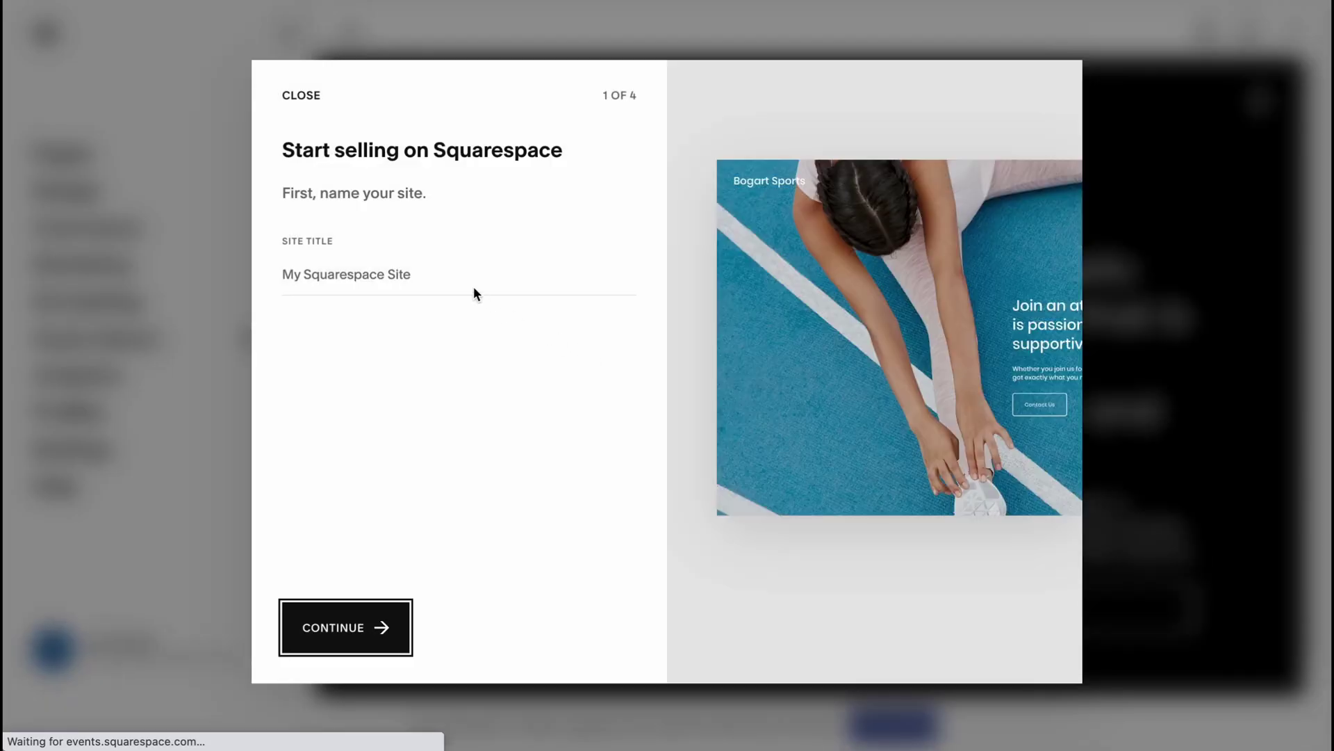
click(461, 283)
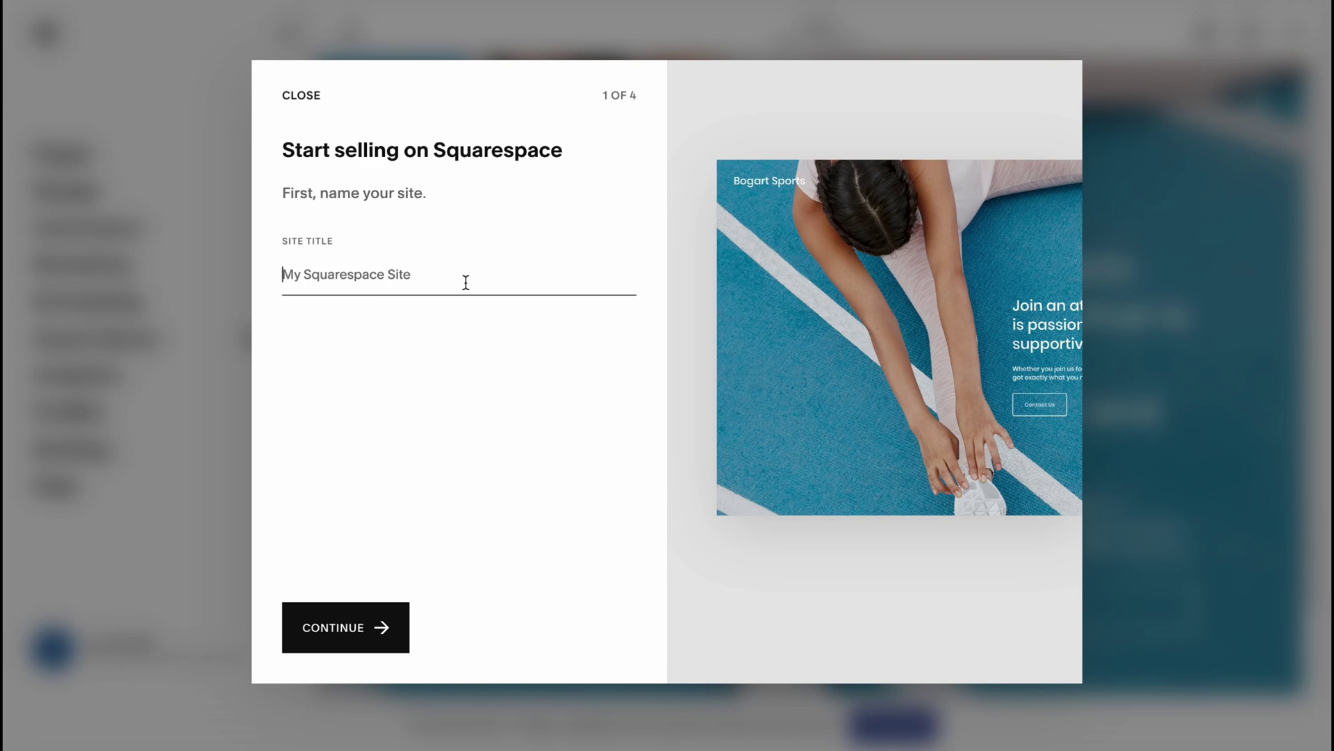
text(HelperM)
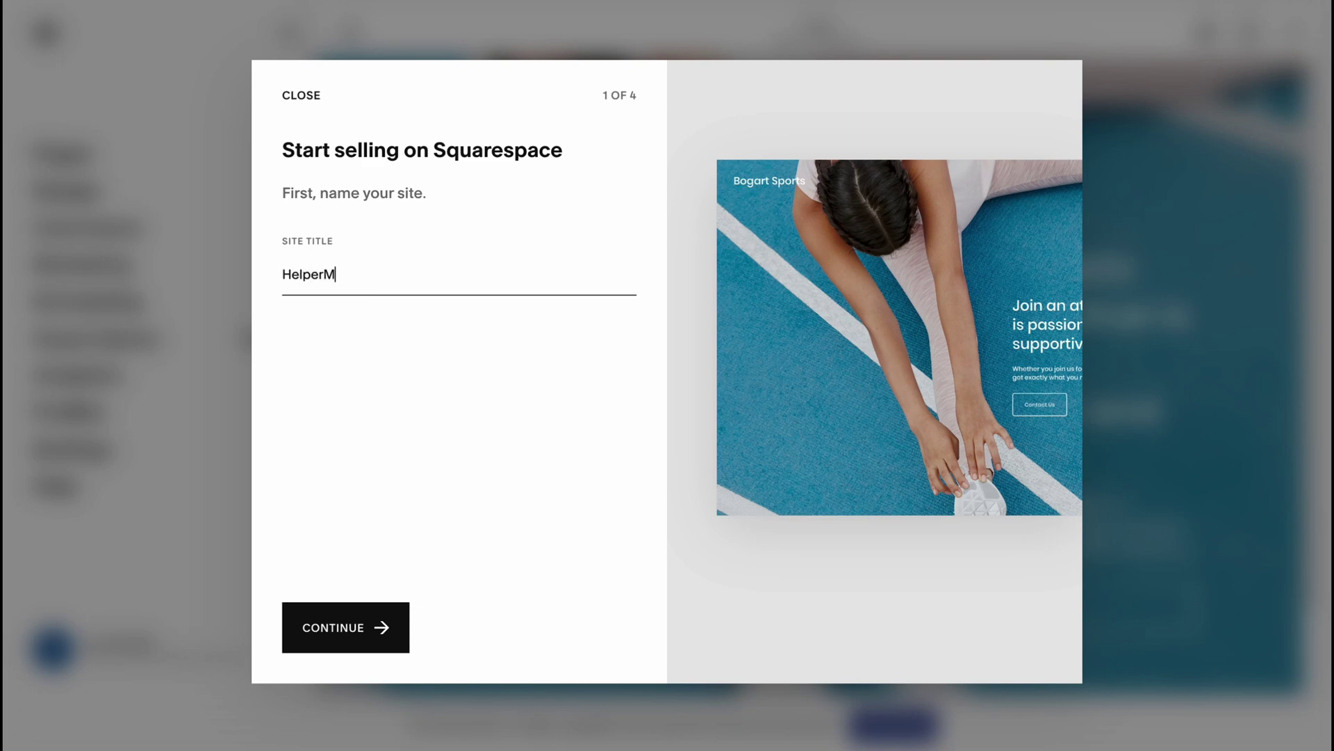
text(an)
click(358, 627)
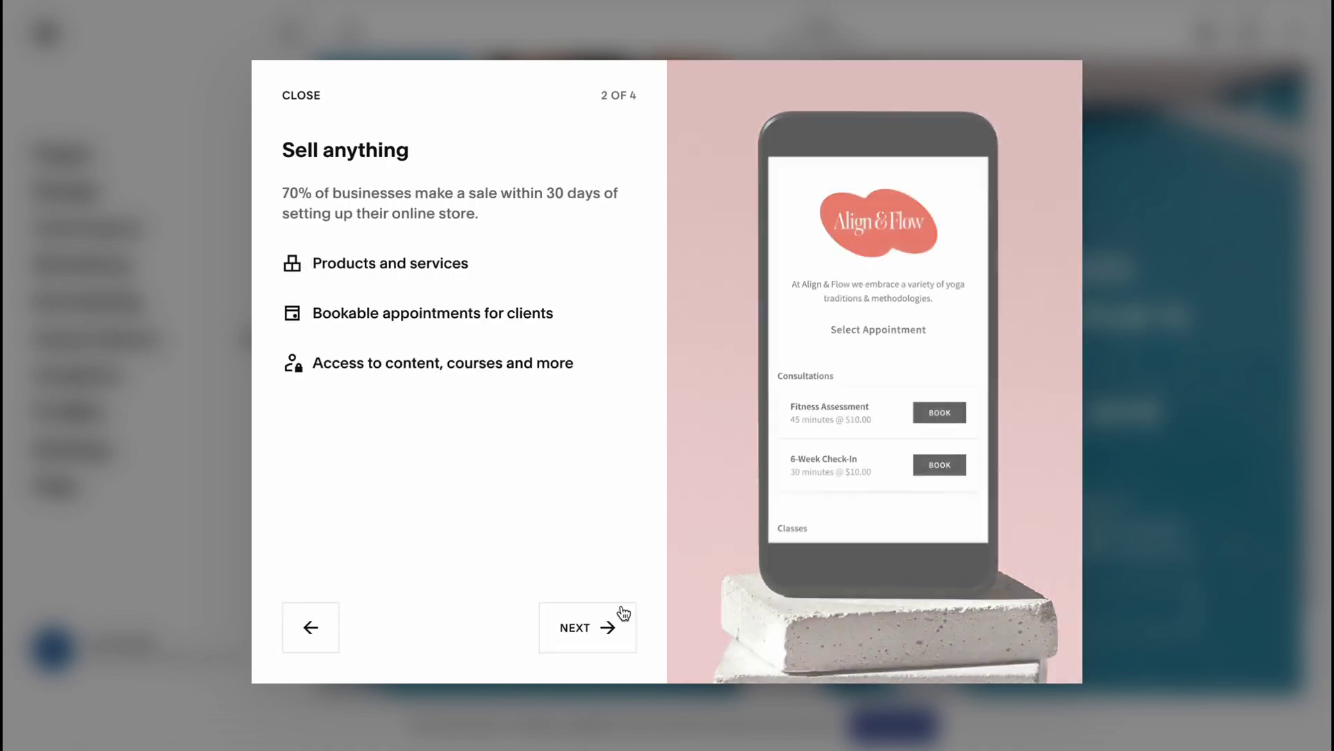
click(571, 631)
click(571, 631)
click(574, 628)
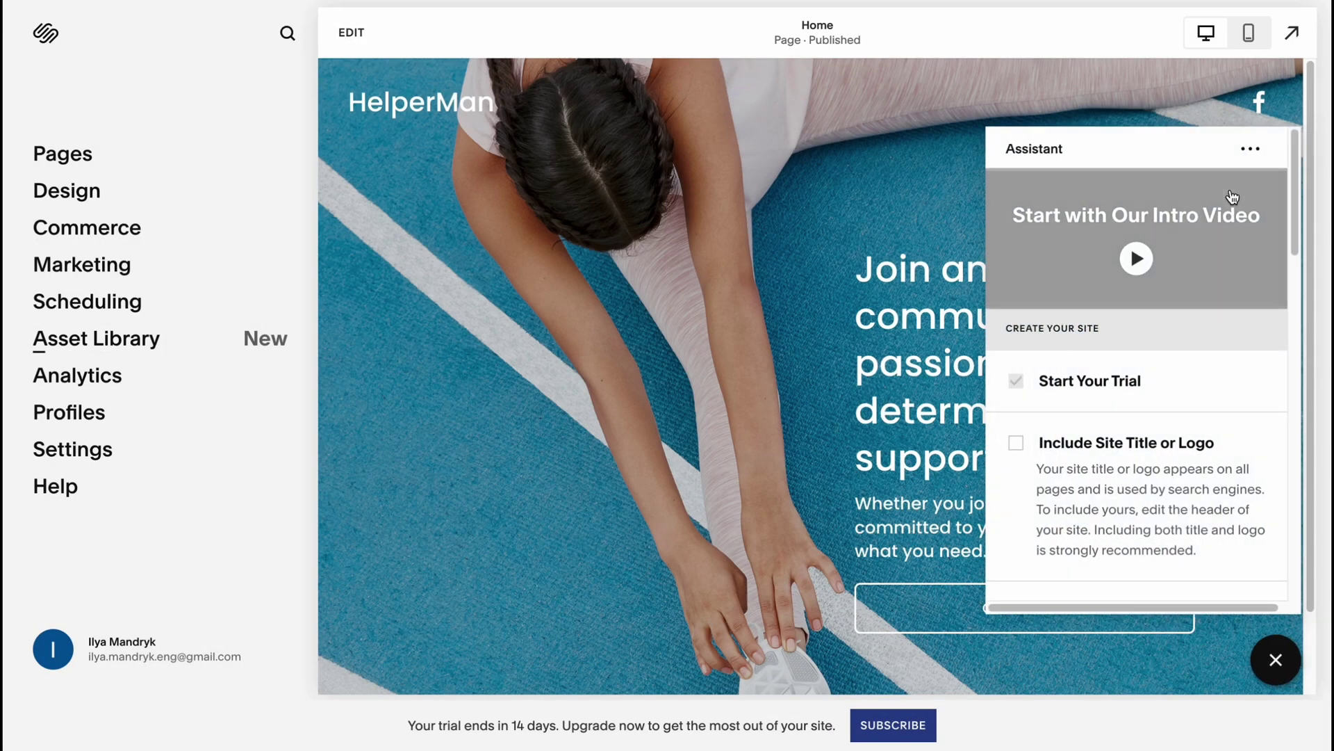
Step: Close the Assistant checklist and show the Design settings panel
click(1275, 658)
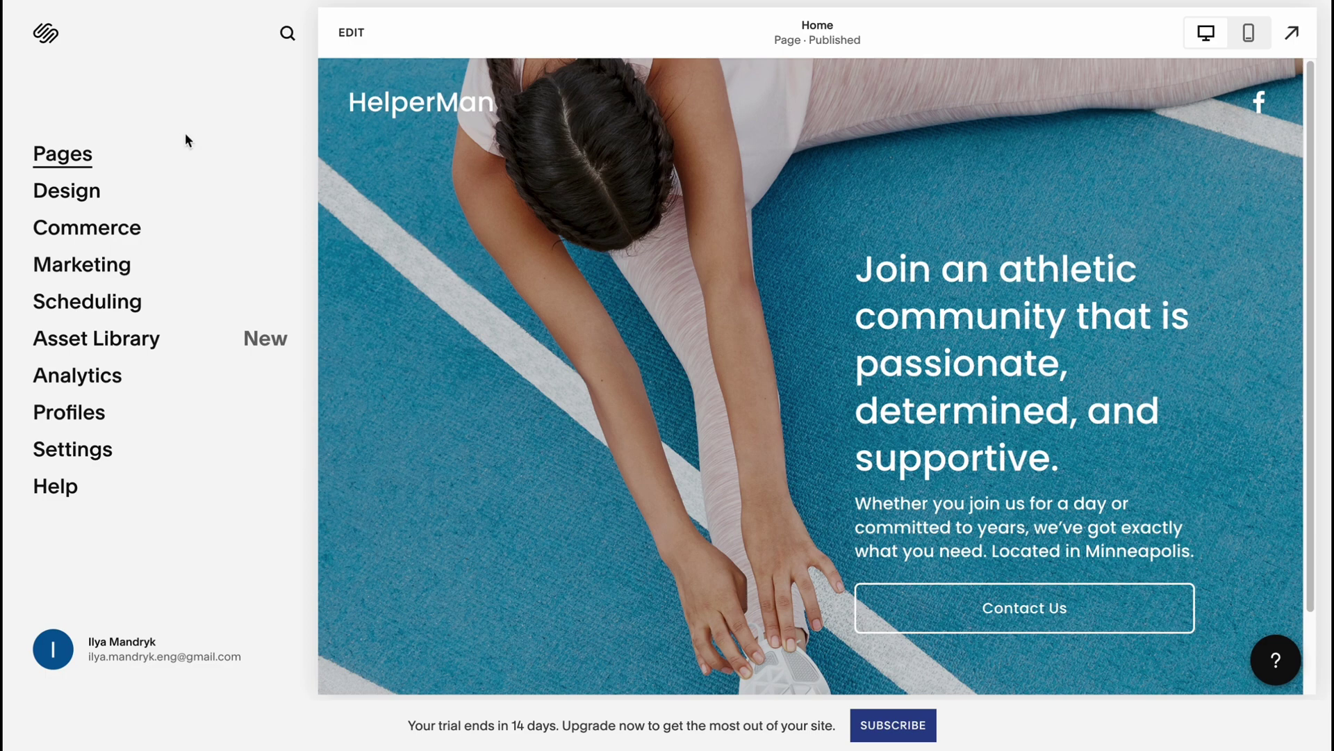
click(77, 202)
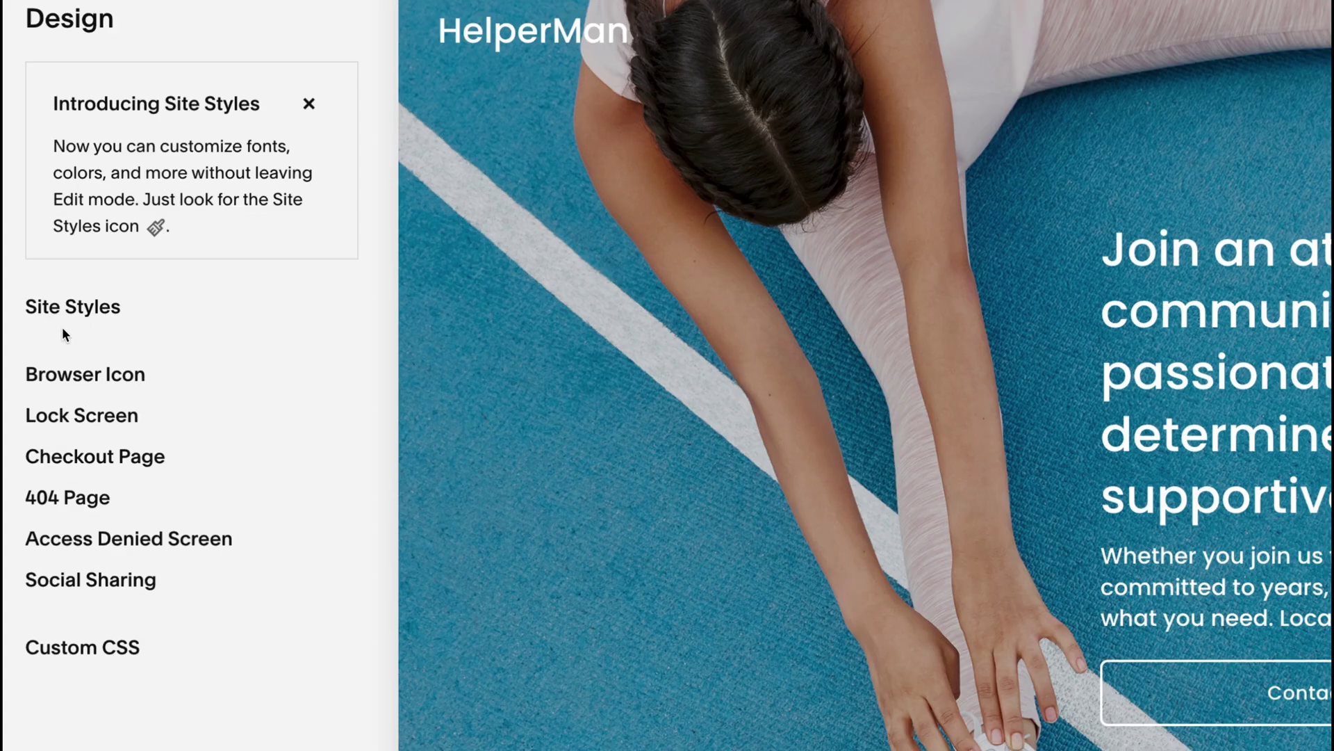
Step: Open the Site Styles font packs and try Gopher, Thrillers and Six Caps
click(57, 314)
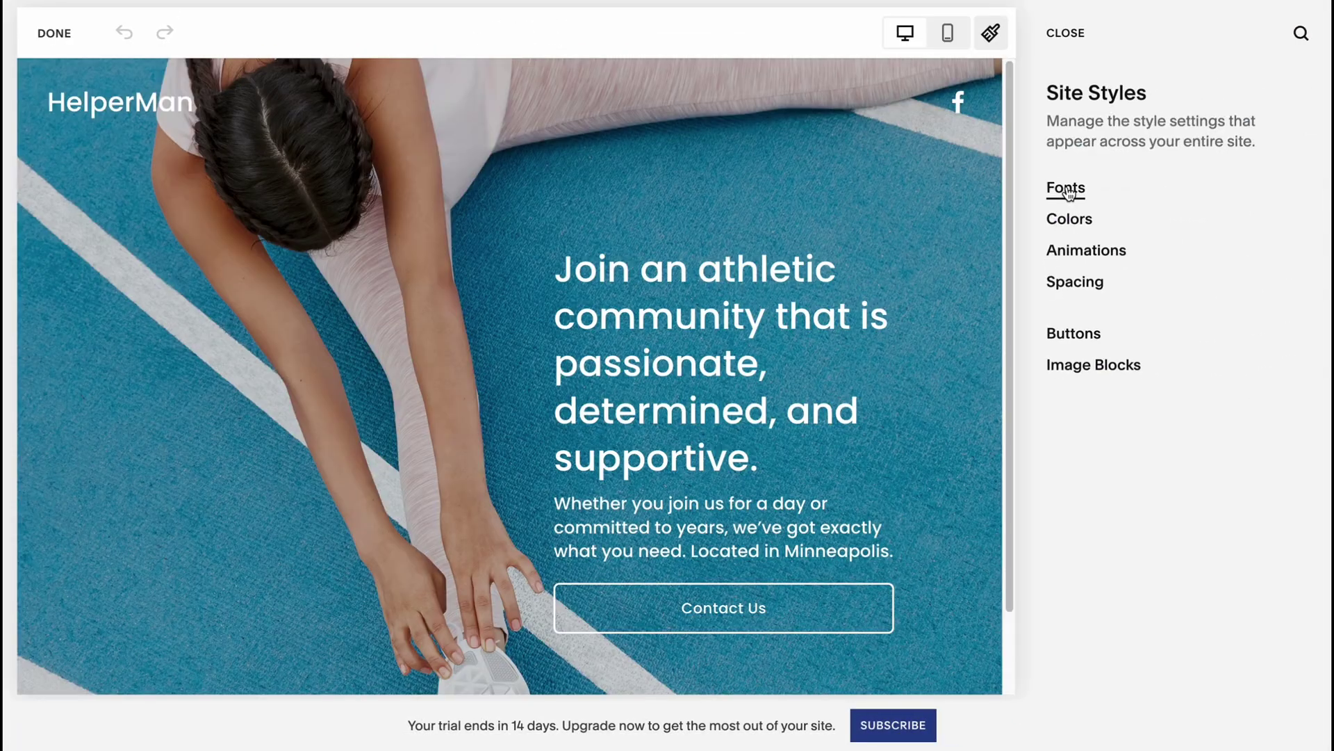
click(1068, 190)
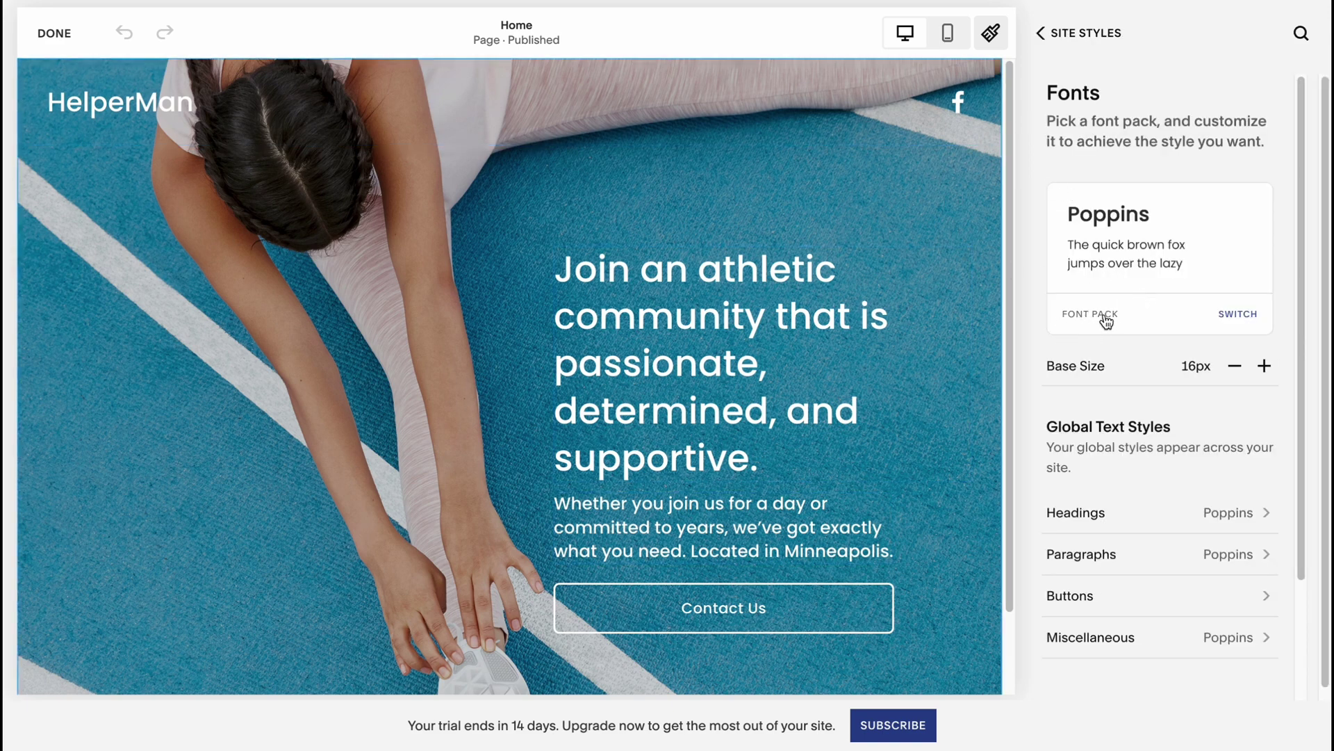
click(1237, 316)
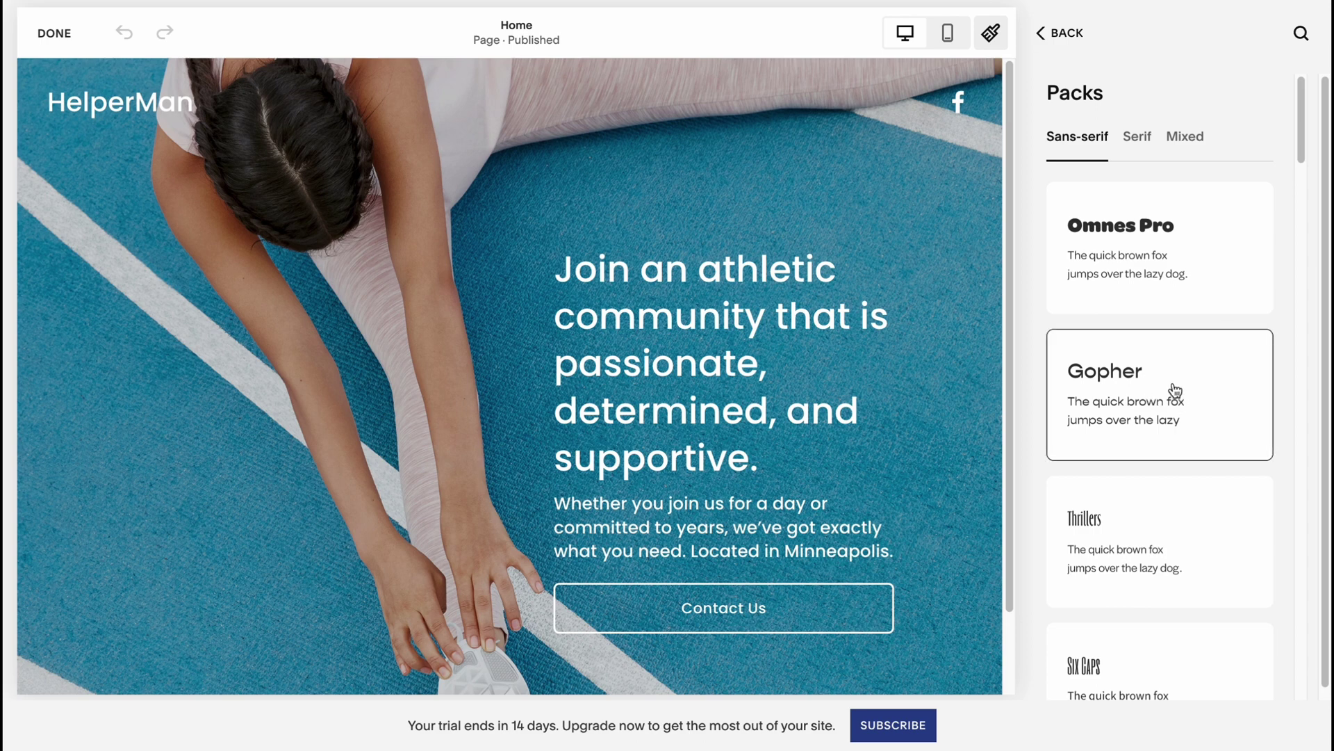
click(1173, 378)
click(1116, 516)
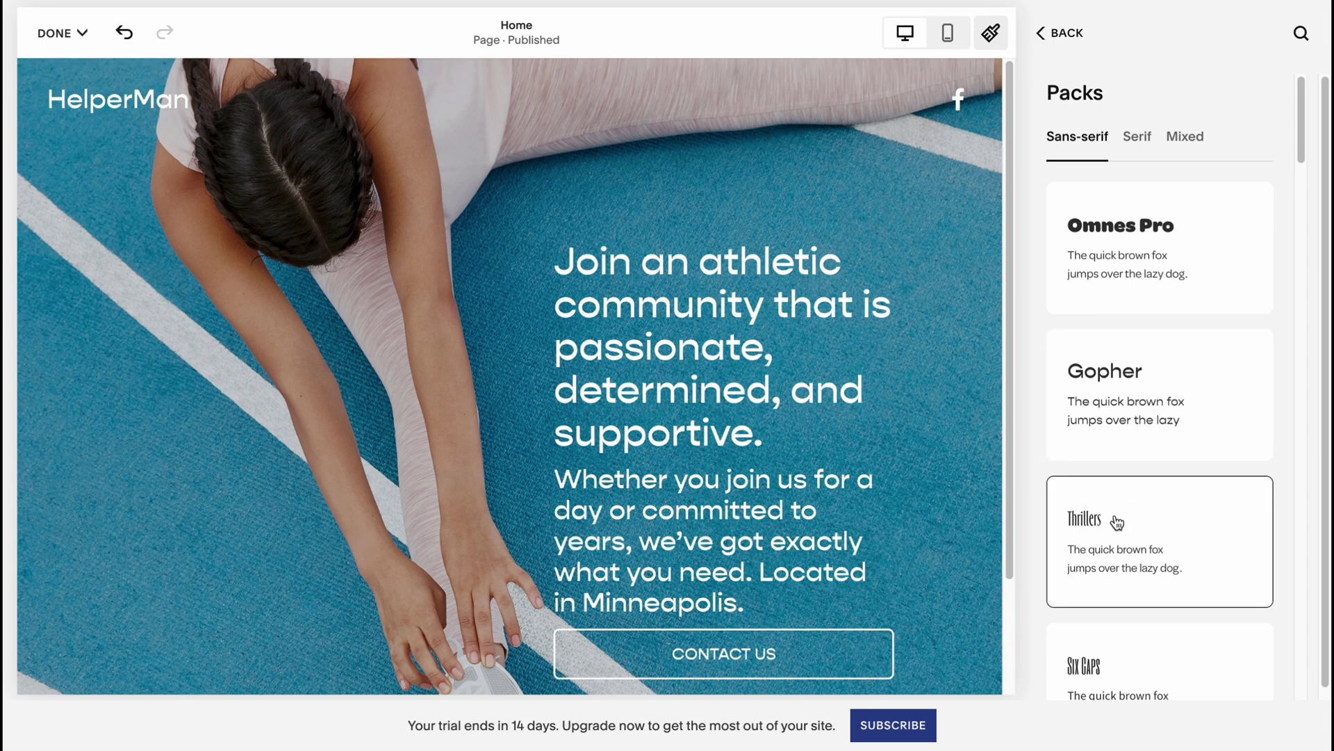
scroll(1146, 535, down, 1)
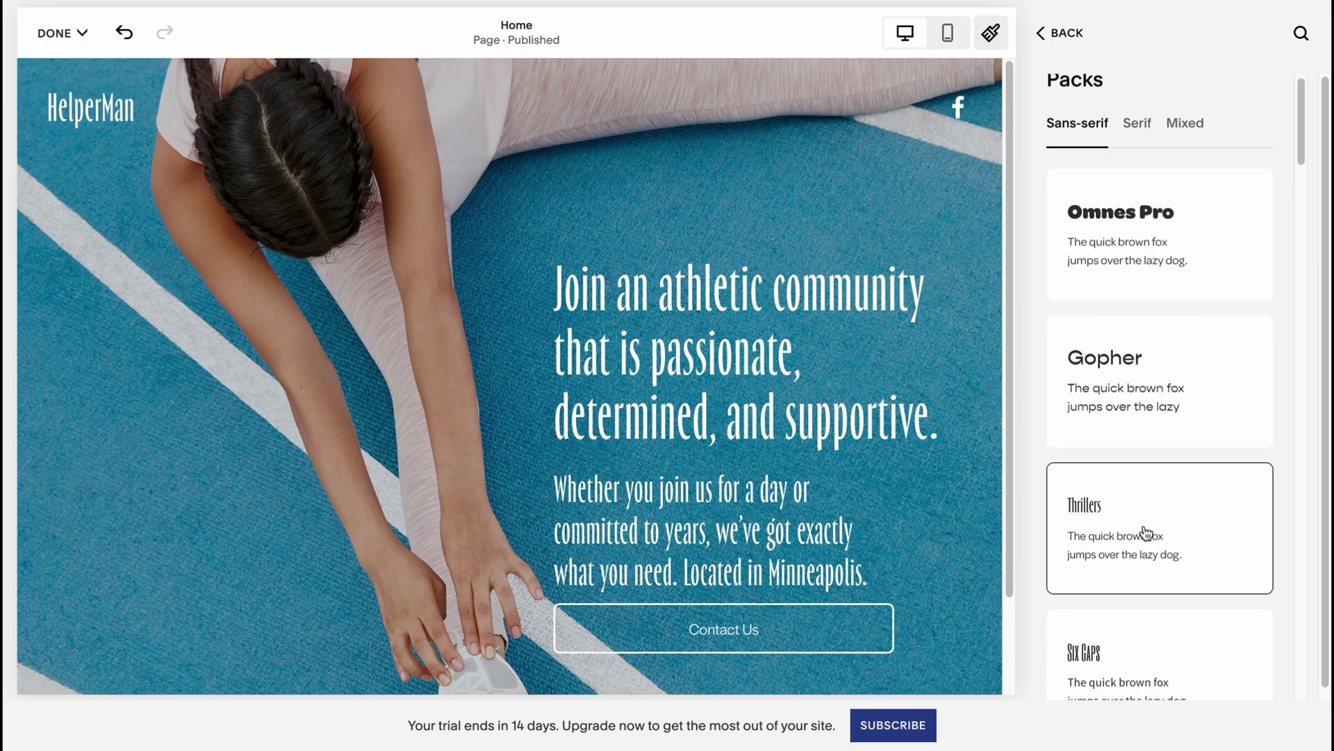
click(1126, 641)
scroll(1152, 475, down, 1)
scroll(1153, 486, down, 2)
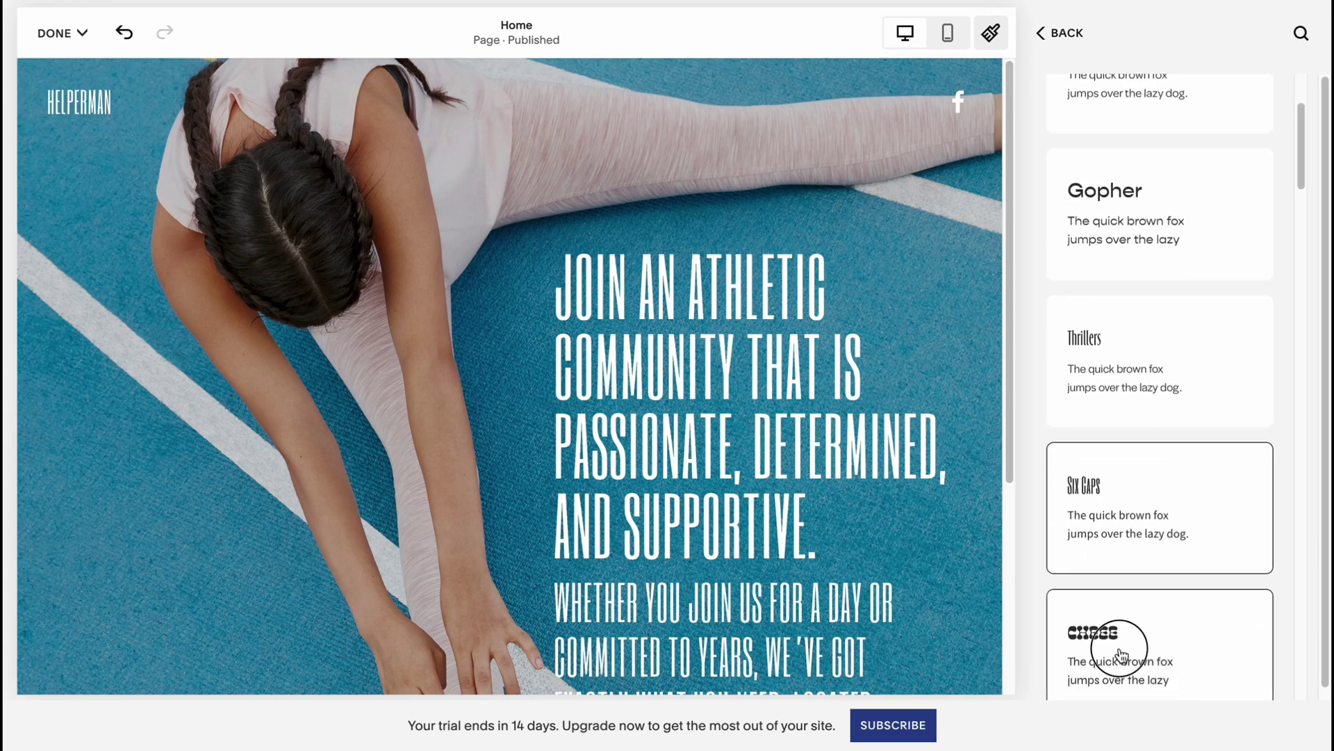
scroll(1161, 471, down, 1)
Step: Try Cheee, then apply the Roc Grotesk font pack and return to Site Styles
click(1161, 501)
scroll(1162, 486, down, 3)
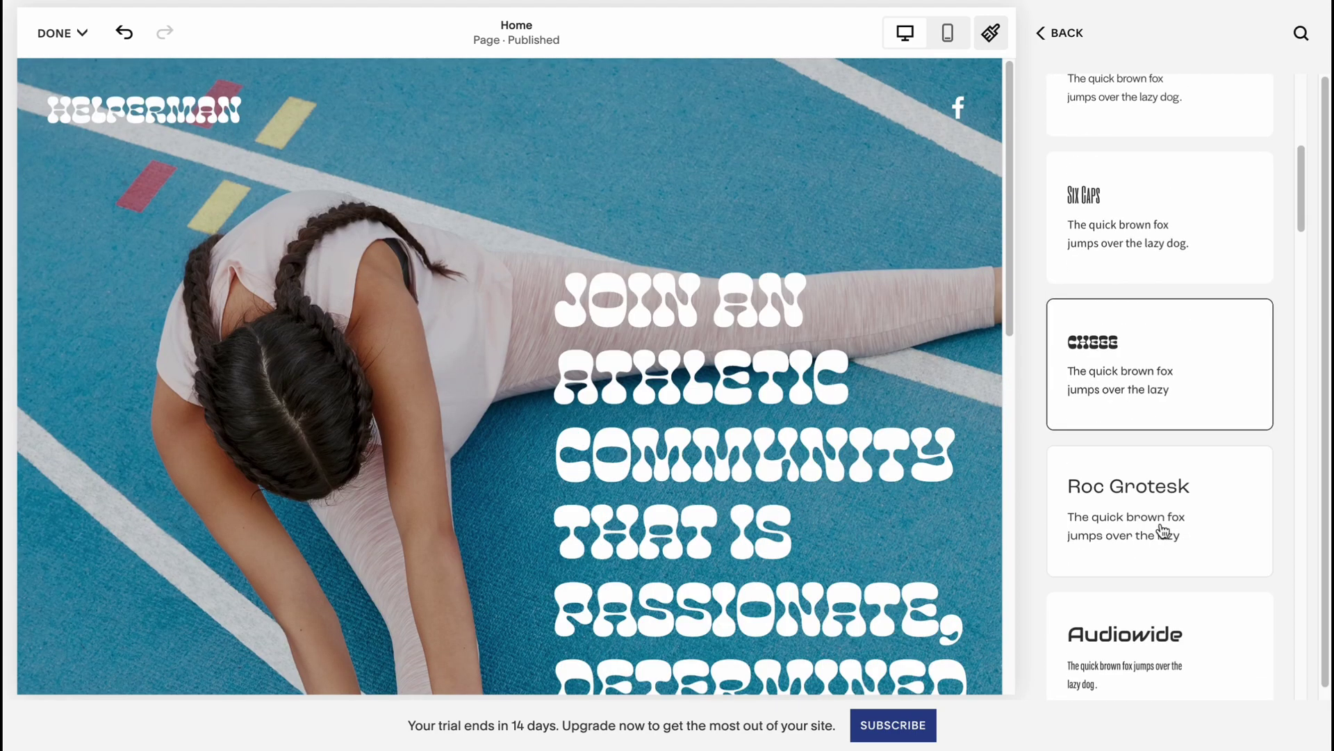
click(1177, 505)
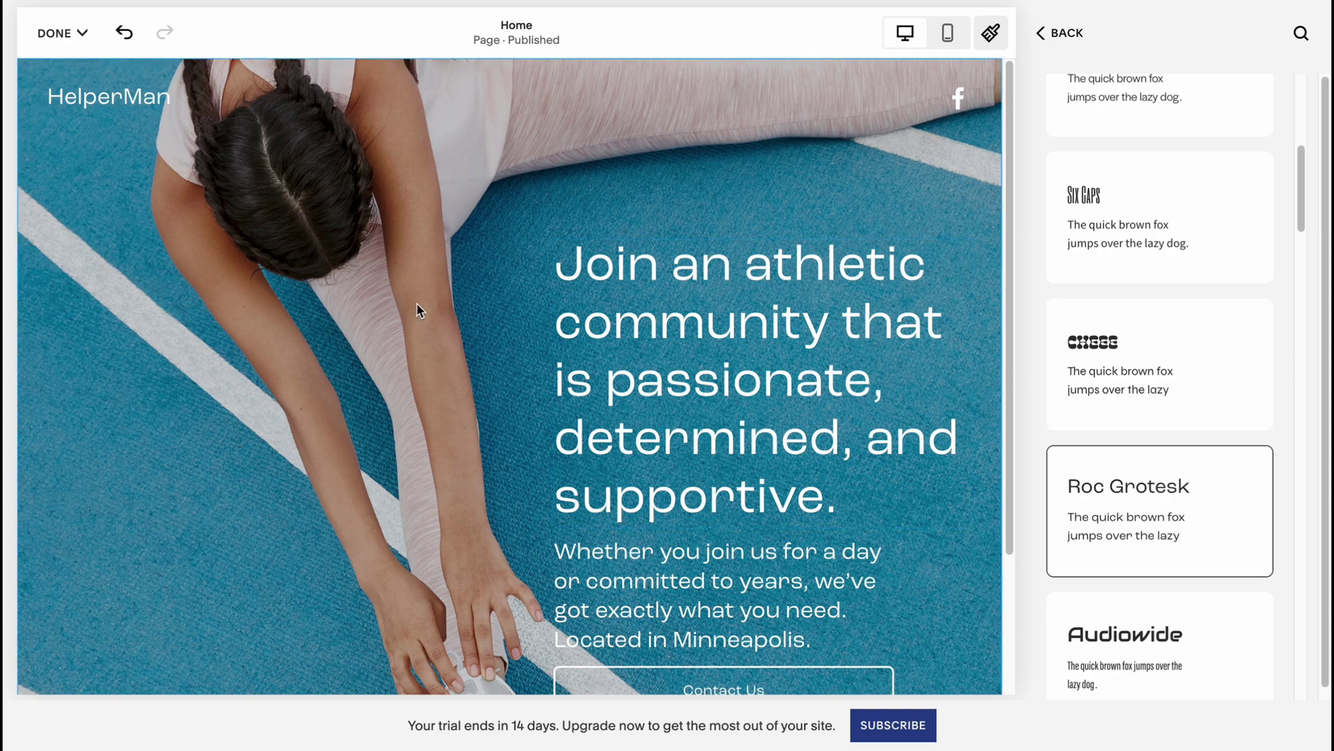
scroll(433, 320, down, 3)
scroll(433, 319, up, 3)
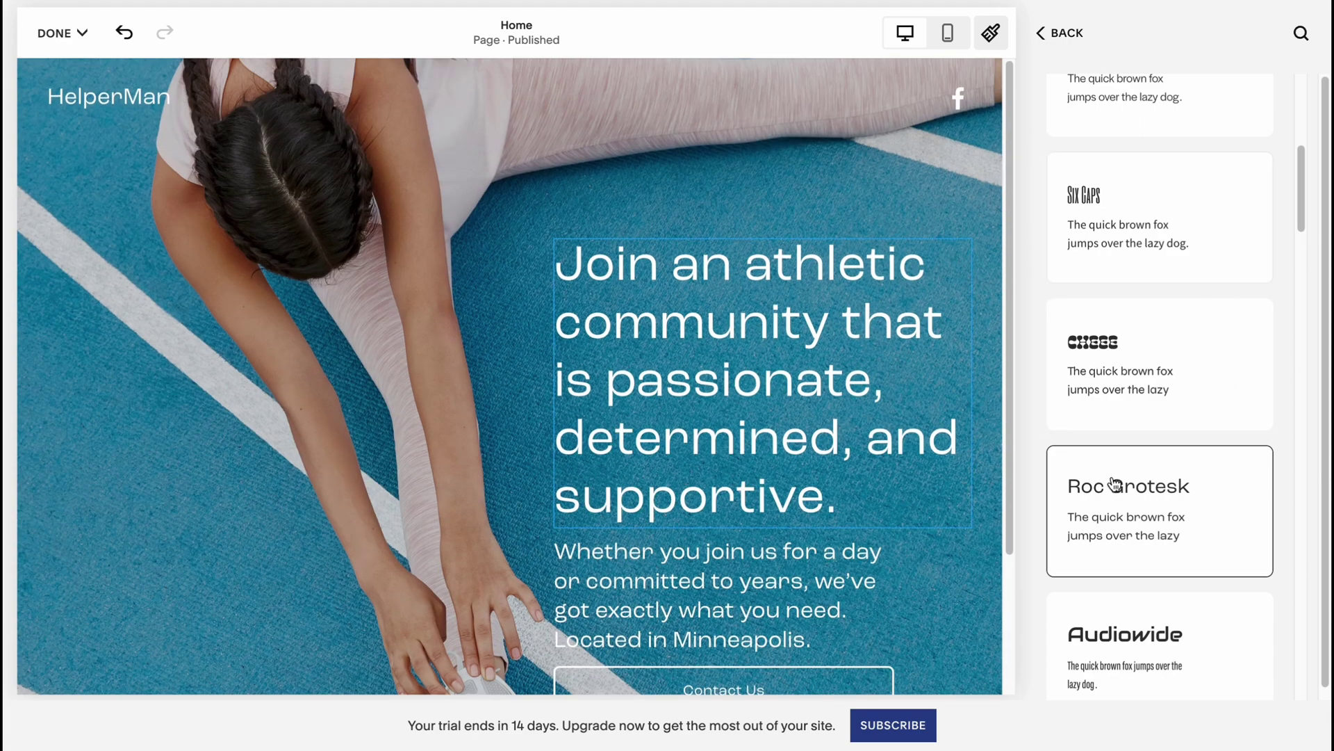
click(1064, 33)
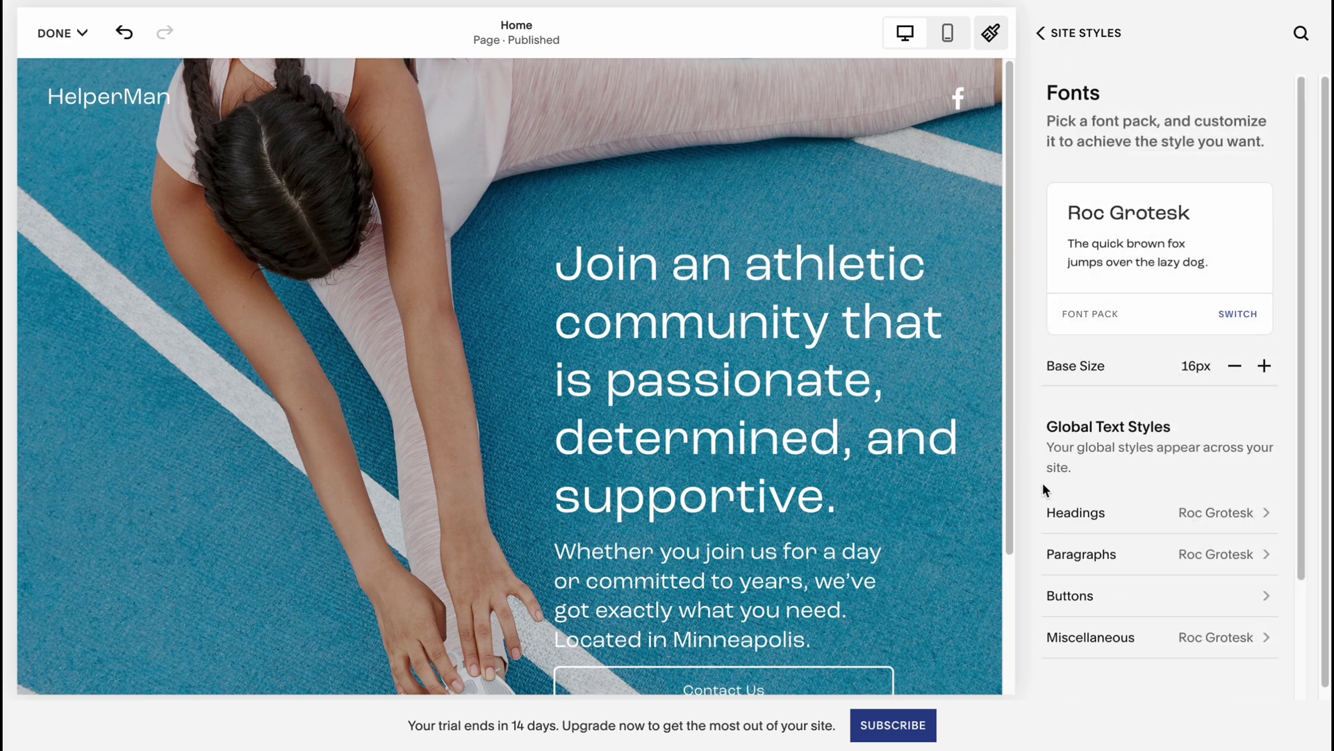
click(1049, 33)
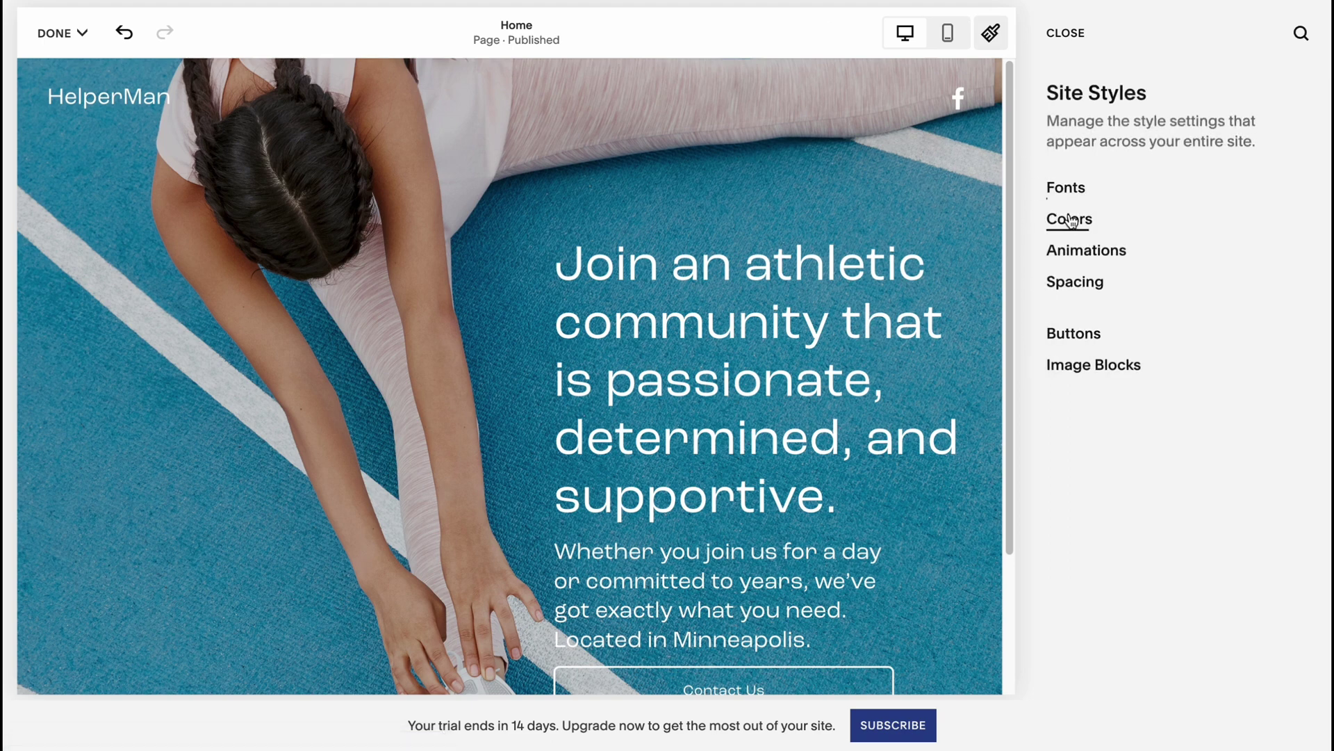
Step: Apply the cream, lime, lavender #E8E1FD, orange and dark green palette preset
click(1070, 219)
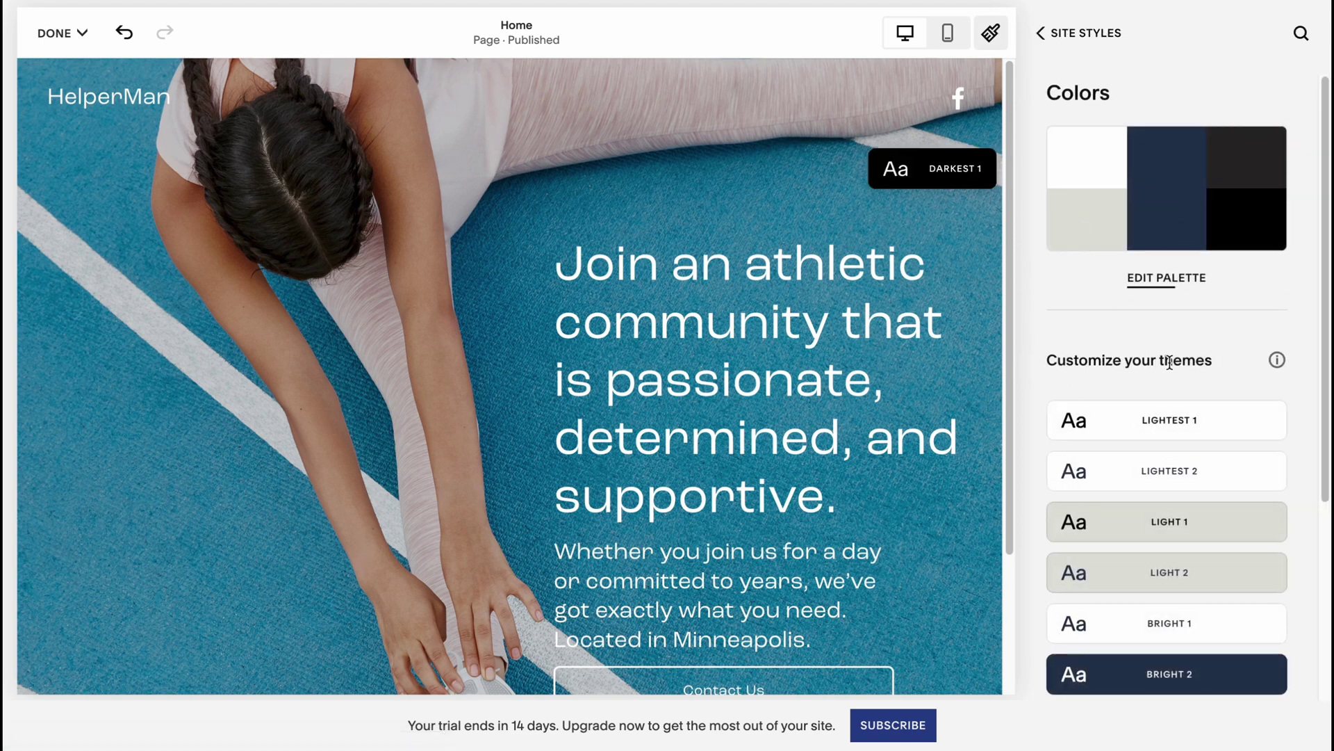
click(1165, 278)
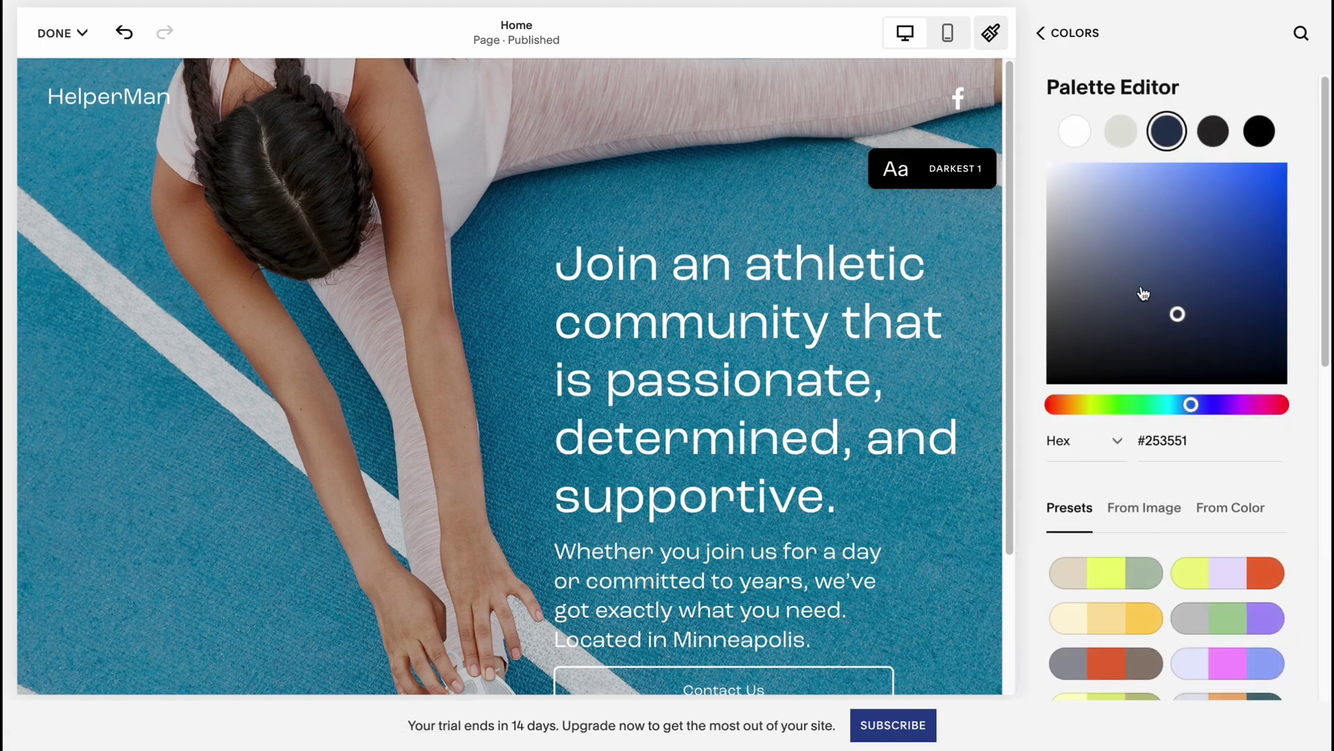
click(1100, 614)
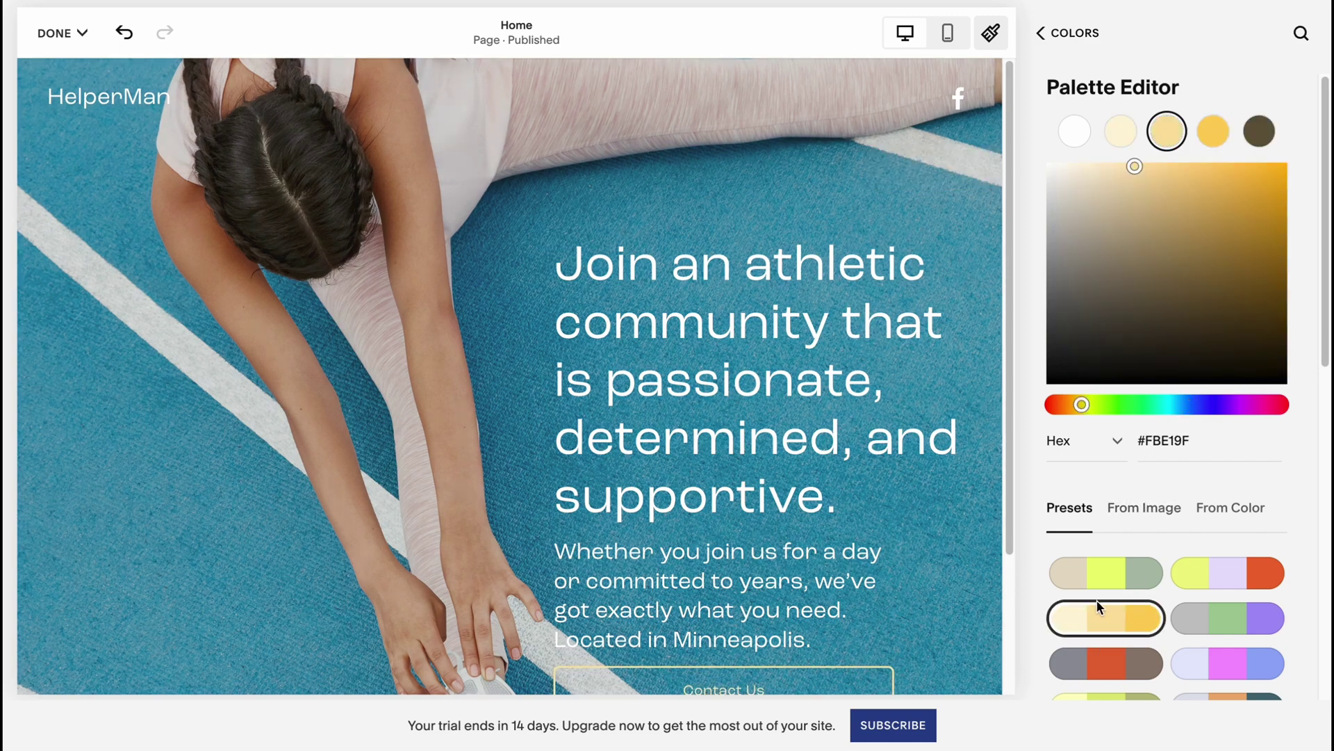
click(1259, 623)
click(1241, 581)
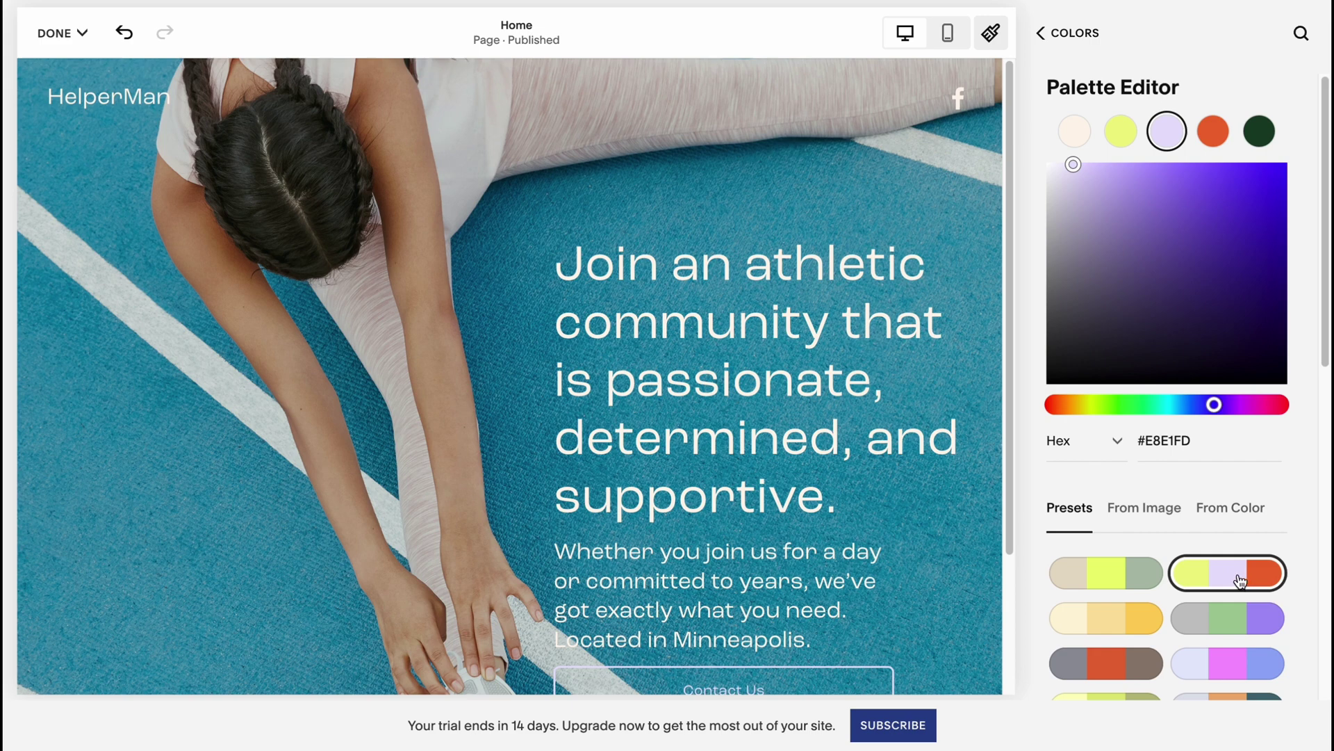
scroll(1165, 540, down, 1)
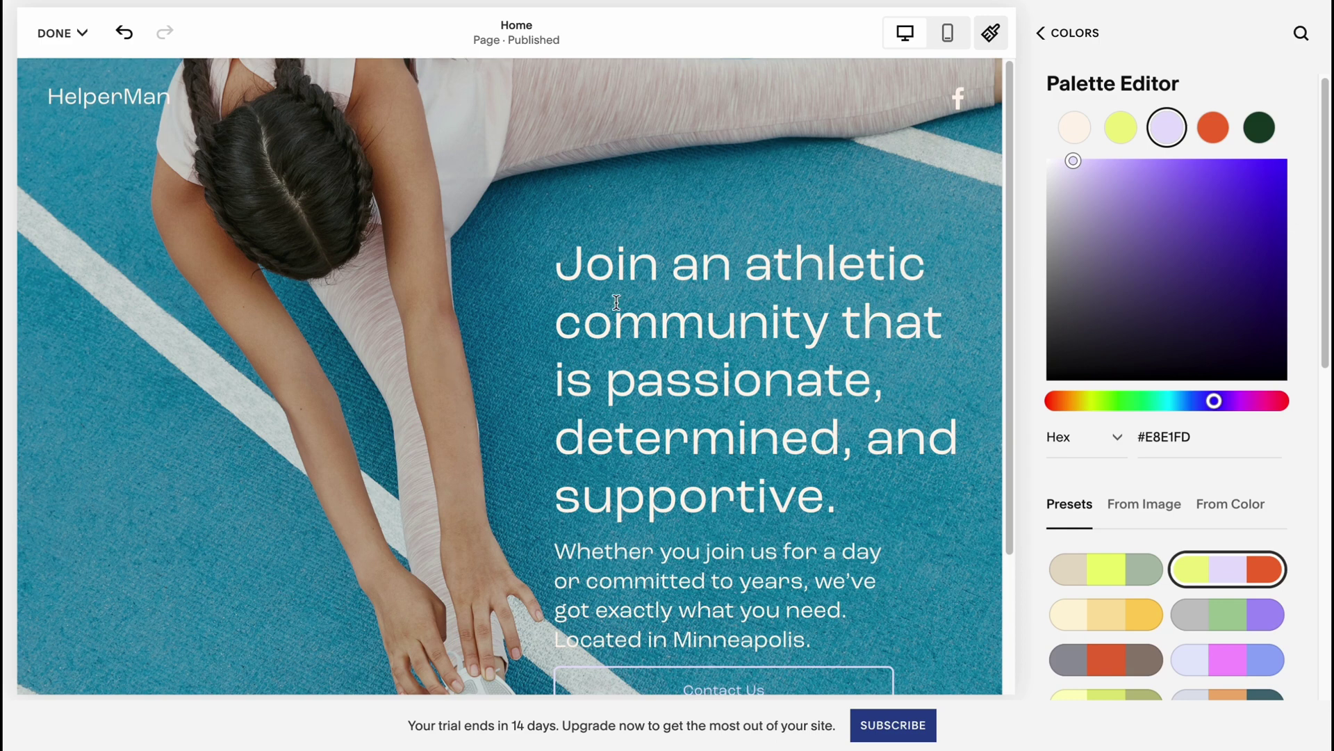
scroll(1208, 443, down, 1)
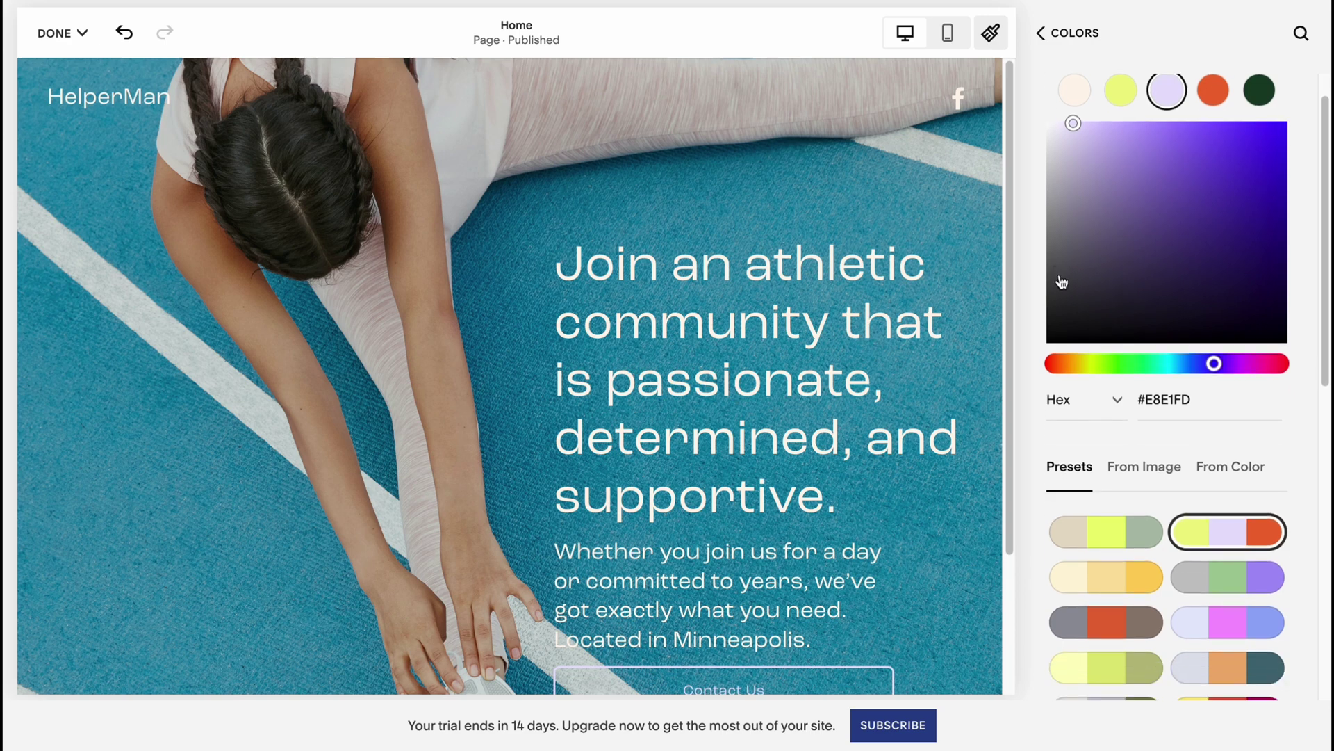
scroll(1065, 522, down, 2)
click(1082, 42)
click(1077, 43)
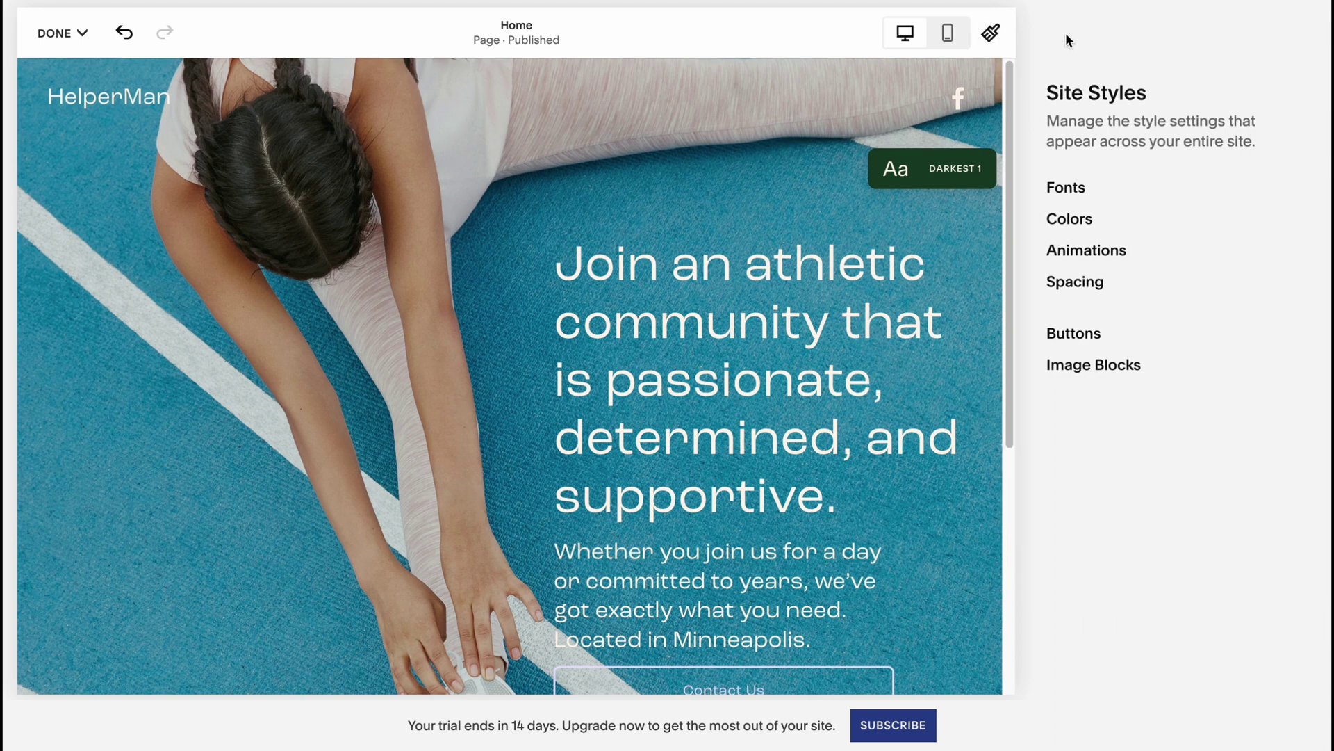
Step: Close Site Styles and save the HelperMan home page edits from the Done menu
click(1066, 35)
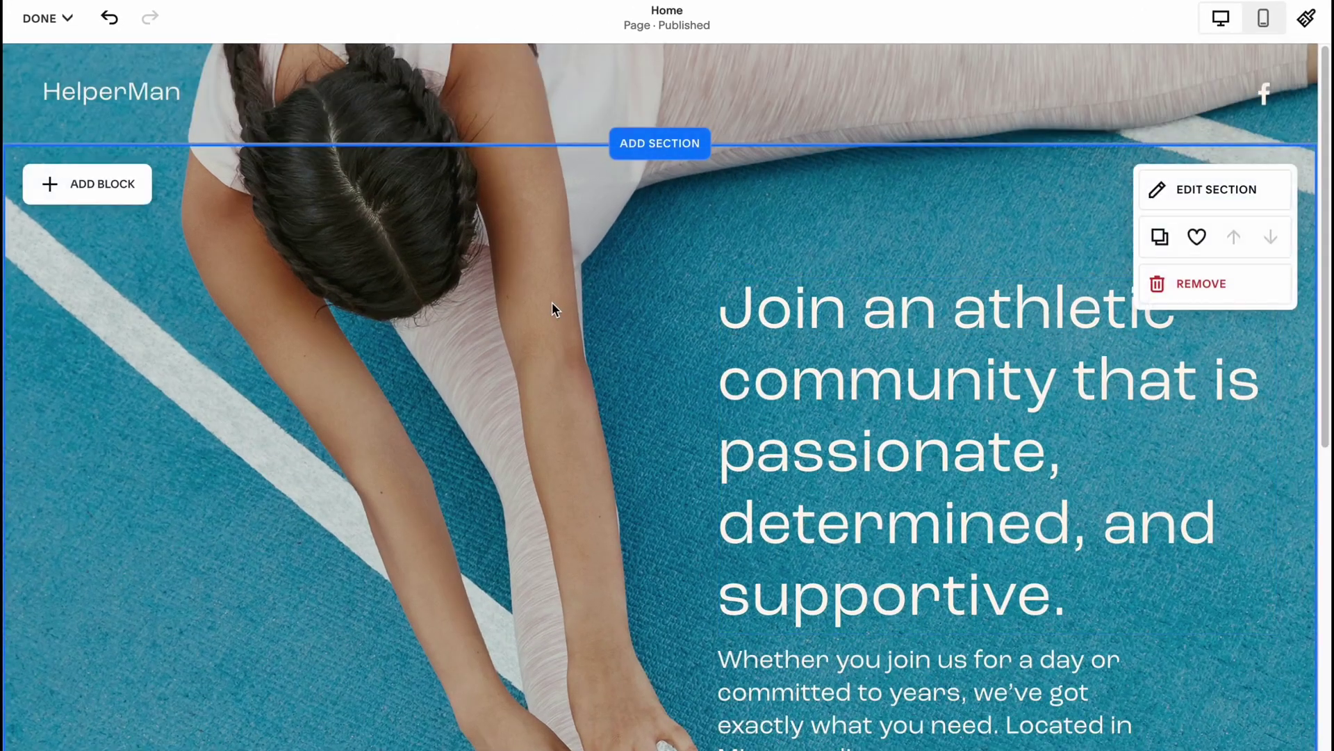
click(39, 21)
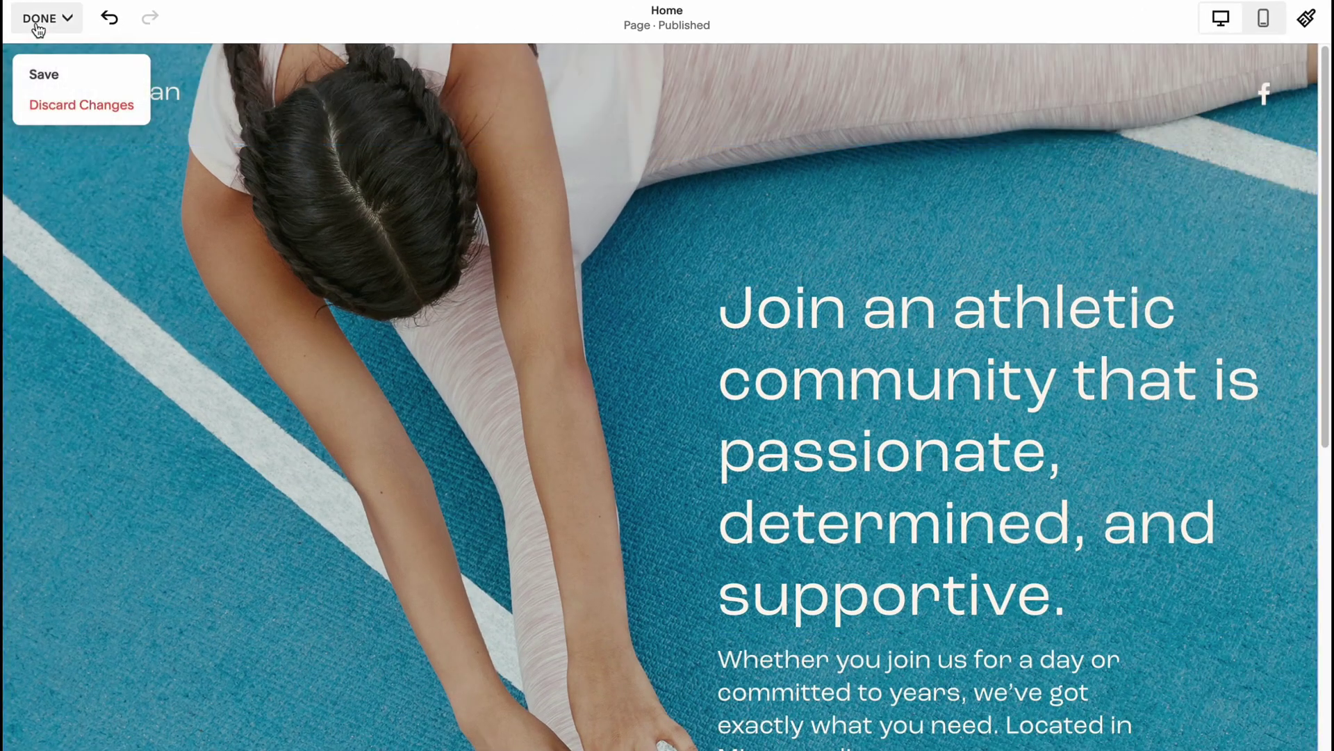
click(36, 75)
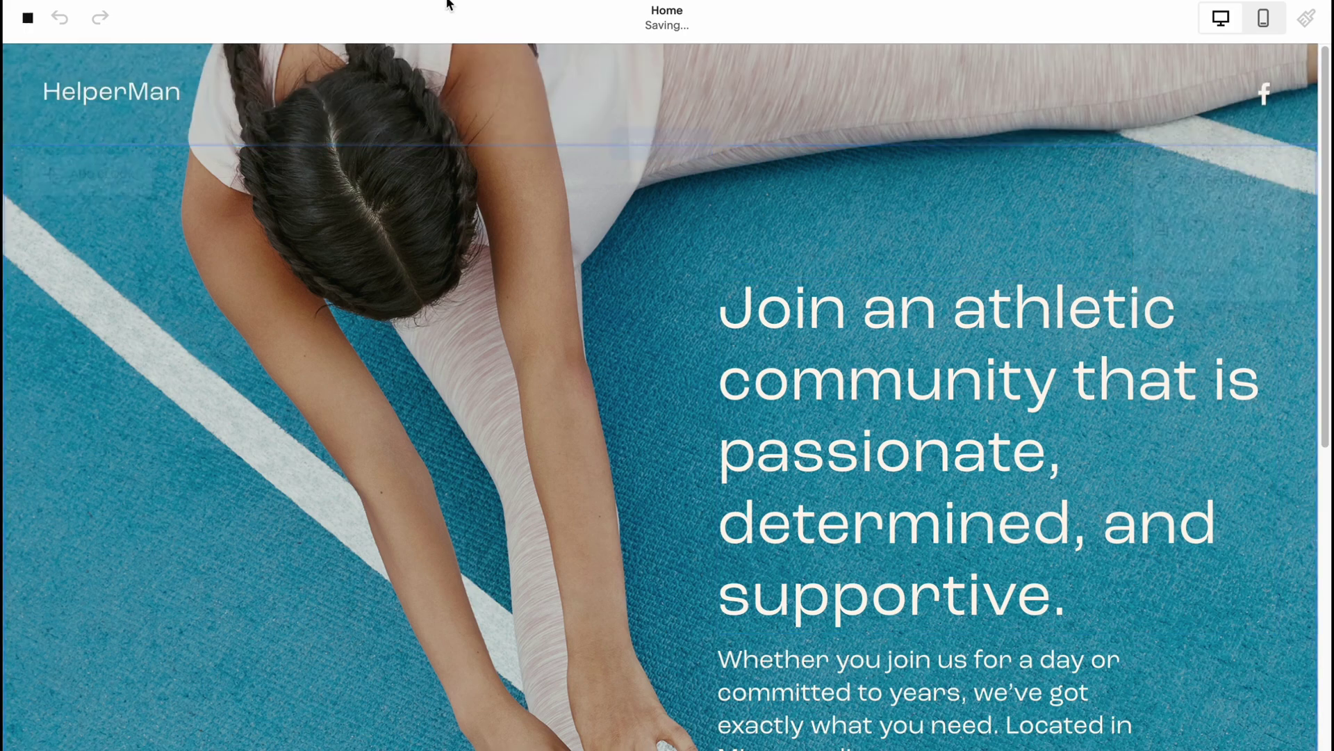
mouse_move(590, 136)
mouse_move(366, 256)
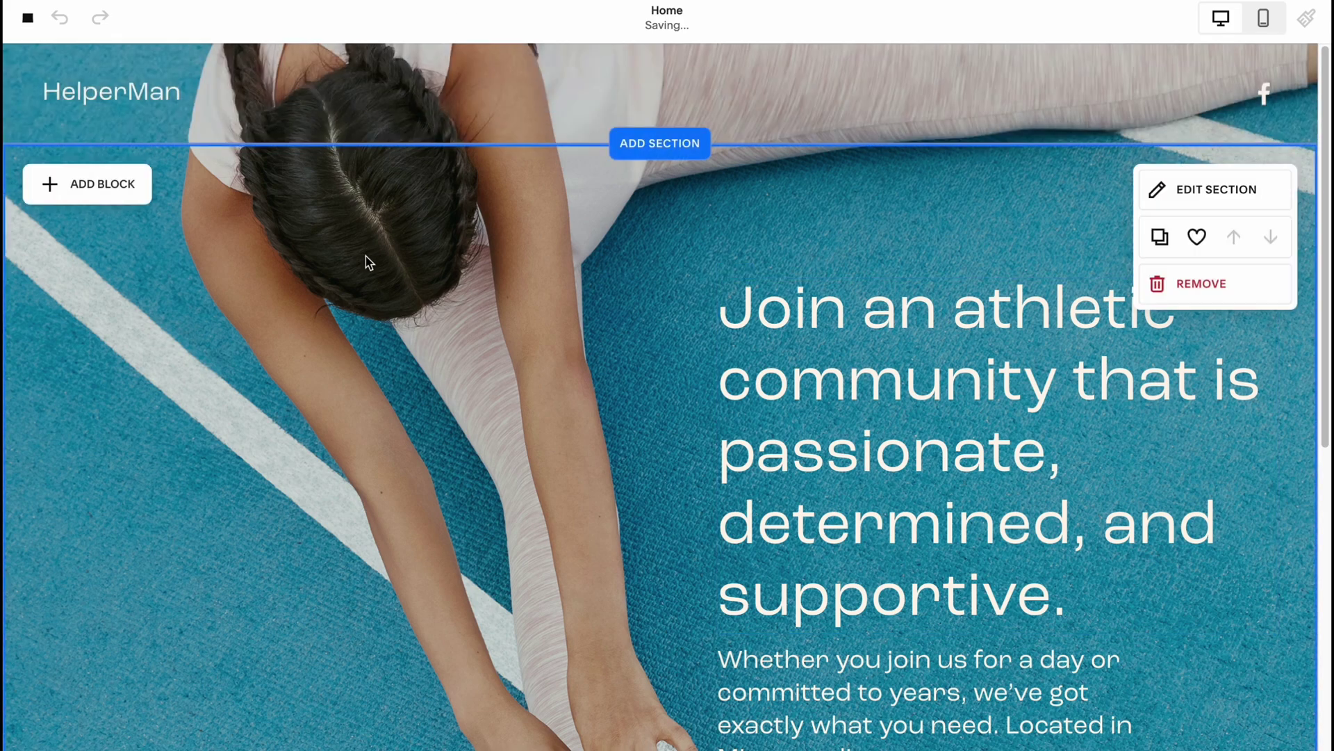
scroll(452, 445, down, 7)
scroll(479, 468, up, 7)
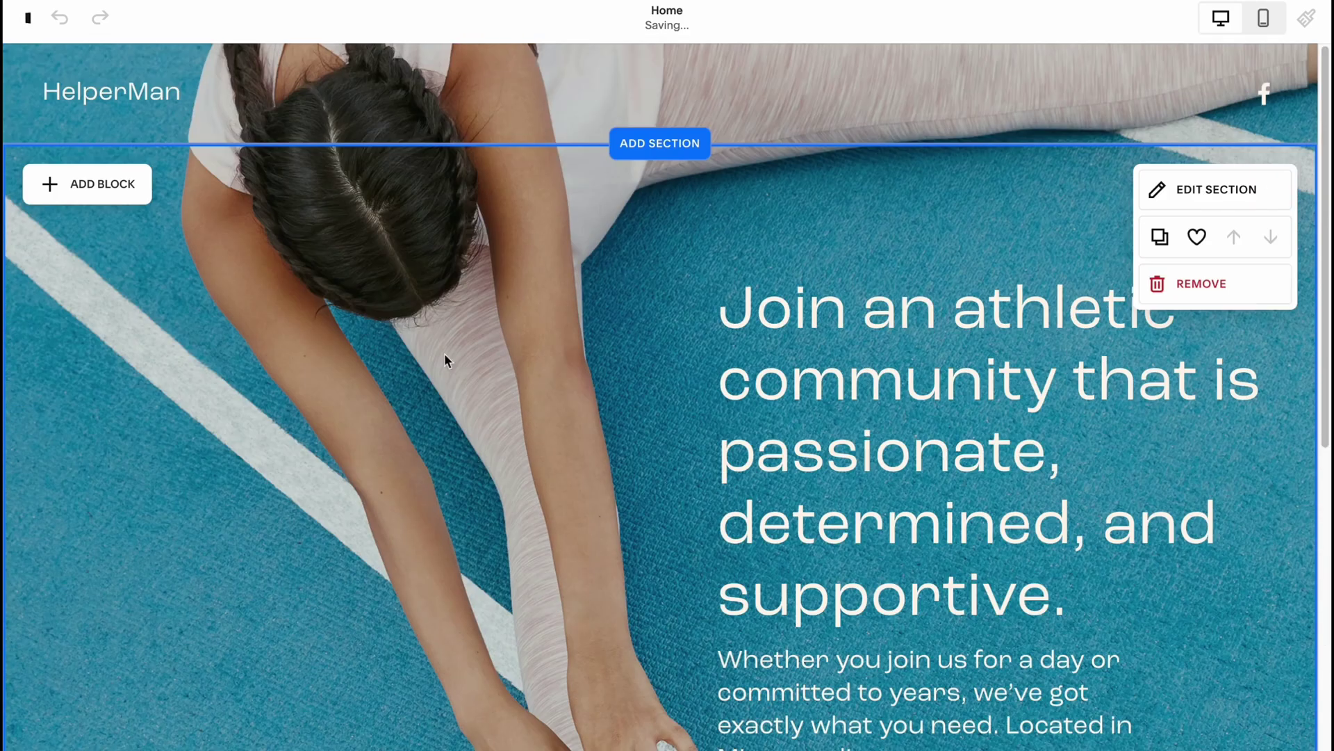
mouse_move(417, 58)
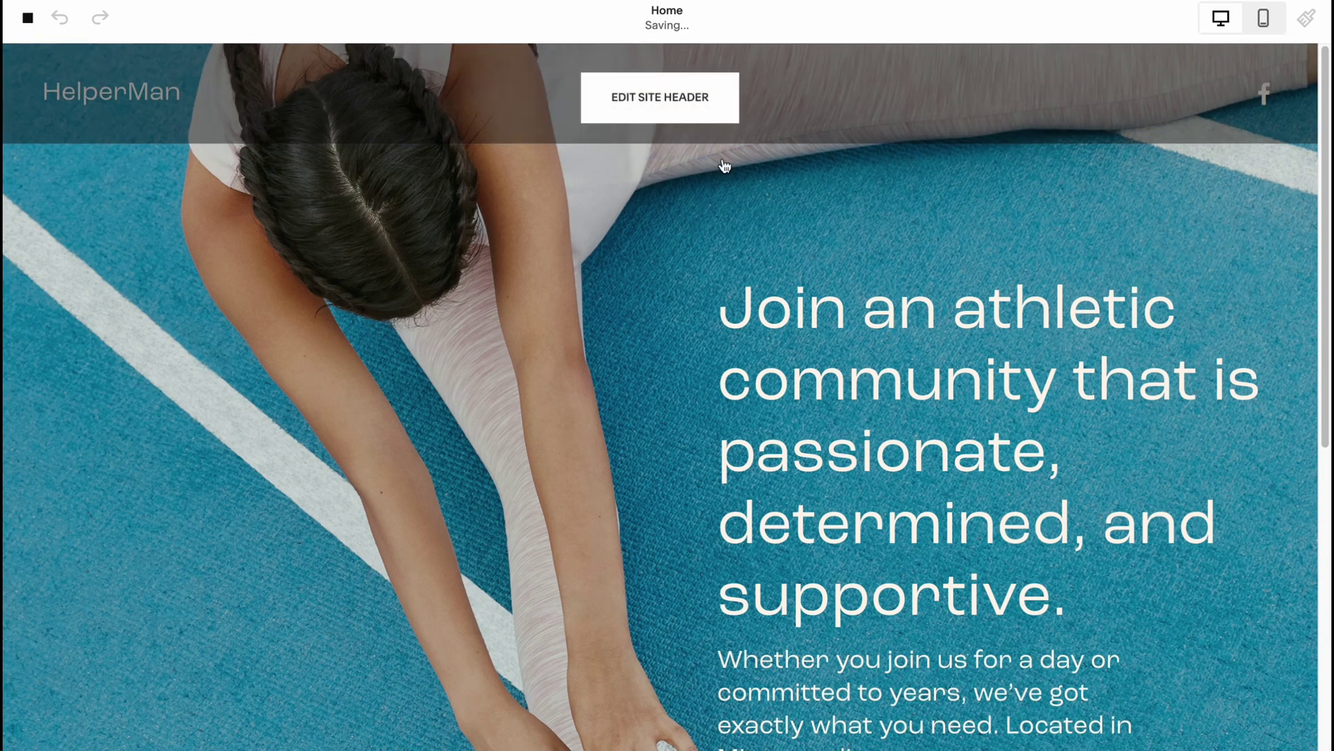
mouse_move(564, 533)
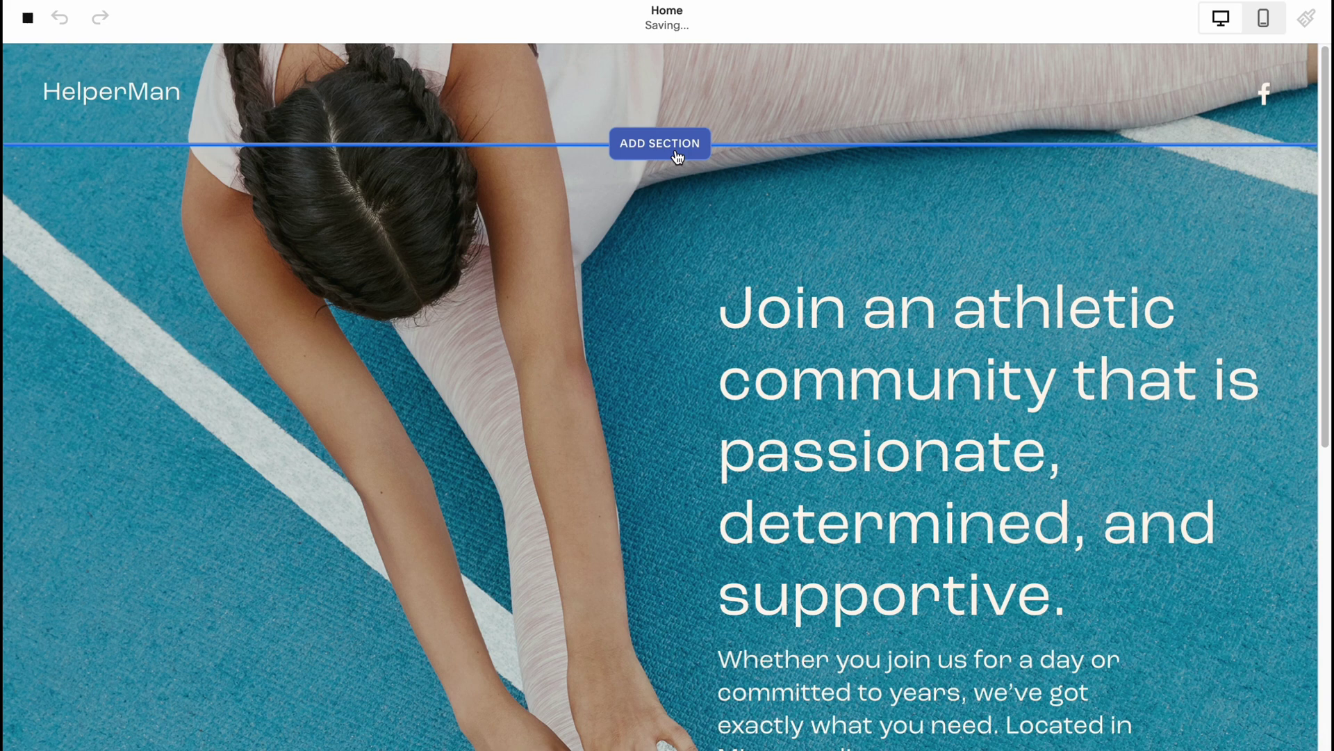
Step: Preview Contact, About, People, Products, Services, Portfolios and Testimonials layouts in Add a Section
mouse_move(653, 136)
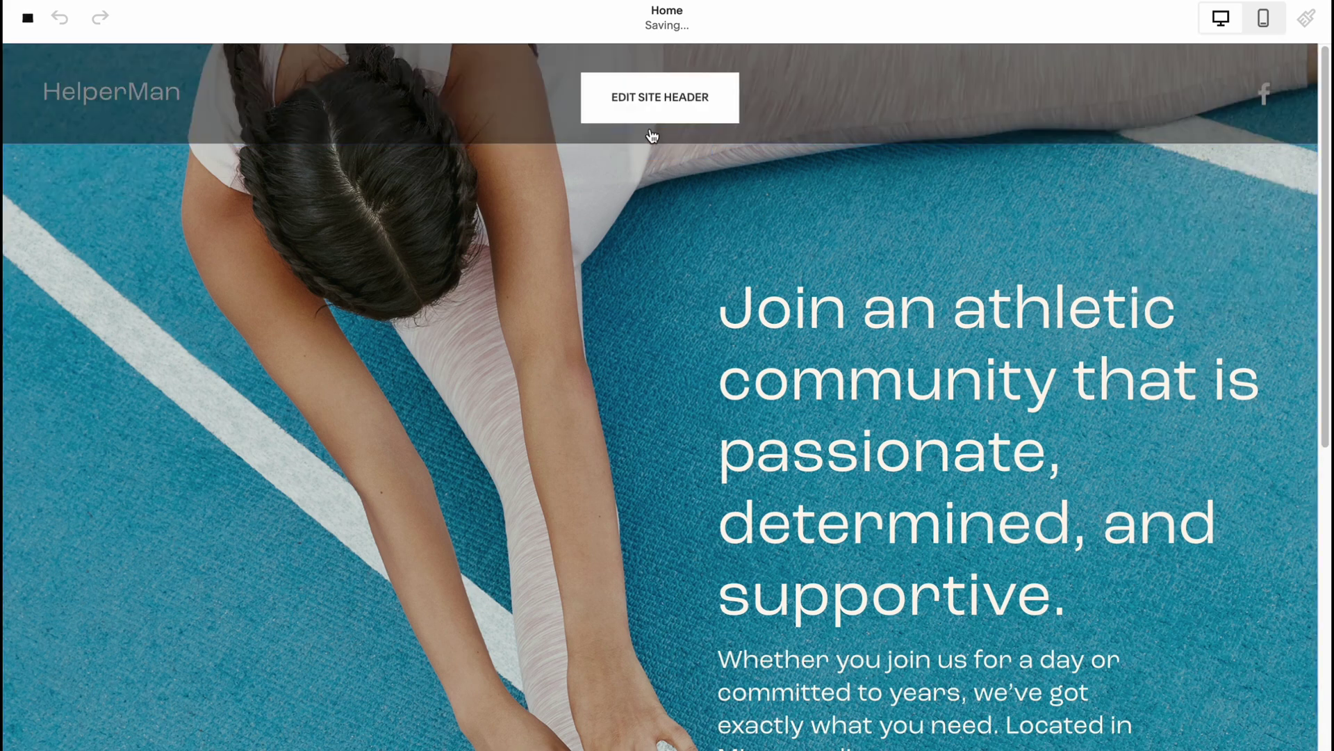
click(660, 144)
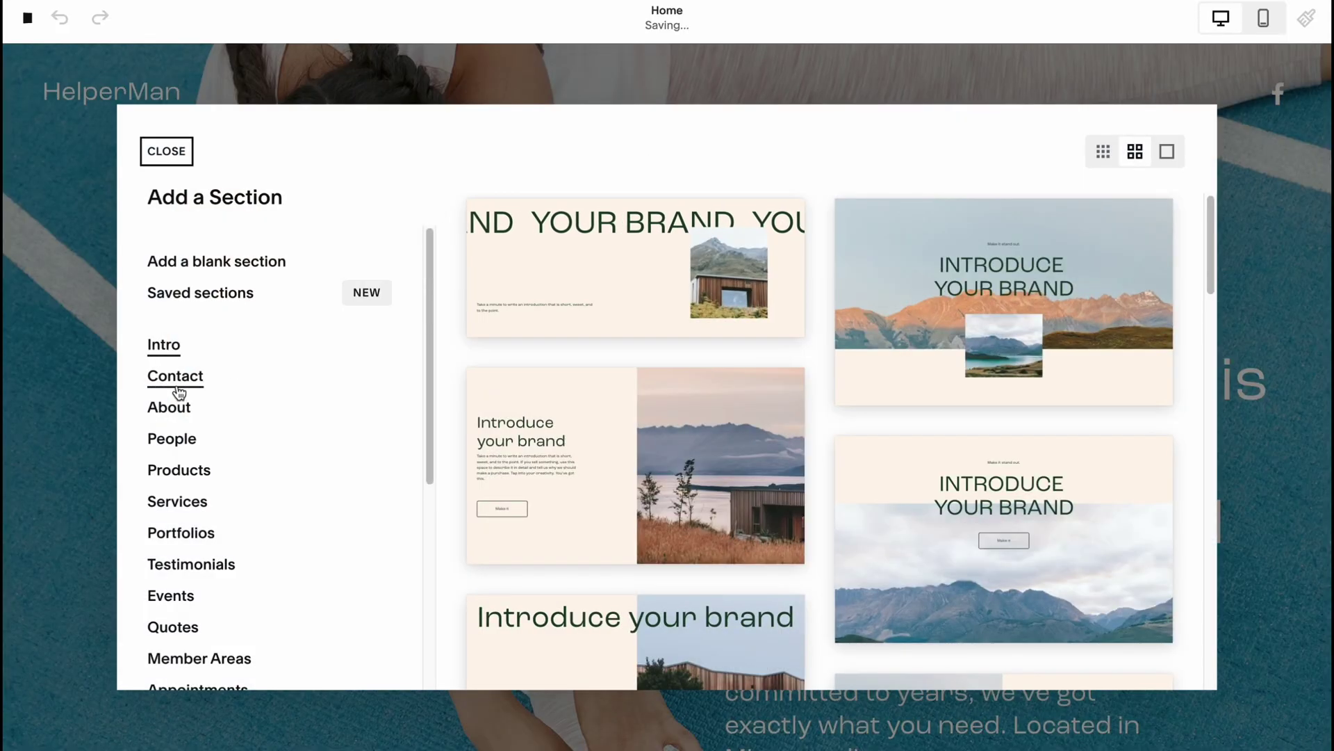
click(174, 377)
click(178, 414)
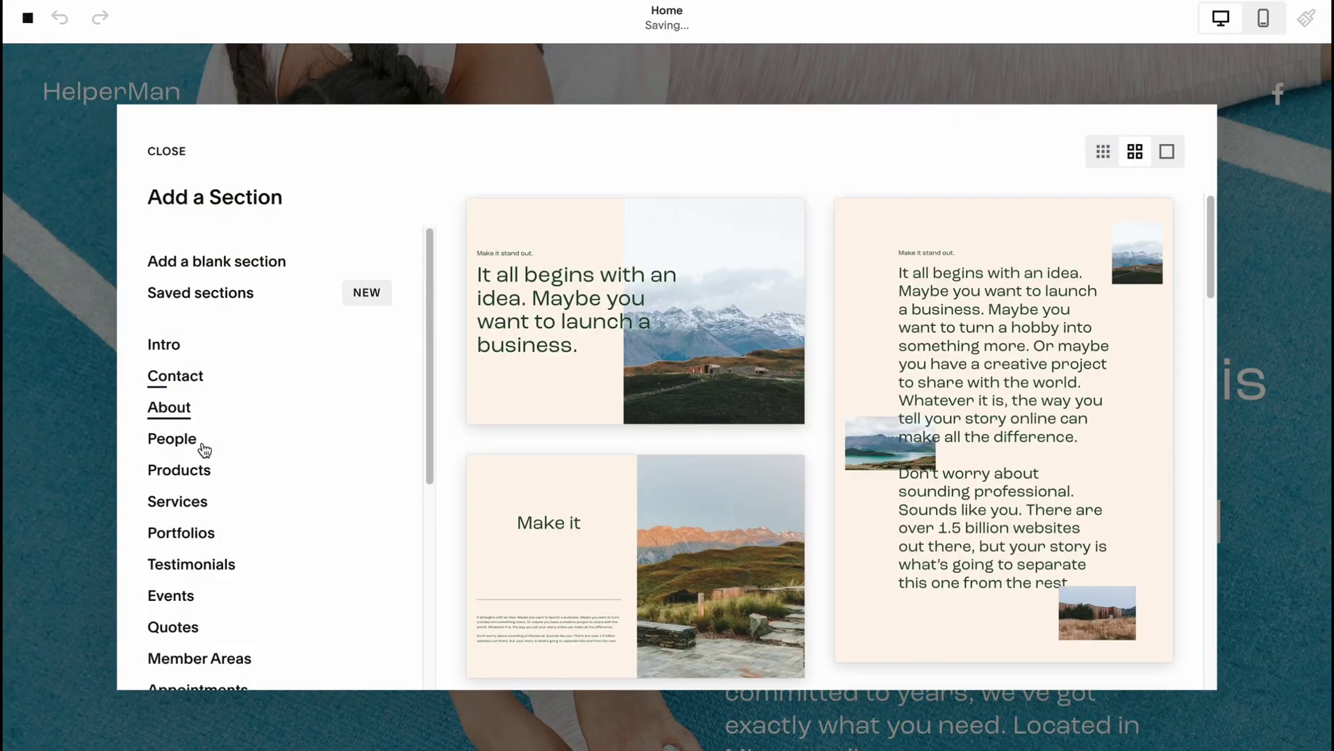
click(189, 448)
click(194, 485)
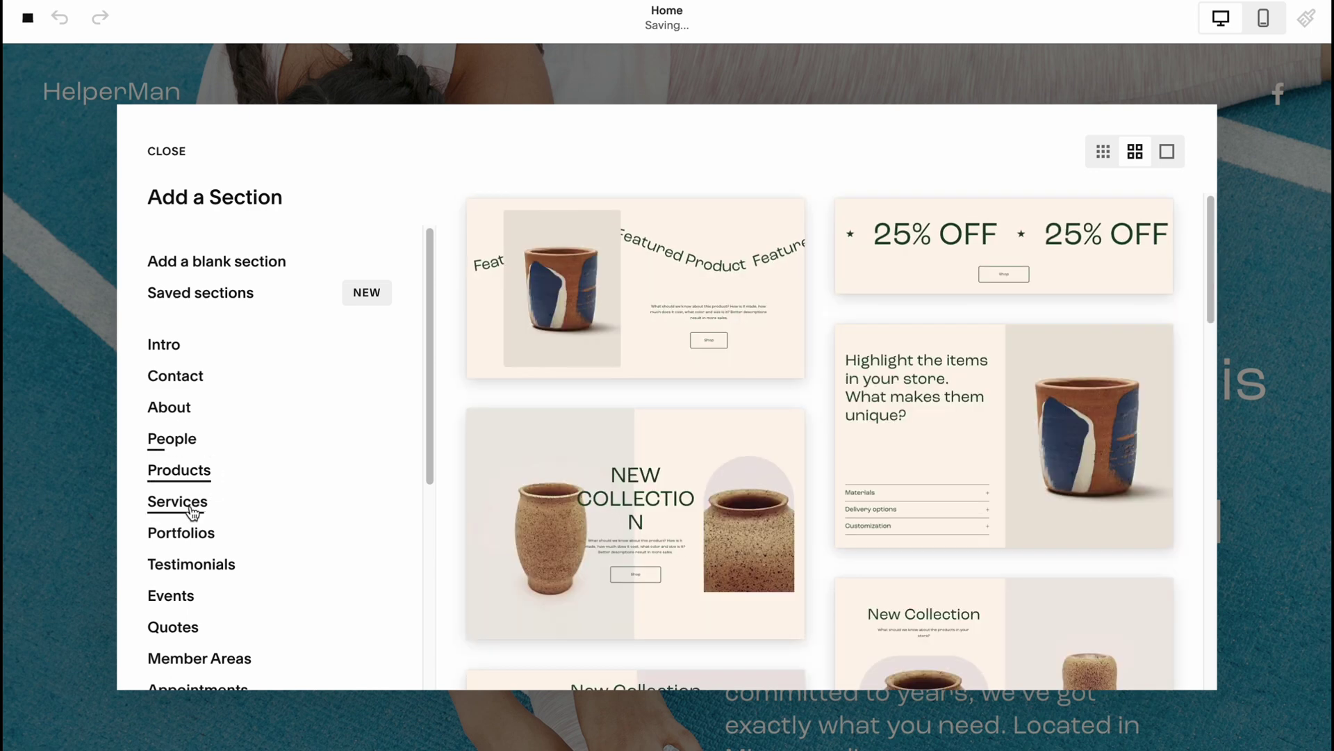
click(182, 511)
click(189, 550)
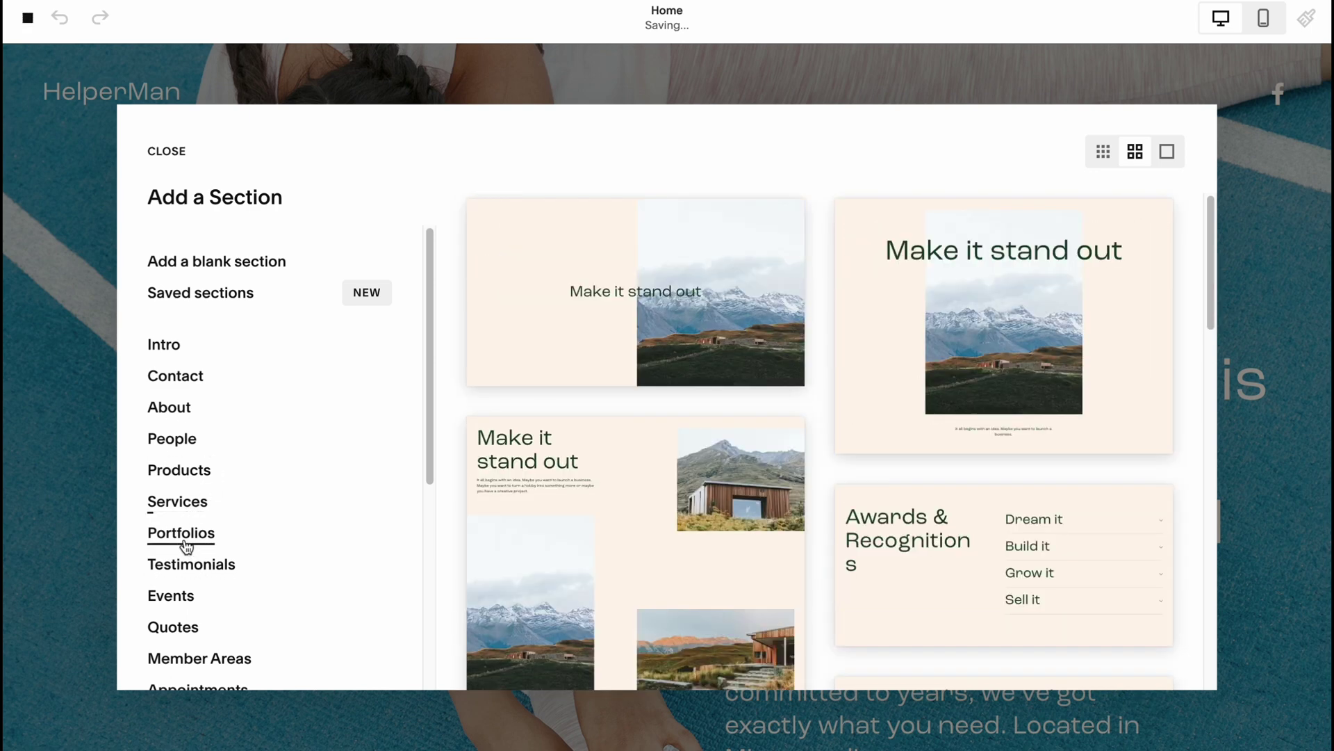
click(190, 576)
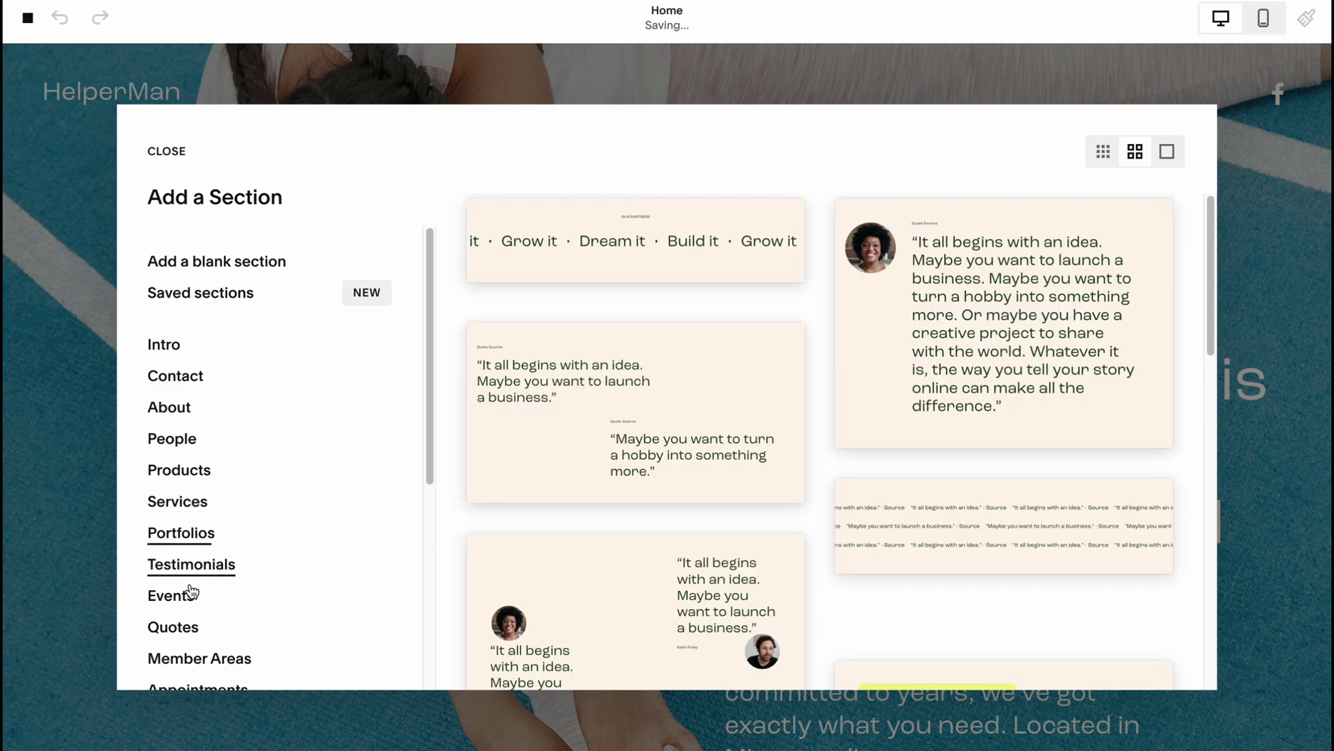
click(178, 409)
click(184, 451)
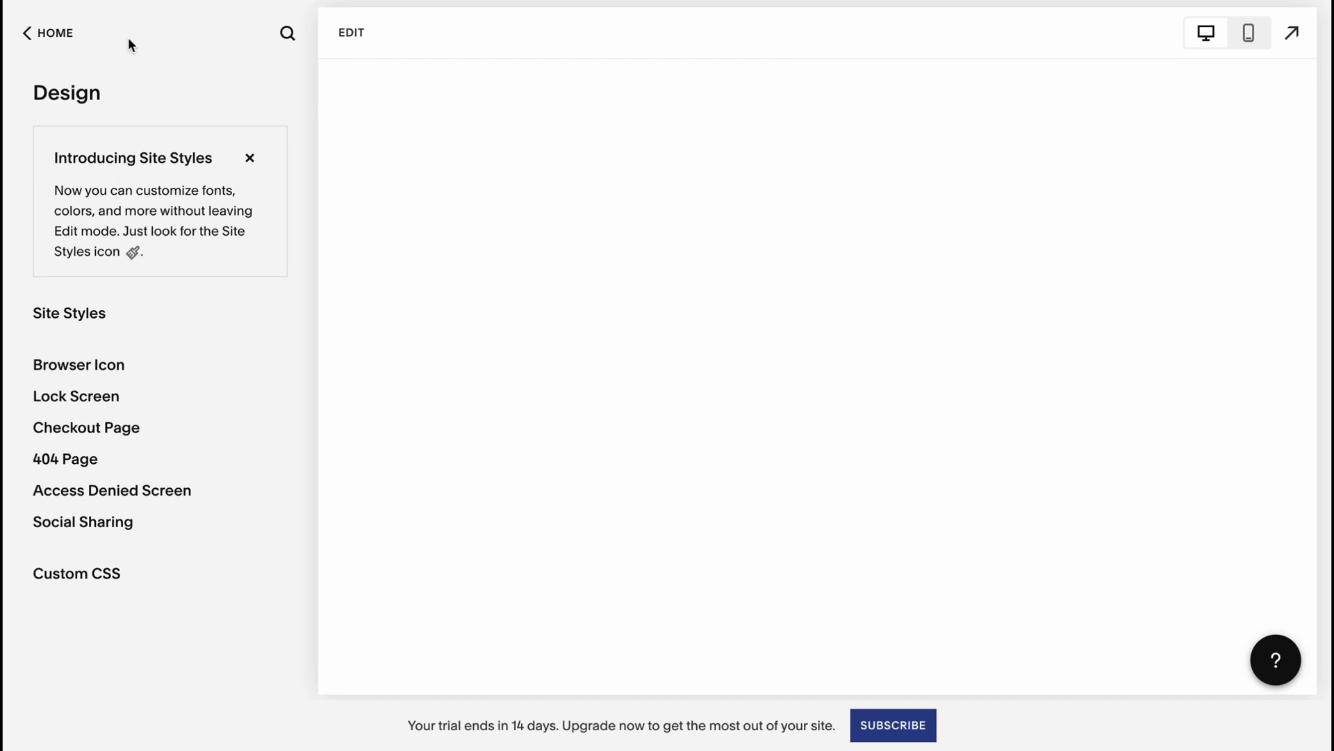
Step: Check the Sales, Traffic and Geography analytics, then return to the main dashboard
click(56, 42)
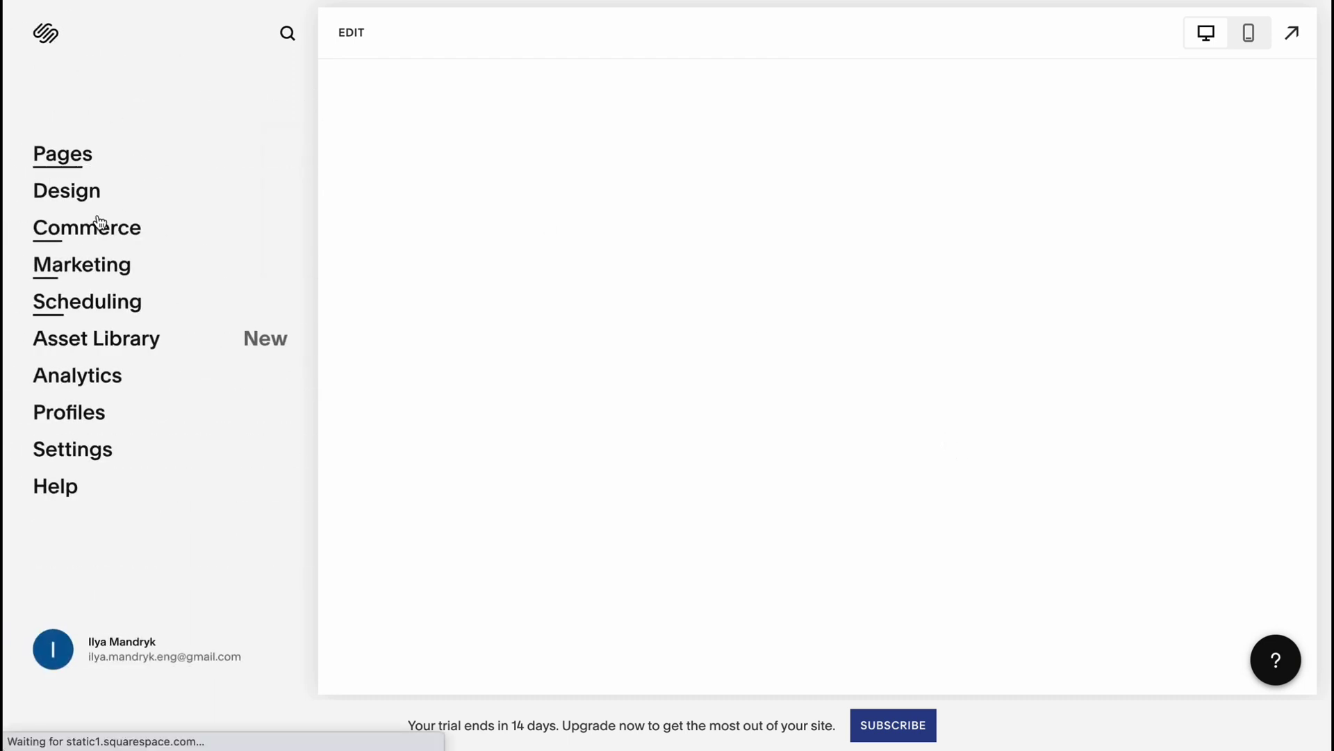
click(92, 387)
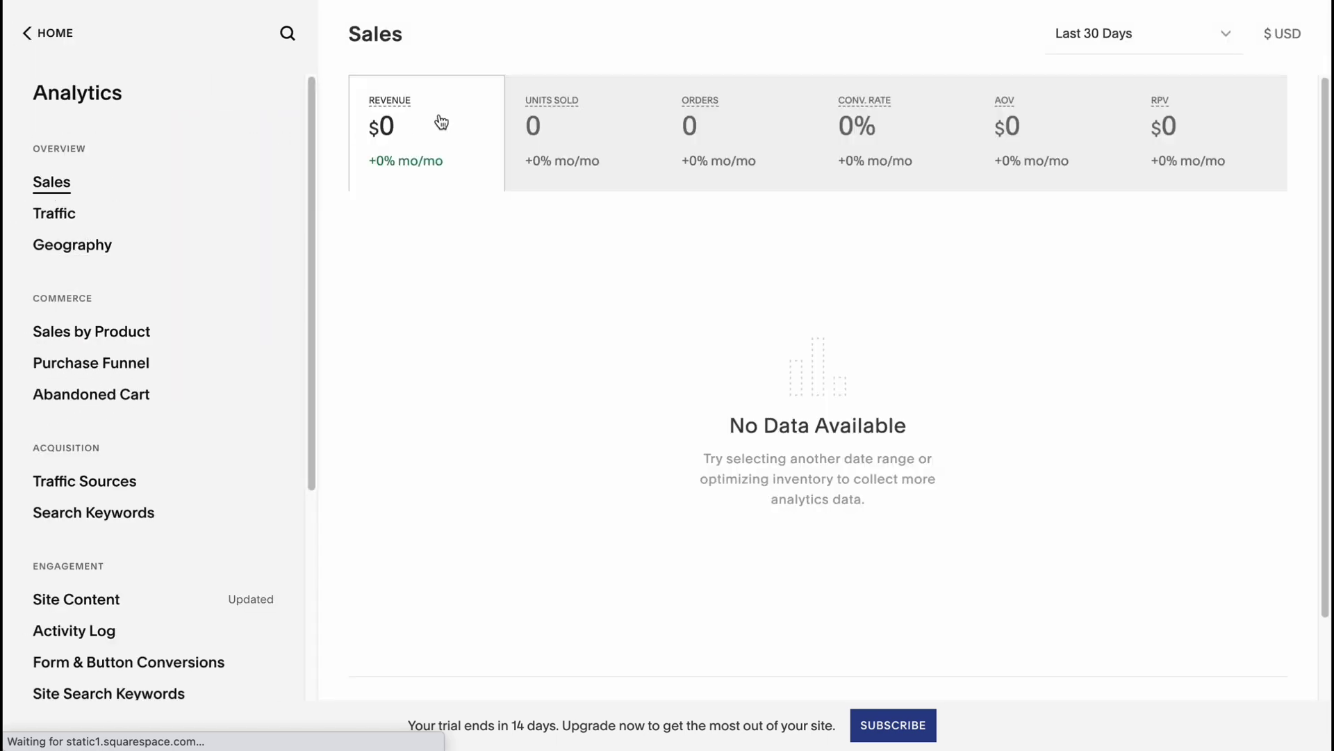
click(53, 217)
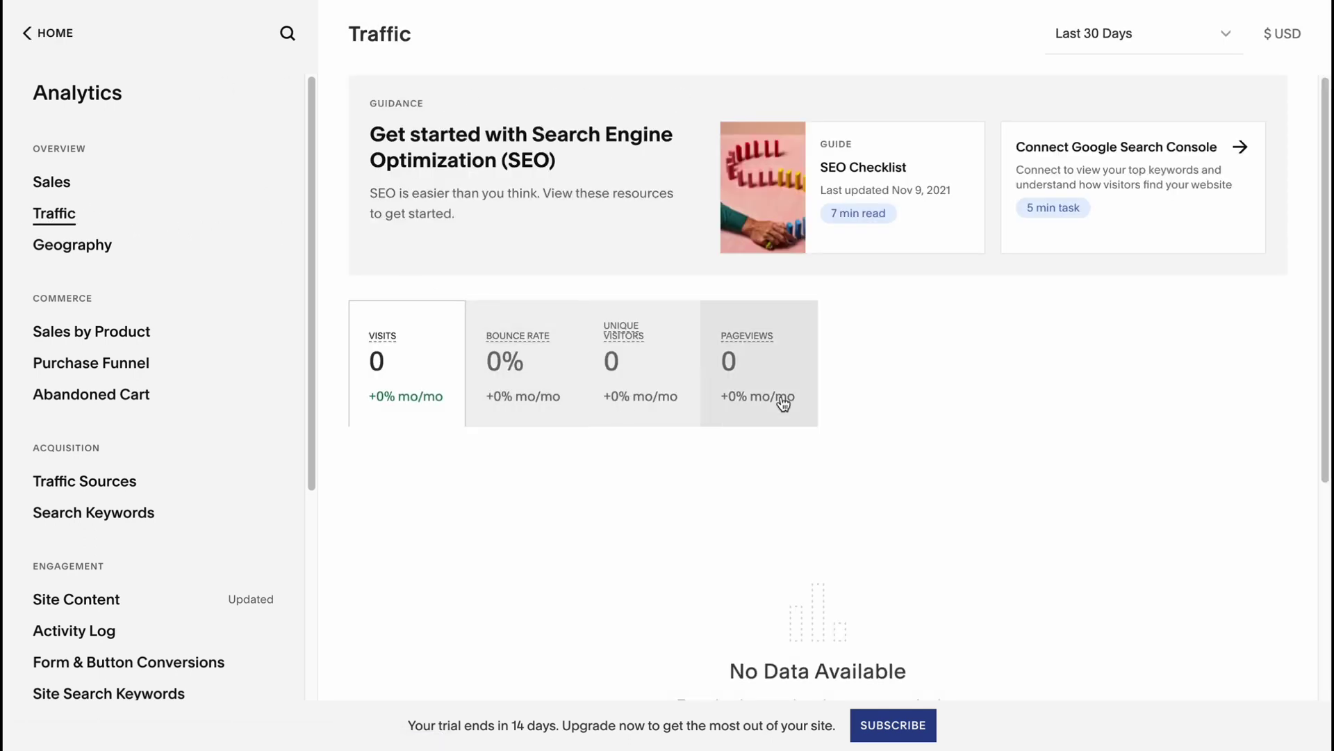
click(66, 250)
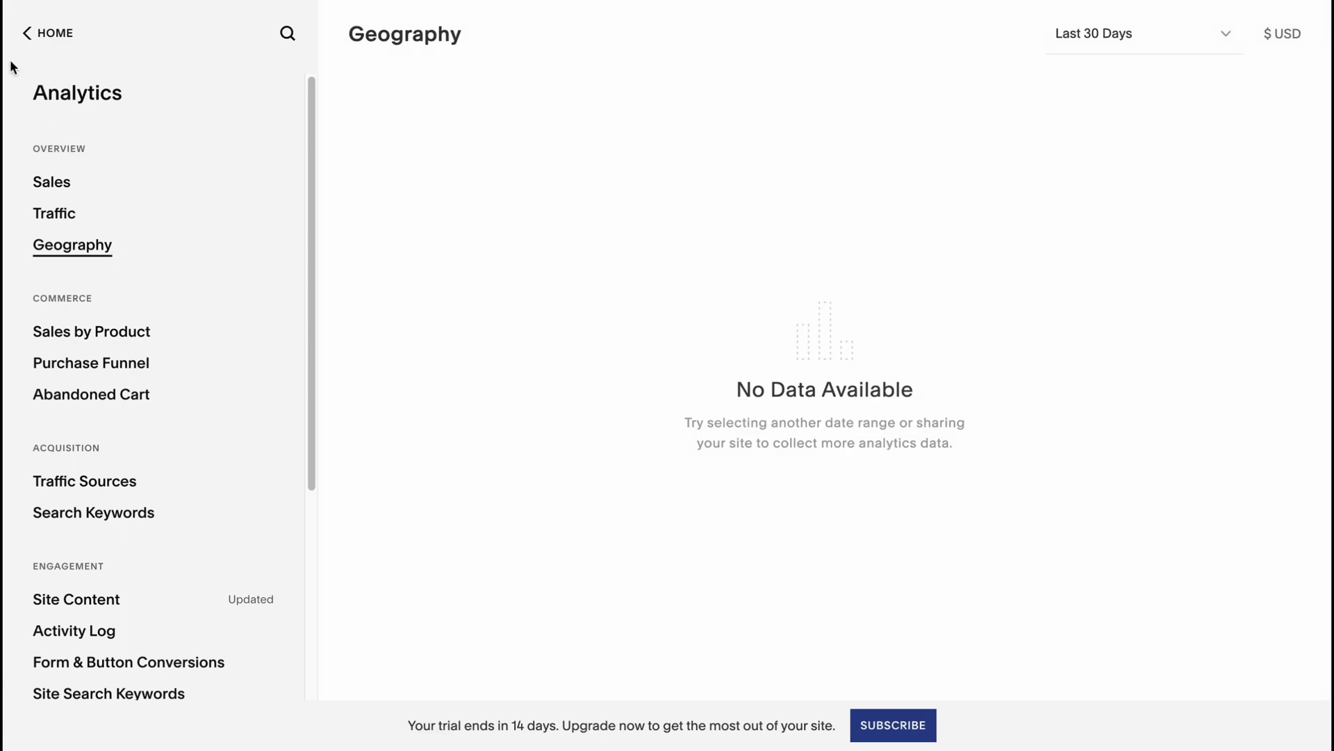
click(79, 32)
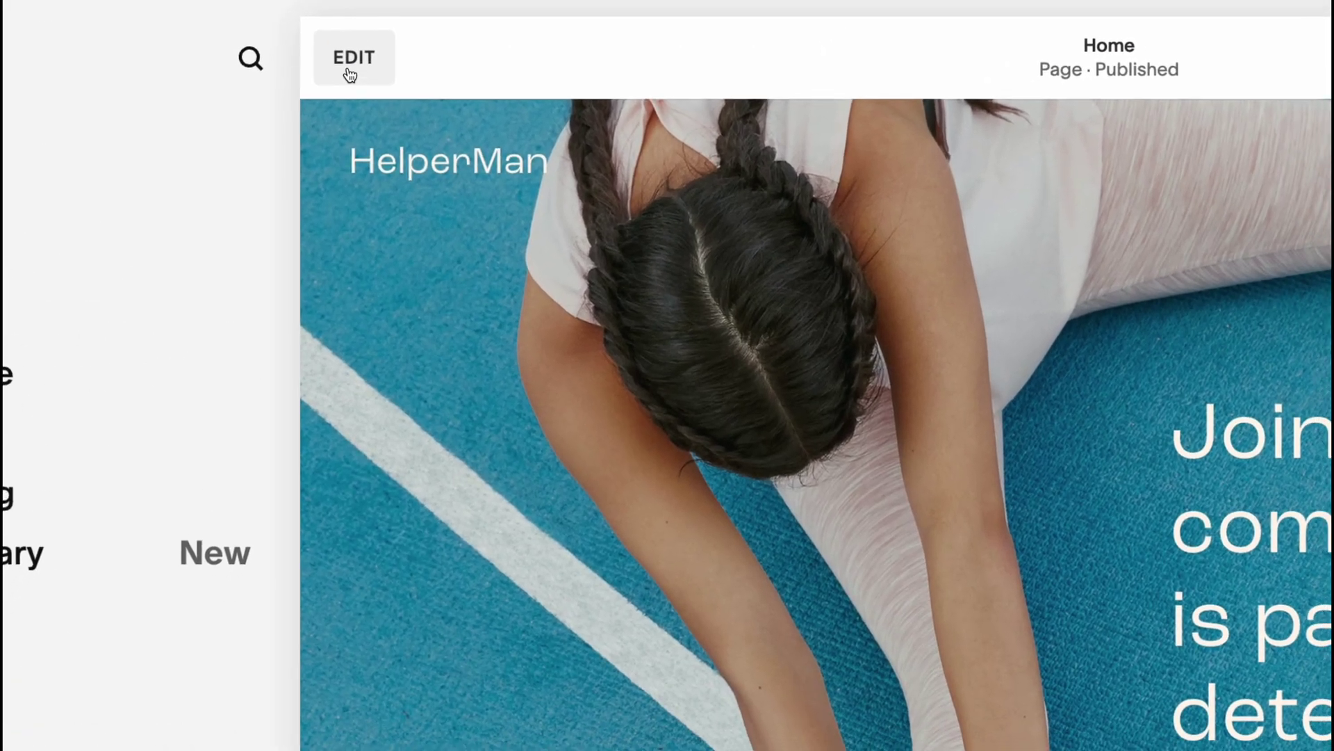
Step: Edit the Home page, close the Add a Section panel, and view the hero section
click(351, 38)
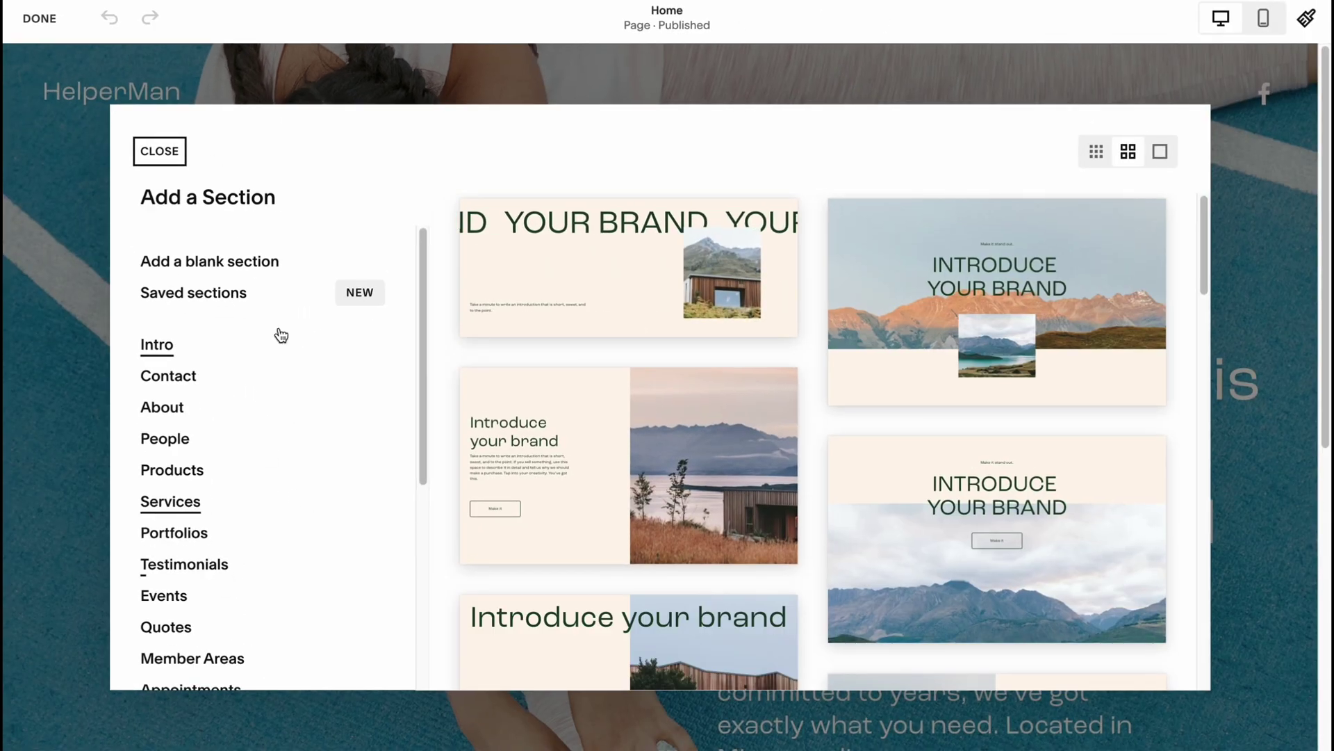
click(159, 151)
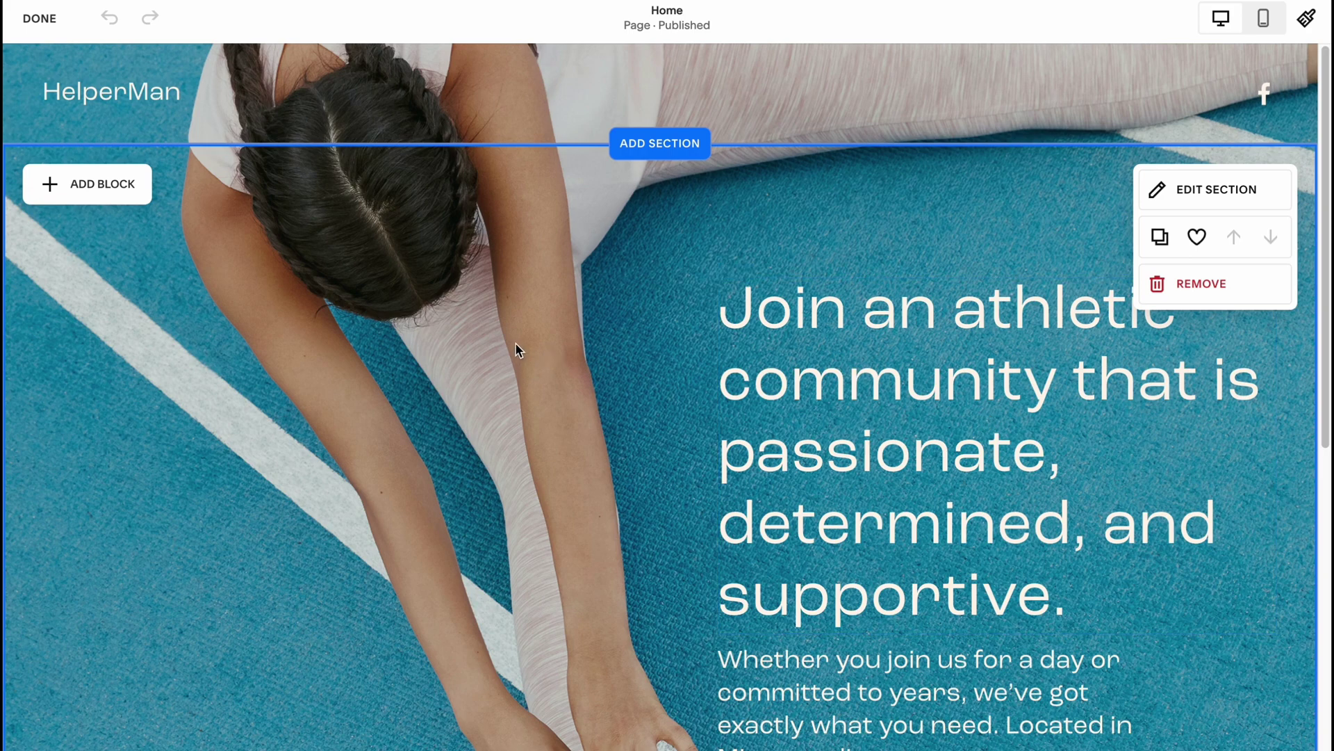
scroll(502, 374, down, 2)
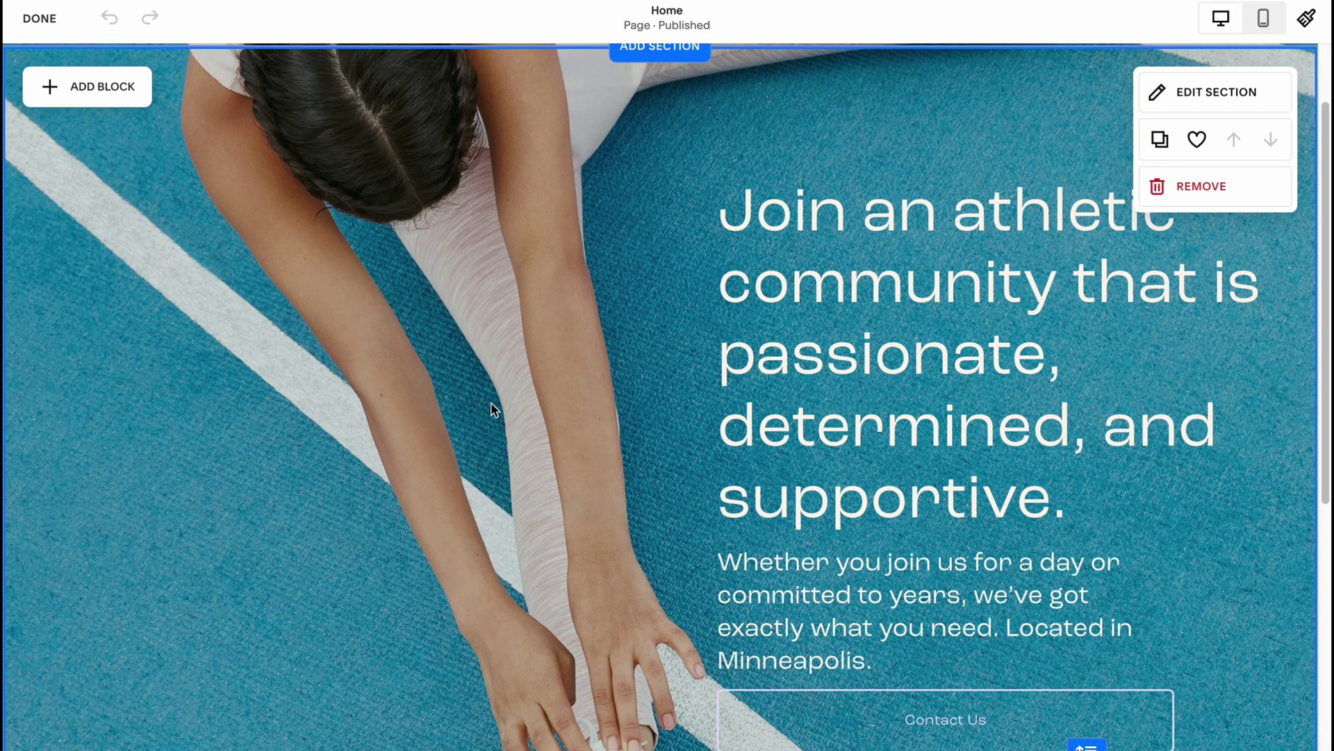
scroll(491, 408, down, 5)
scroll(492, 408, up, 8)
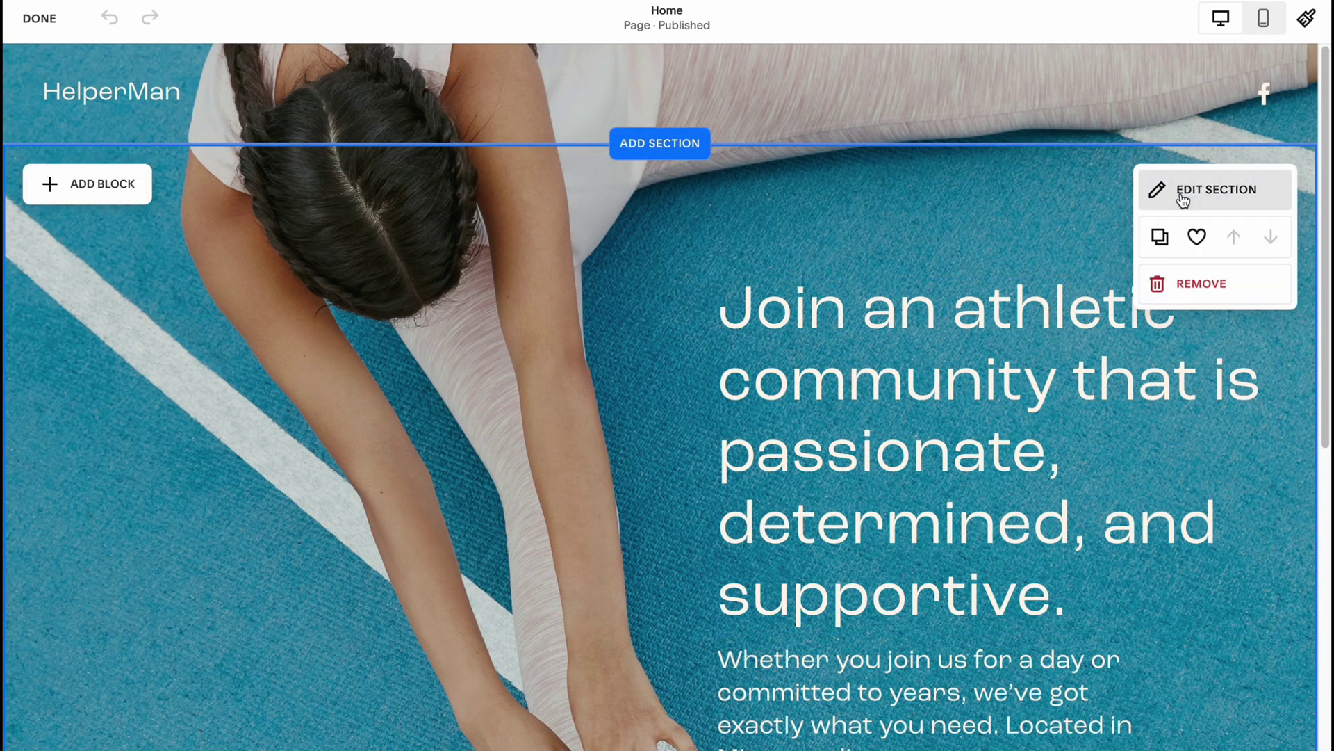
Step: Open the hero section's settings and set the grid cells to spaced gaps
click(1183, 191)
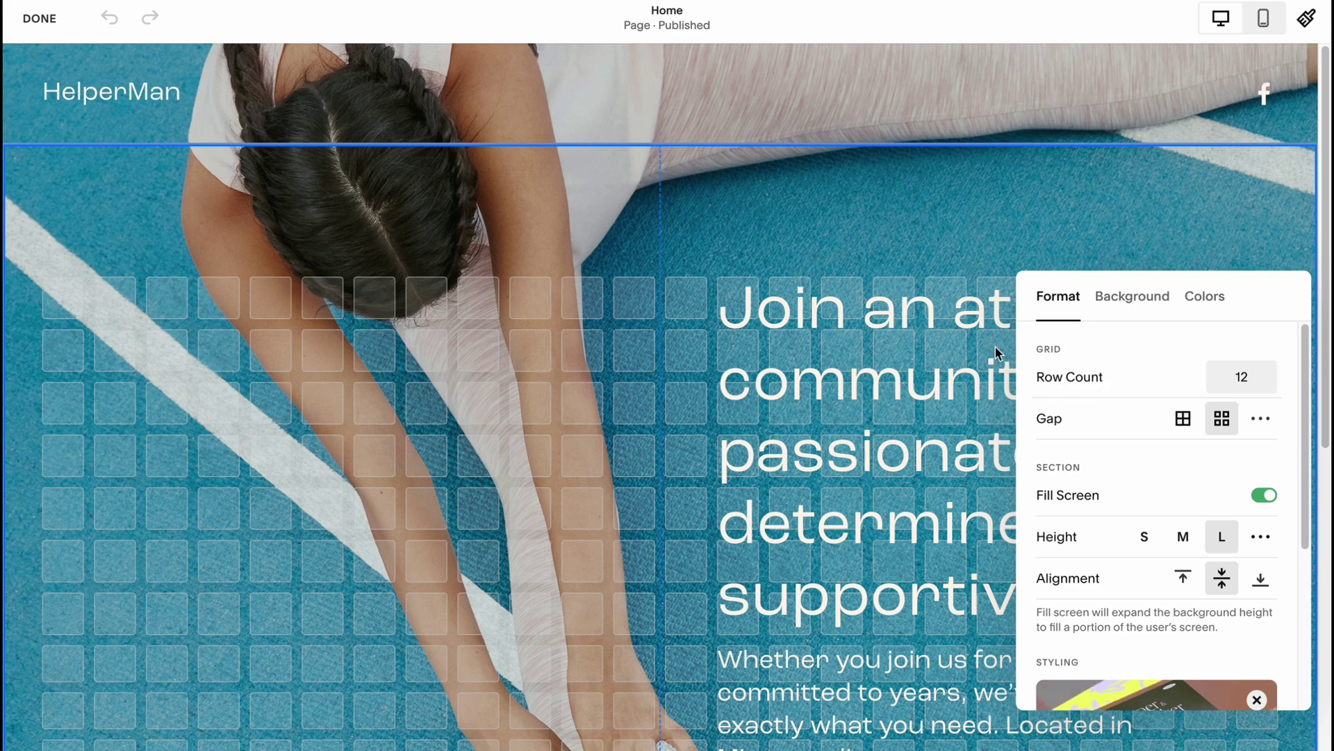
scroll(947, 336, down, 3)
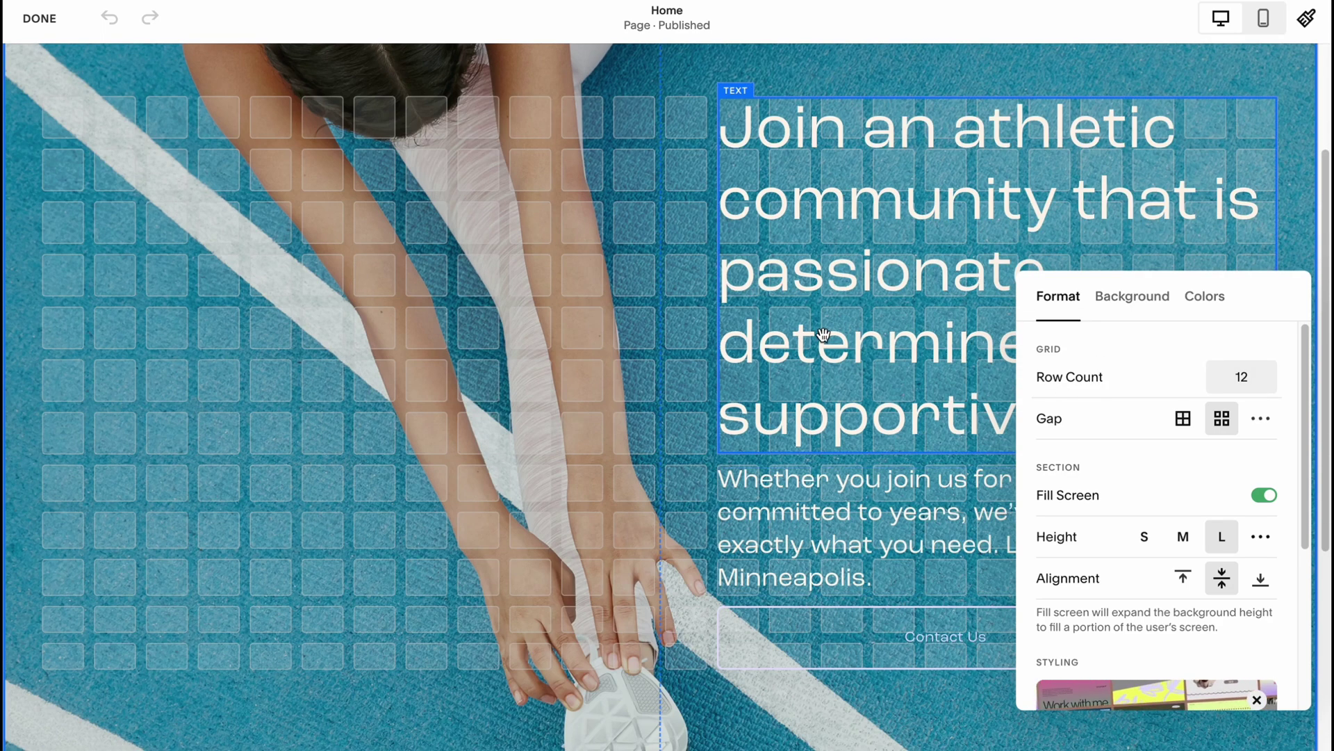
click(1183, 418)
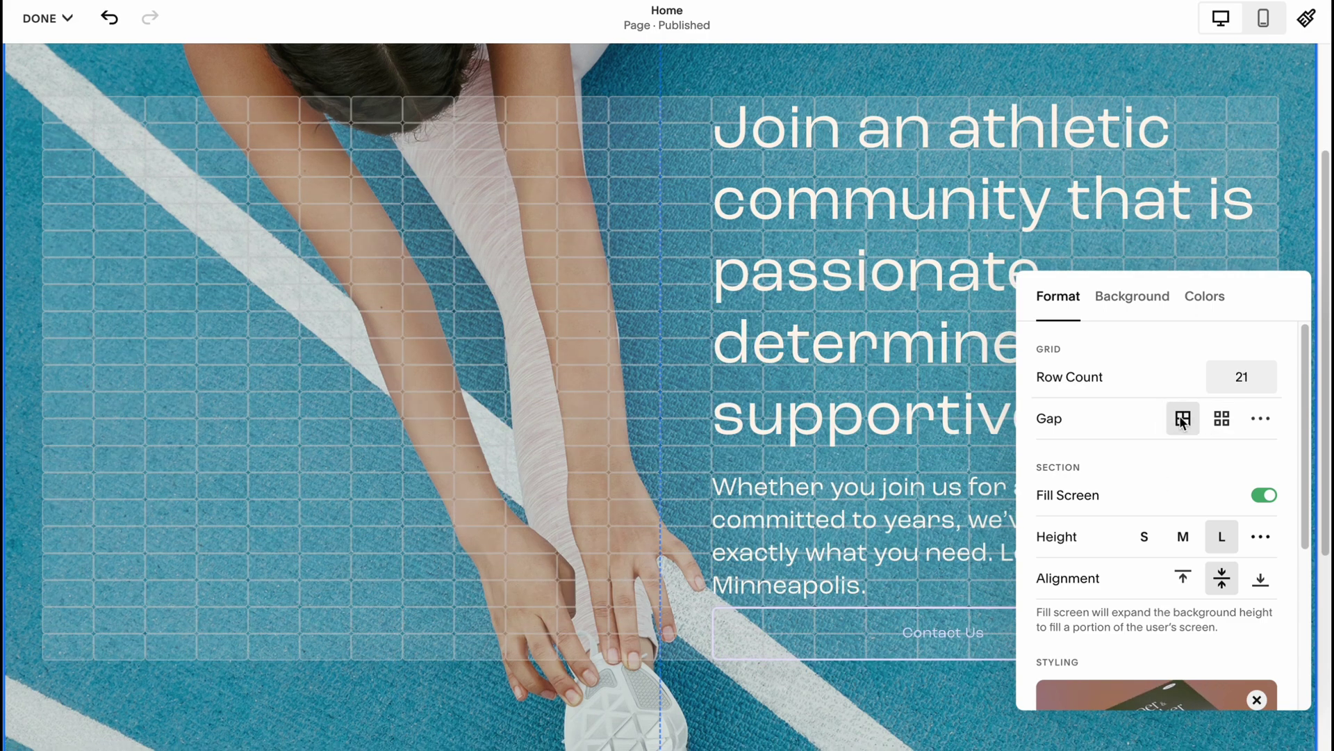
click(1221, 417)
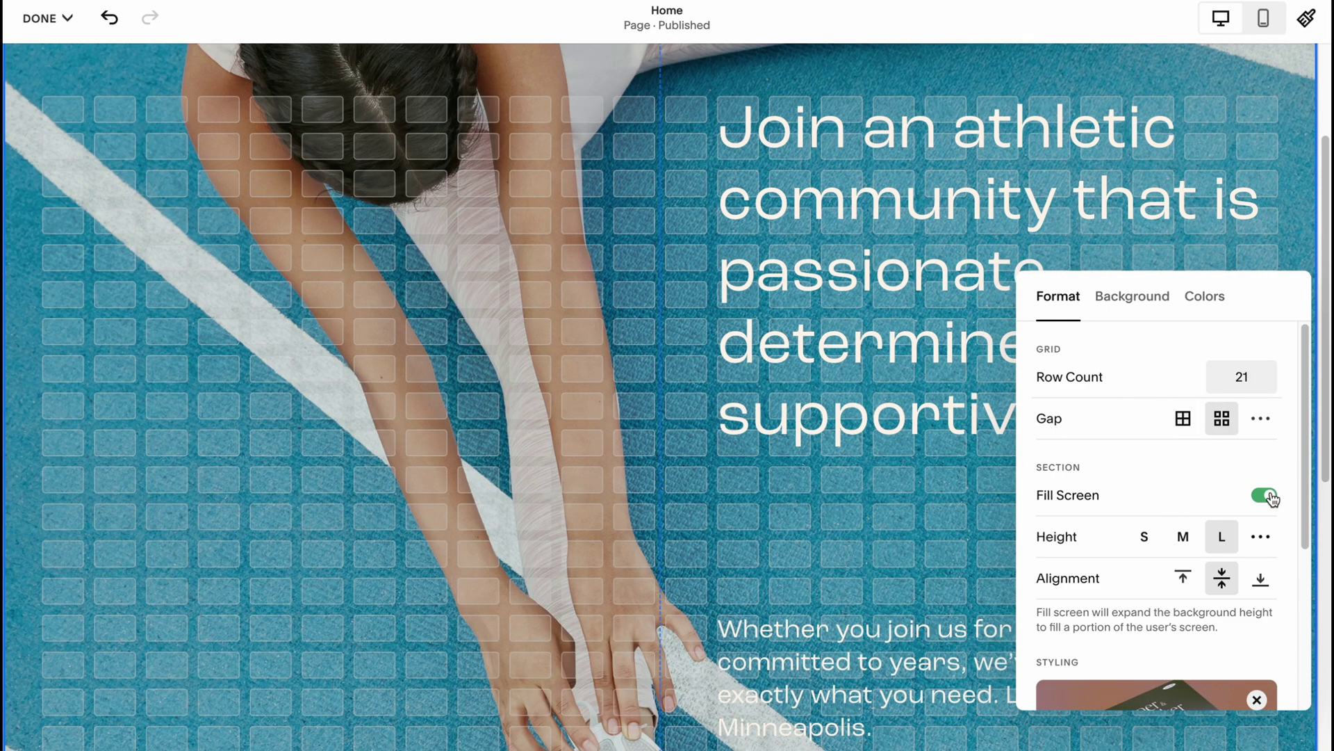
Step: Keep the hero section at Large height and show its Background options
click(1187, 540)
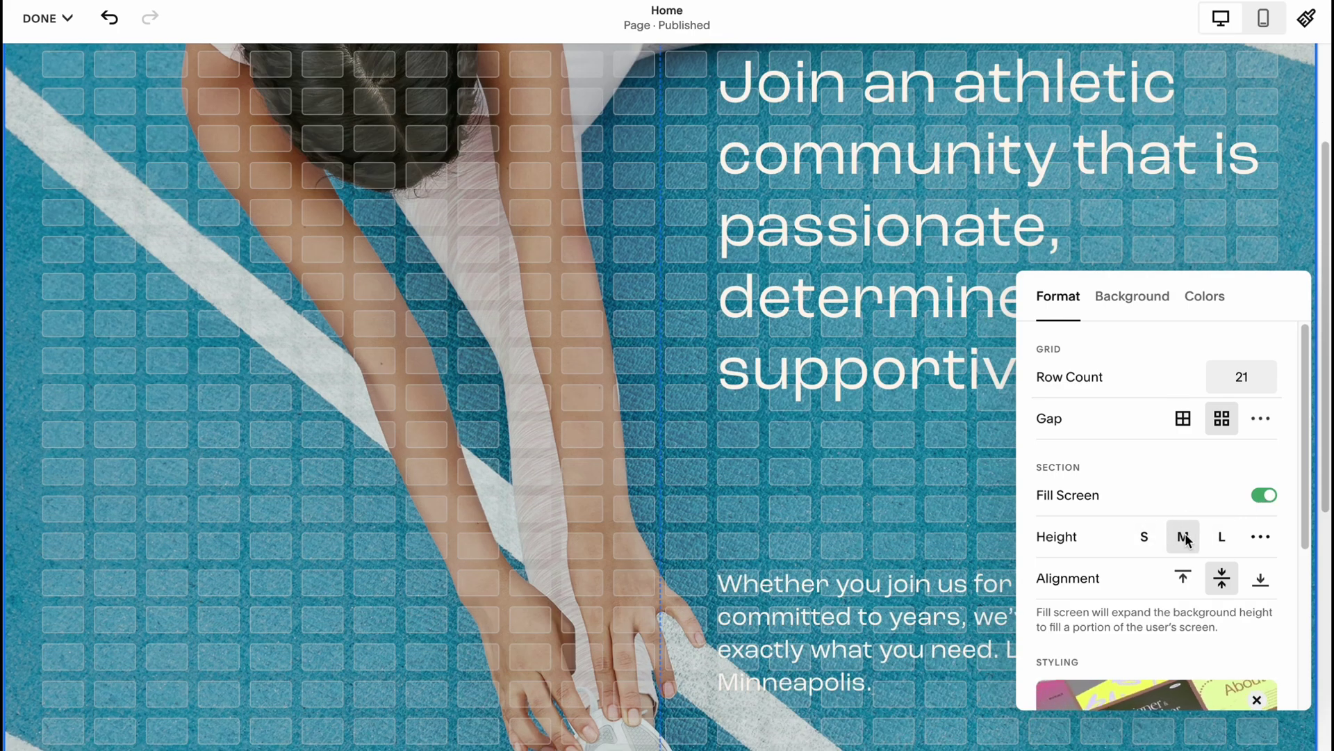
click(1145, 540)
click(1223, 541)
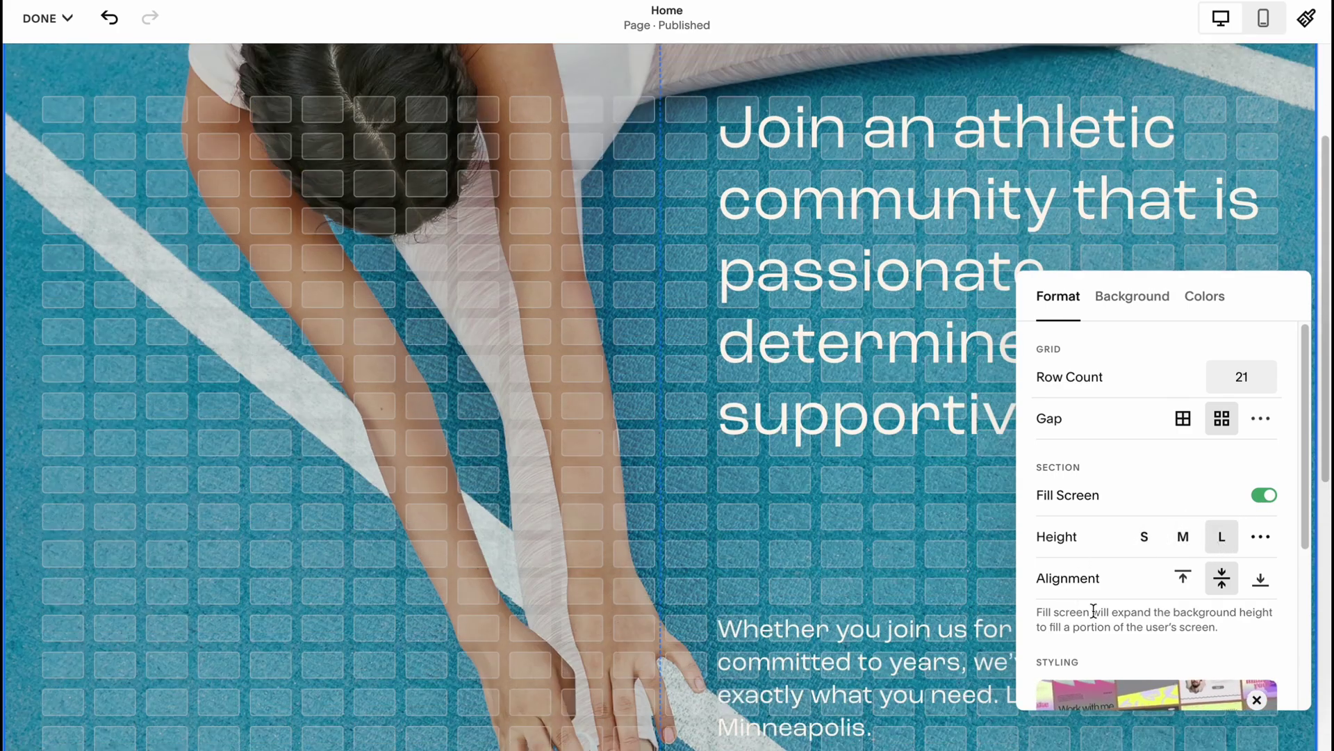
click(1143, 305)
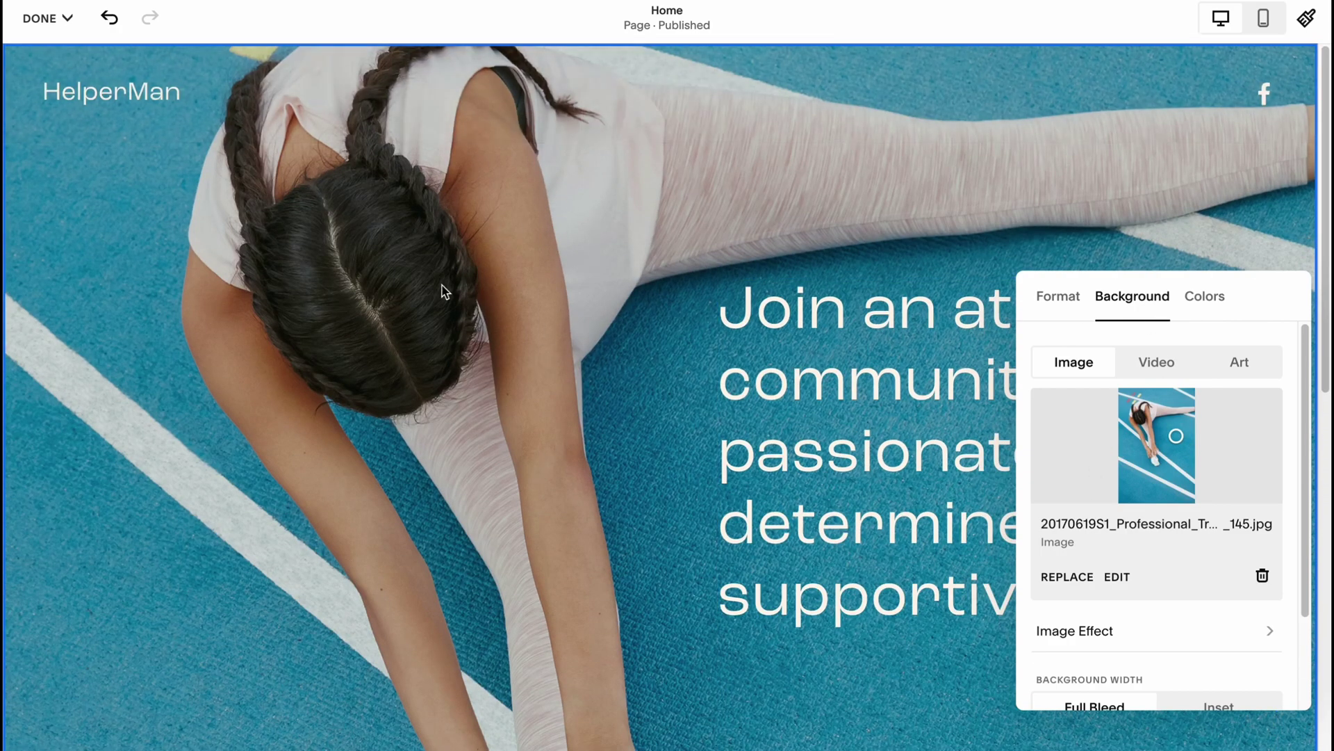
Step: Replace the background photo with the green spheres stock image
click(1069, 578)
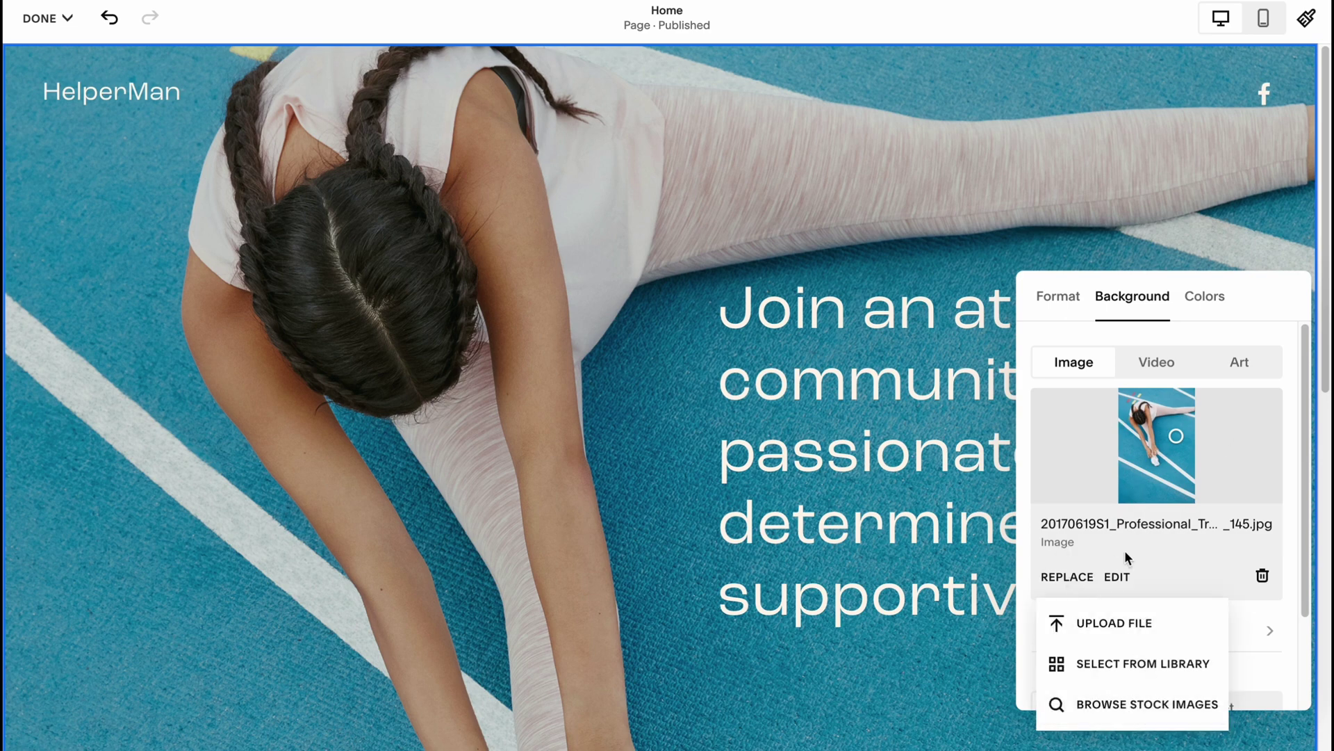
click(1135, 707)
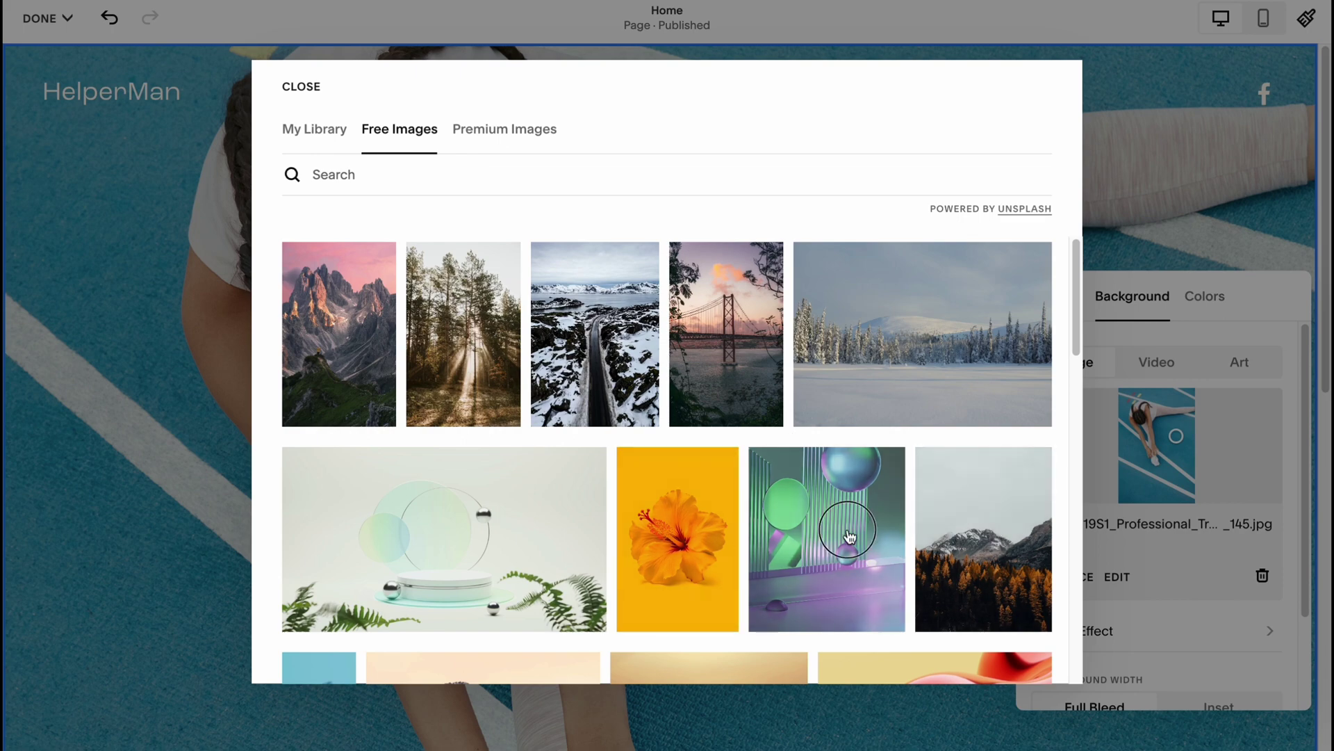
click(827, 573)
click(879, 495)
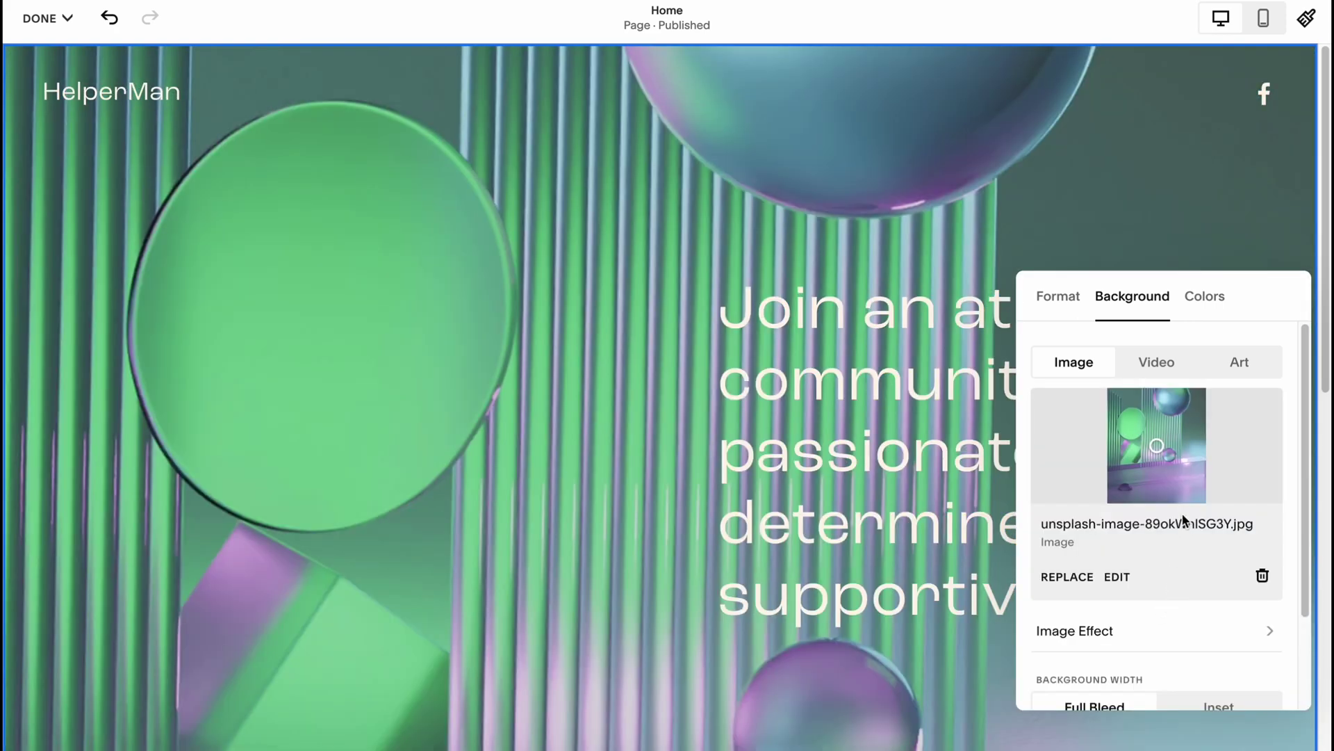
scroll(402, 585, down, 3)
scroll(426, 580, up, 3)
Step: Switch the background type to Art and apply the purple sparkle pattern
click(1161, 363)
click(1229, 371)
click(1162, 364)
click(1240, 369)
click(1221, 458)
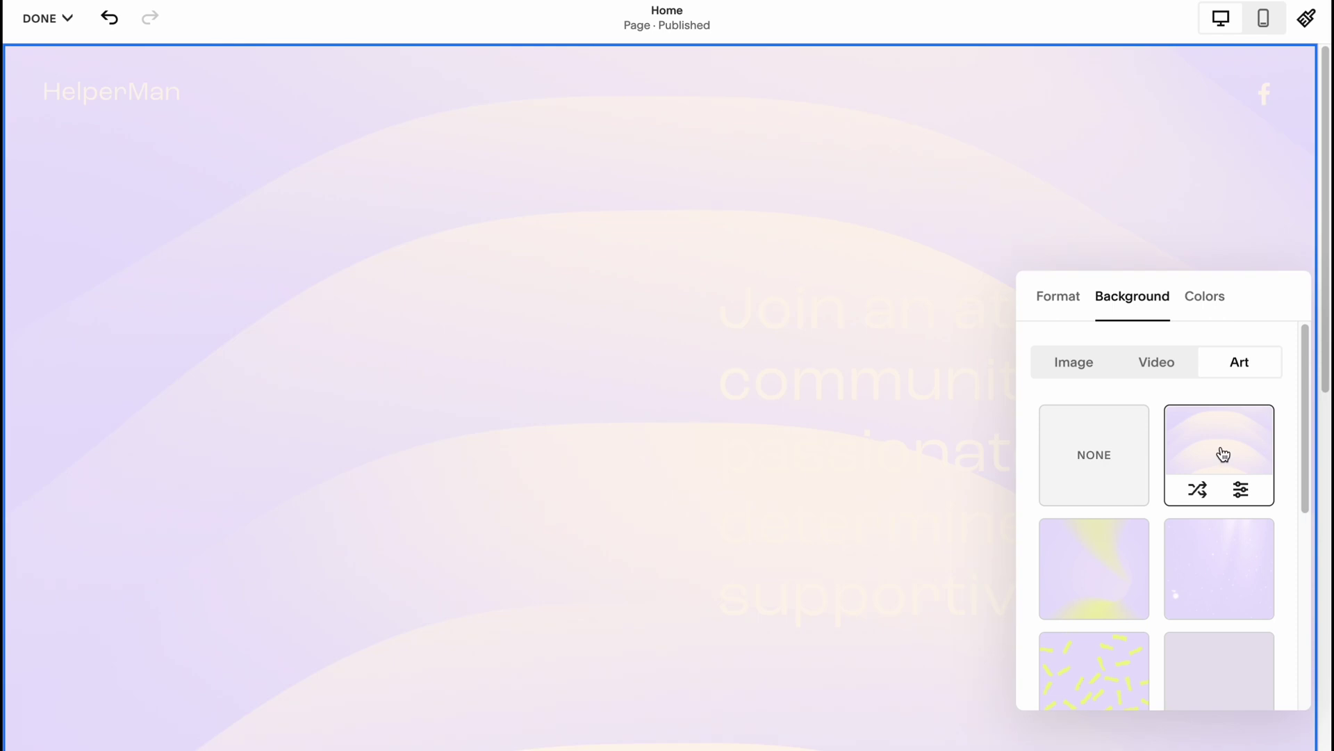
click(1096, 570)
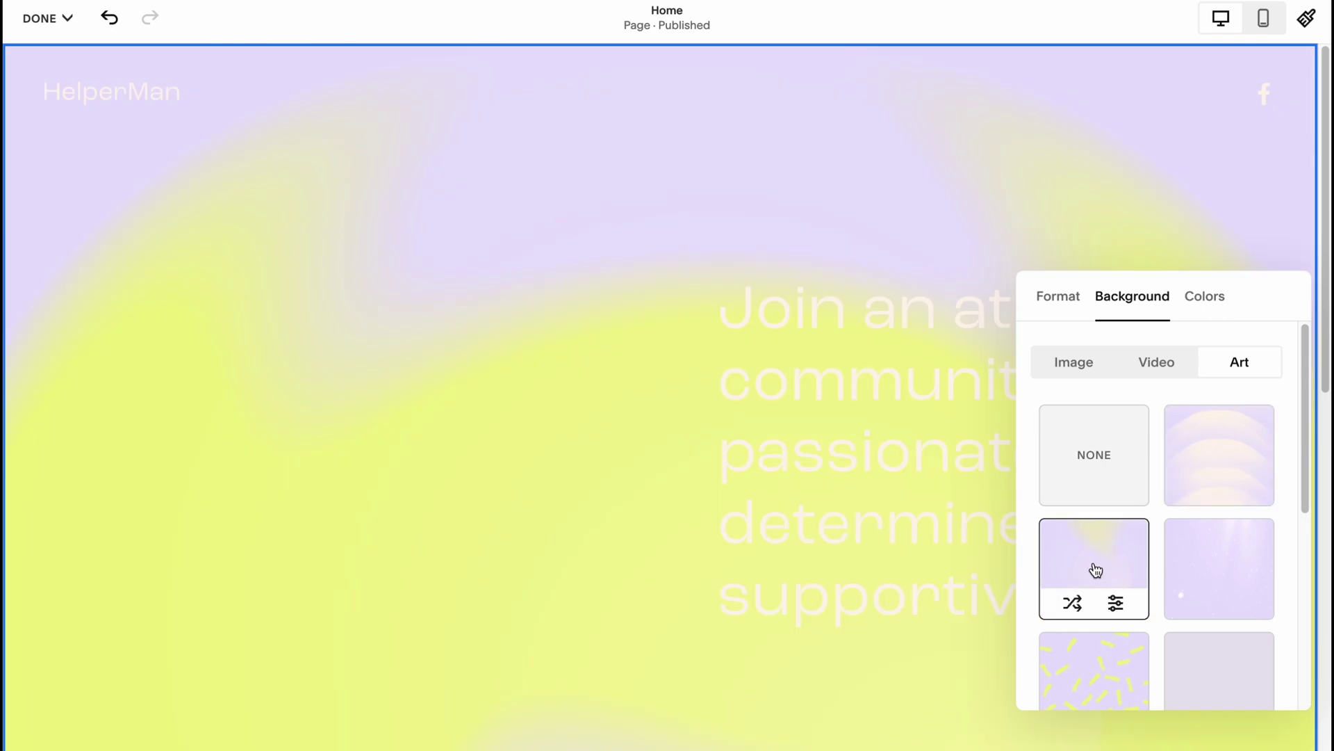
click(1206, 567)
click(848, 162)
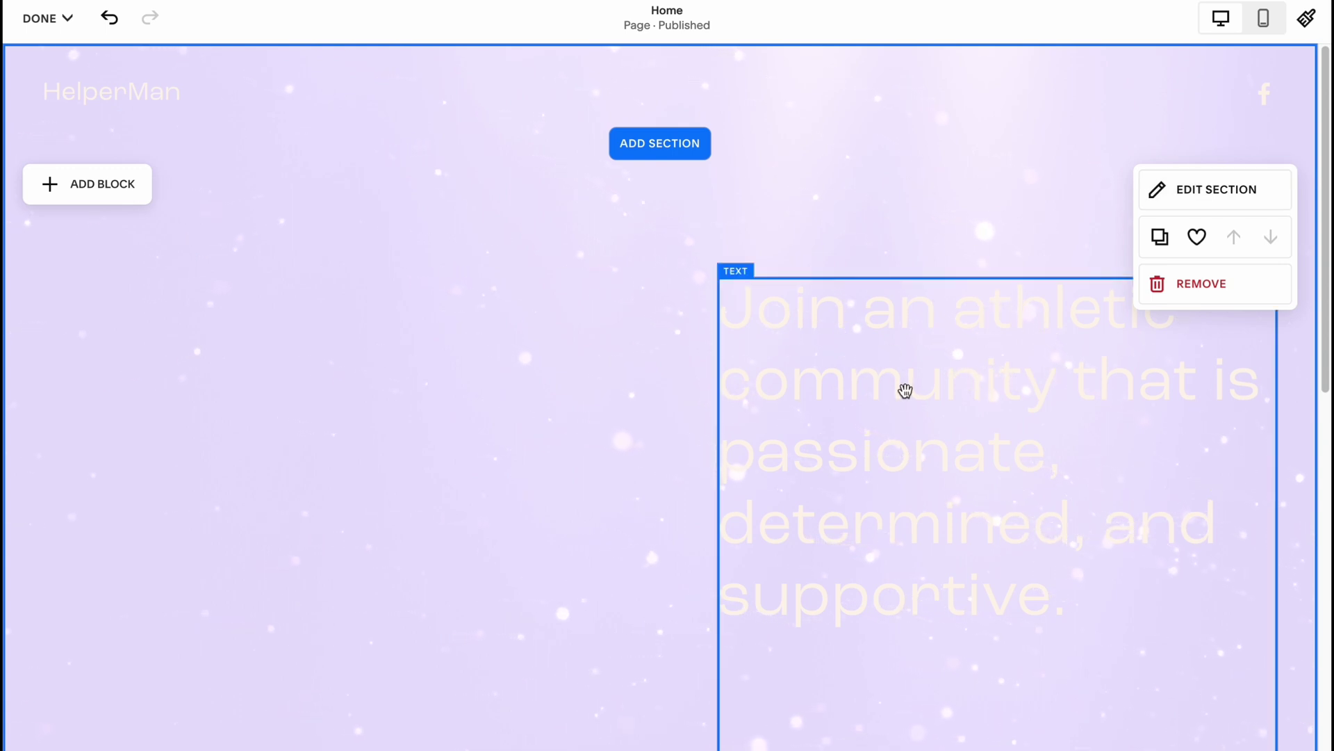
Step: Make the heading bold and select its whole text for colouring
scroll(905, 390, down, 1)
click(886, 404)
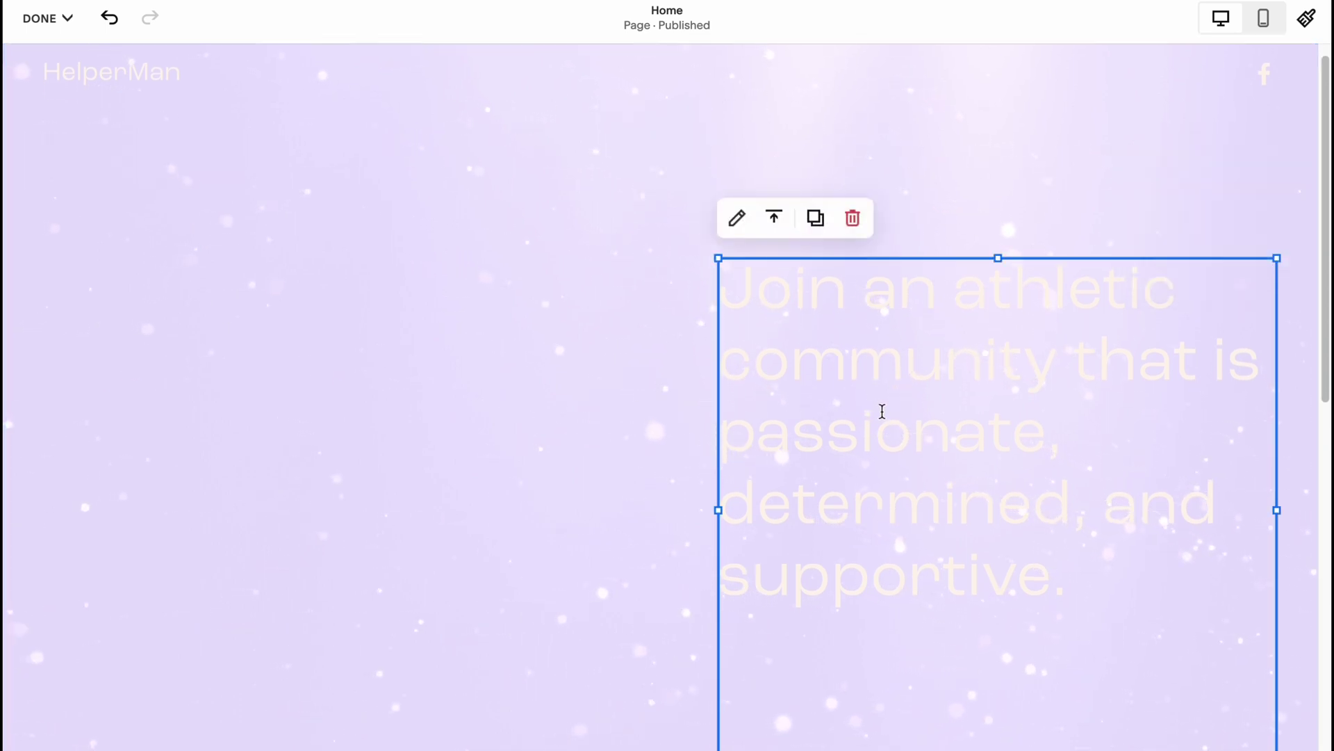
scroll(887, 405, down, 2)
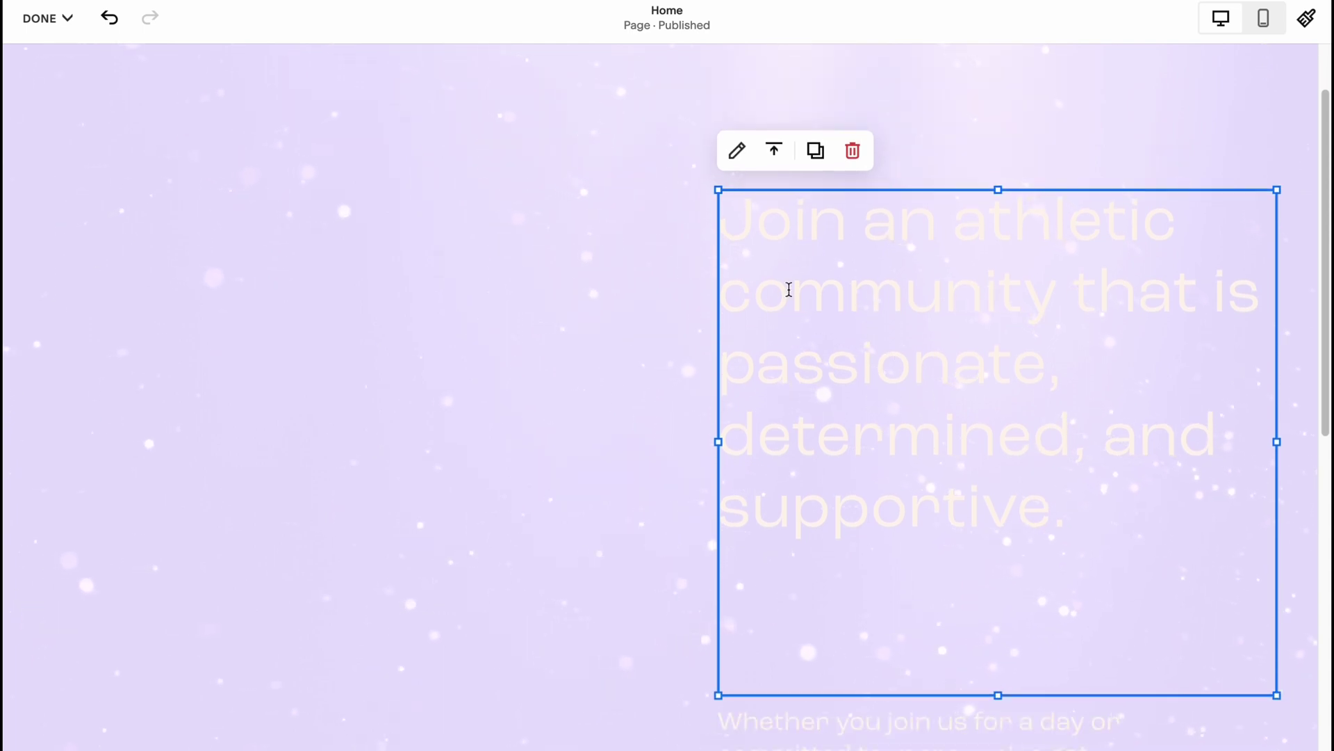
click(736, 151)
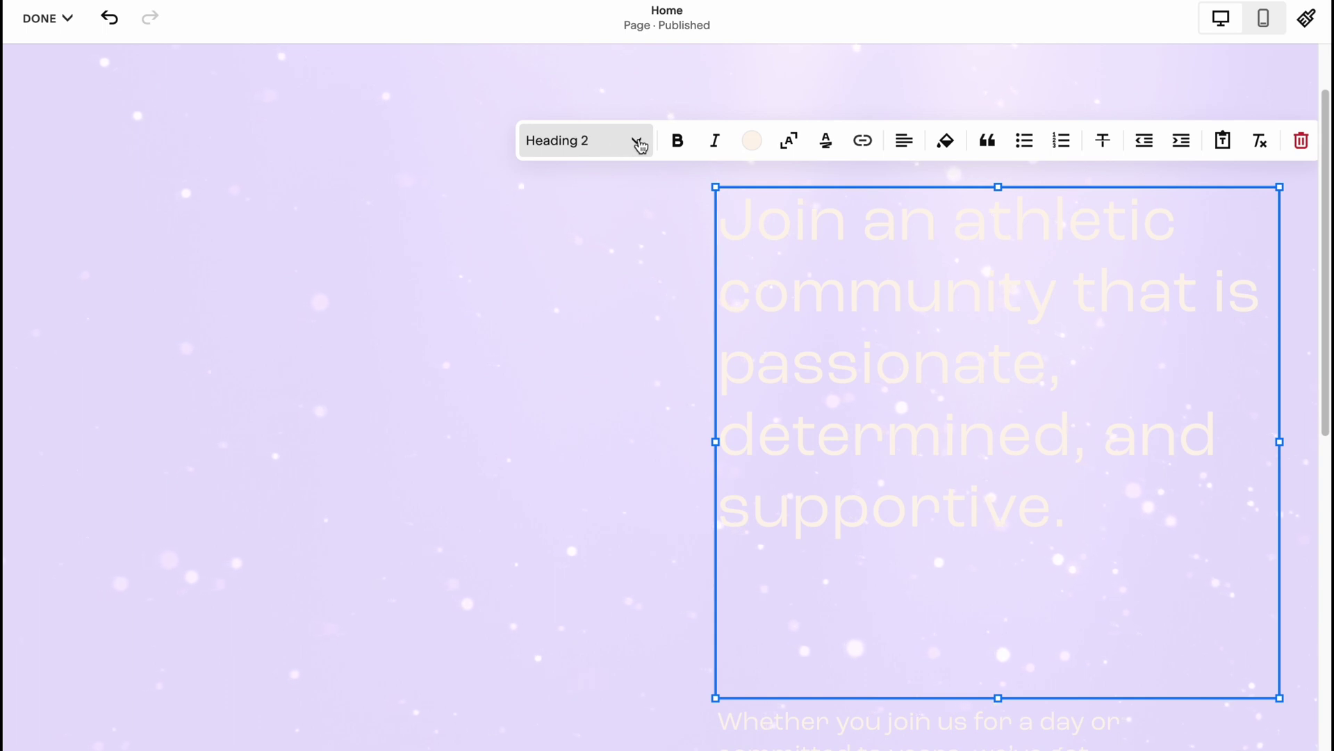
click(678, 141)
click(752, 140)
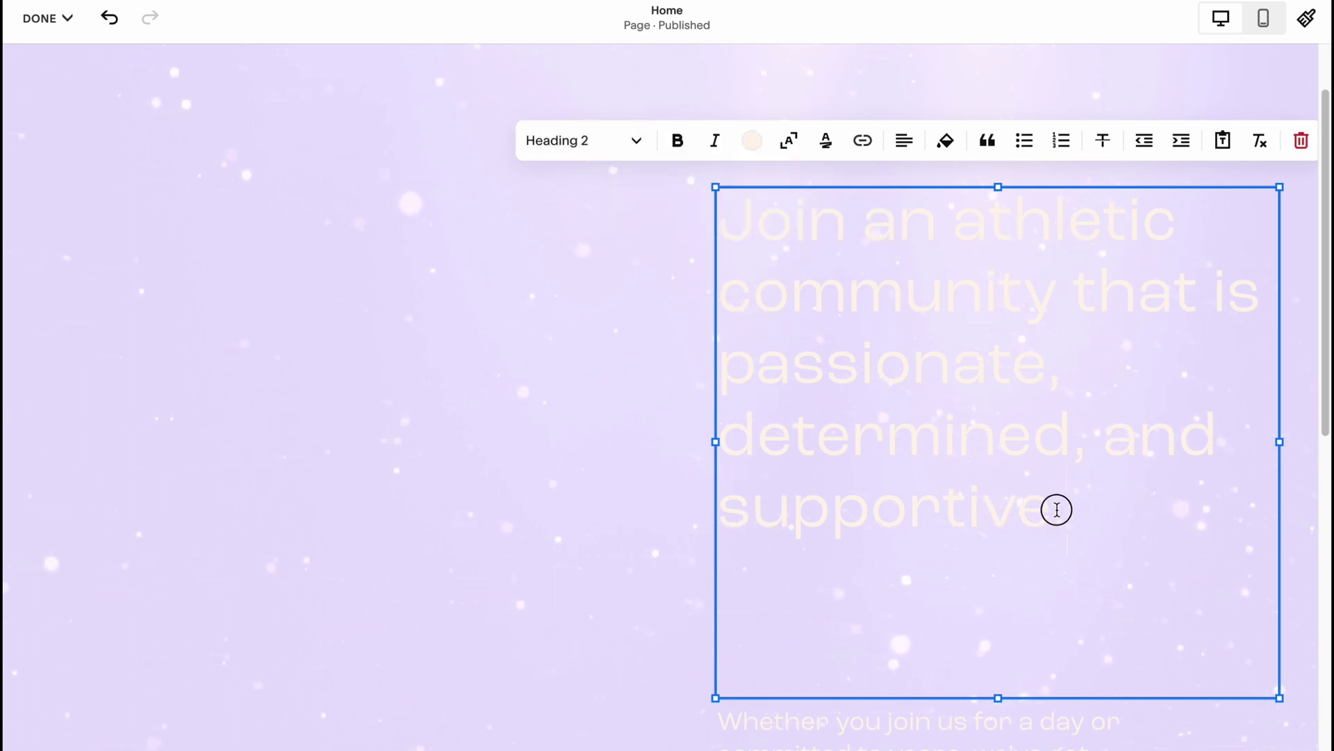
drag(1013, 494, 611, 179)
click(747, 151)
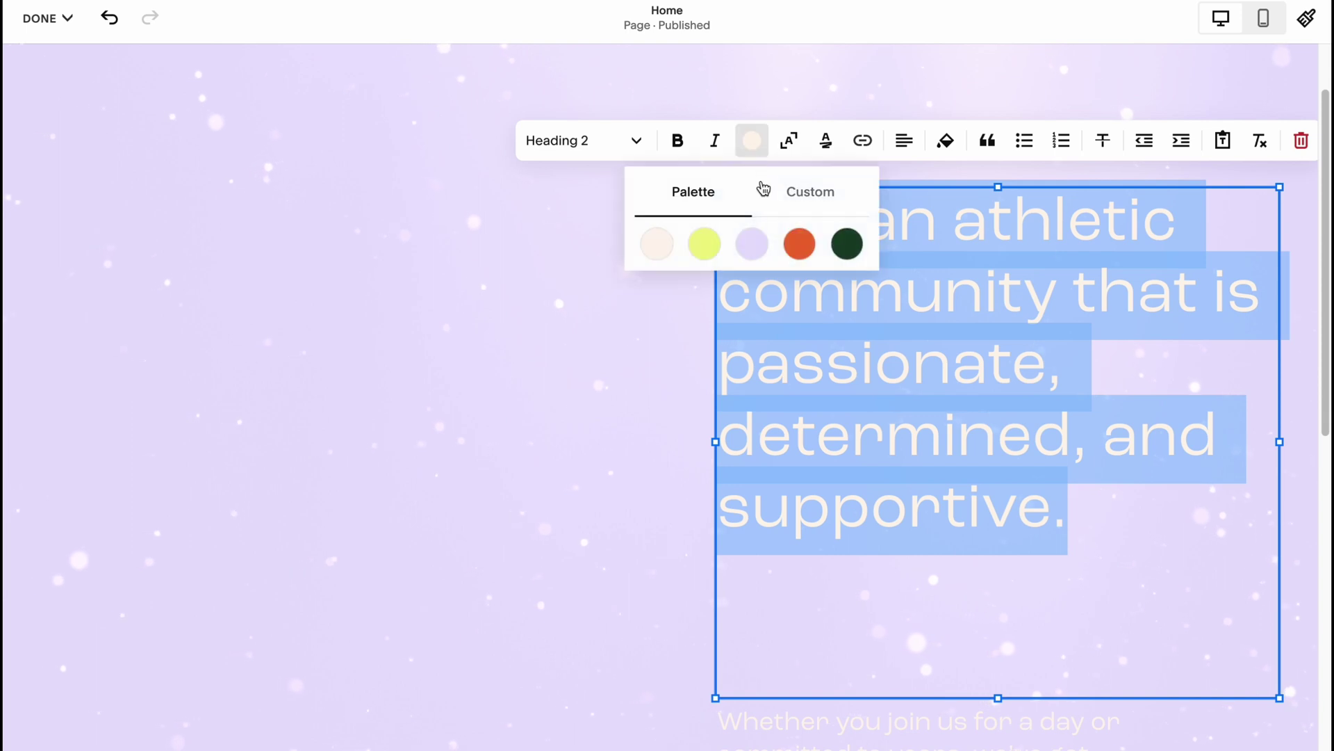
Step: Colour the heading a custom bright orange (#F79705)
click(799, 243)
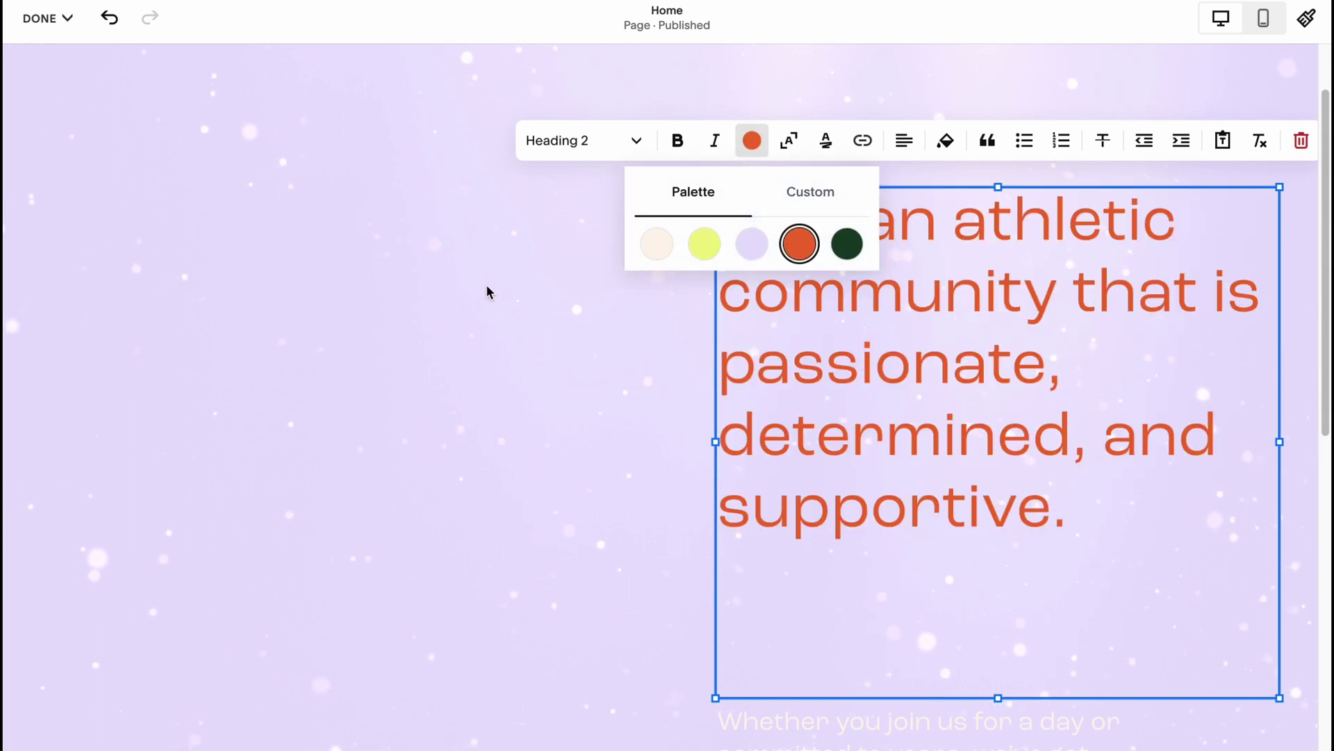
click(846, 243)
click(805, 198)
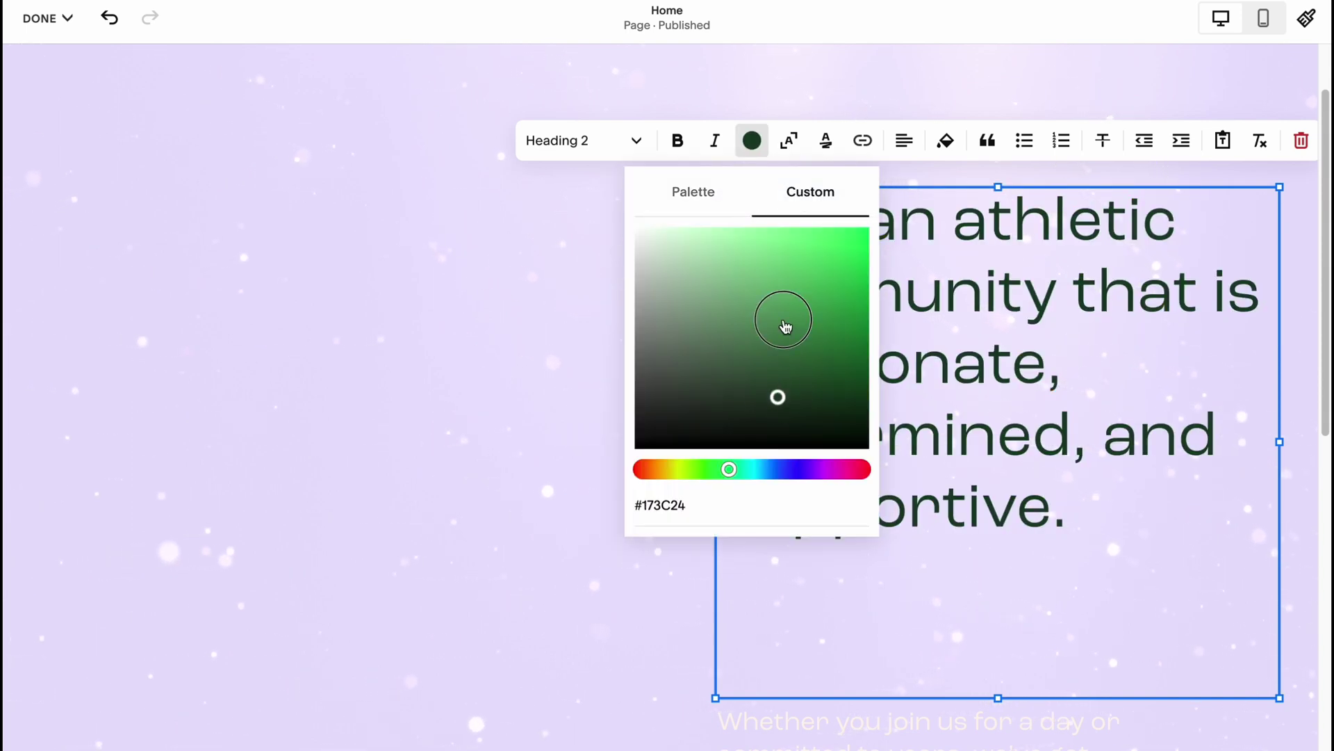
click(652, 469)
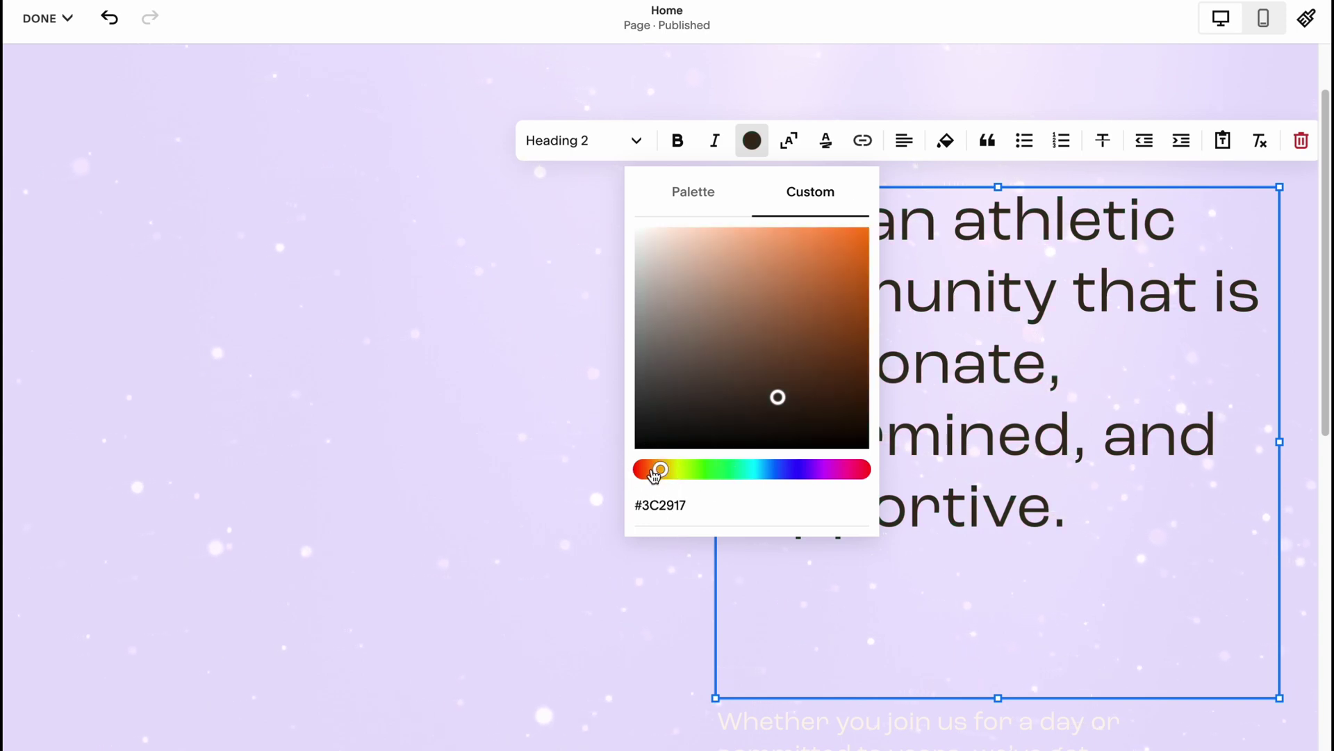
click(819, 303)
mouse_move(879, 226)
mouse_down()
mouse_move(855, 247)
mouse_move(866, 239)
mouse_up()
drag(660, 477, 668, 477)
click(1038, 477)
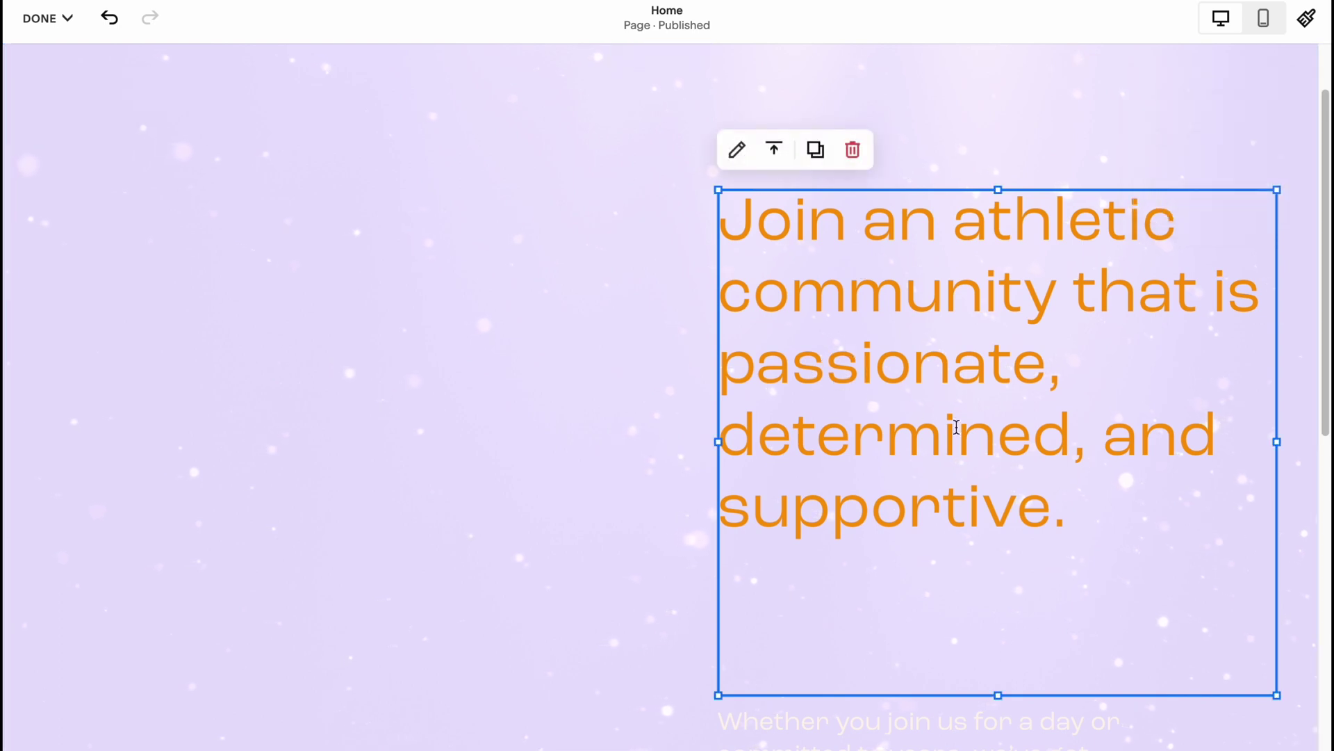
Step: Add an empty image block to the hero and enlarge it toward the heading
click(629, 521)
scroll(628, 417, up, 2)
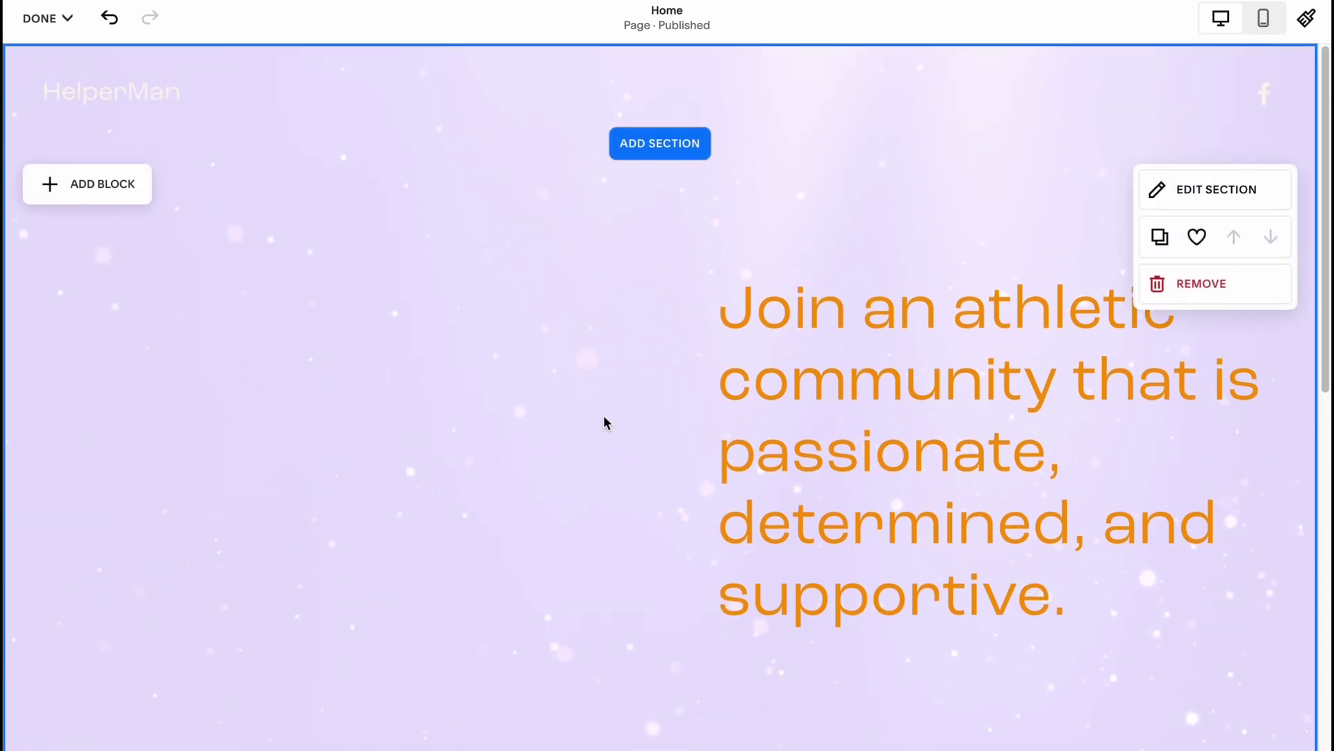
scroll(786, 487, down, 1)
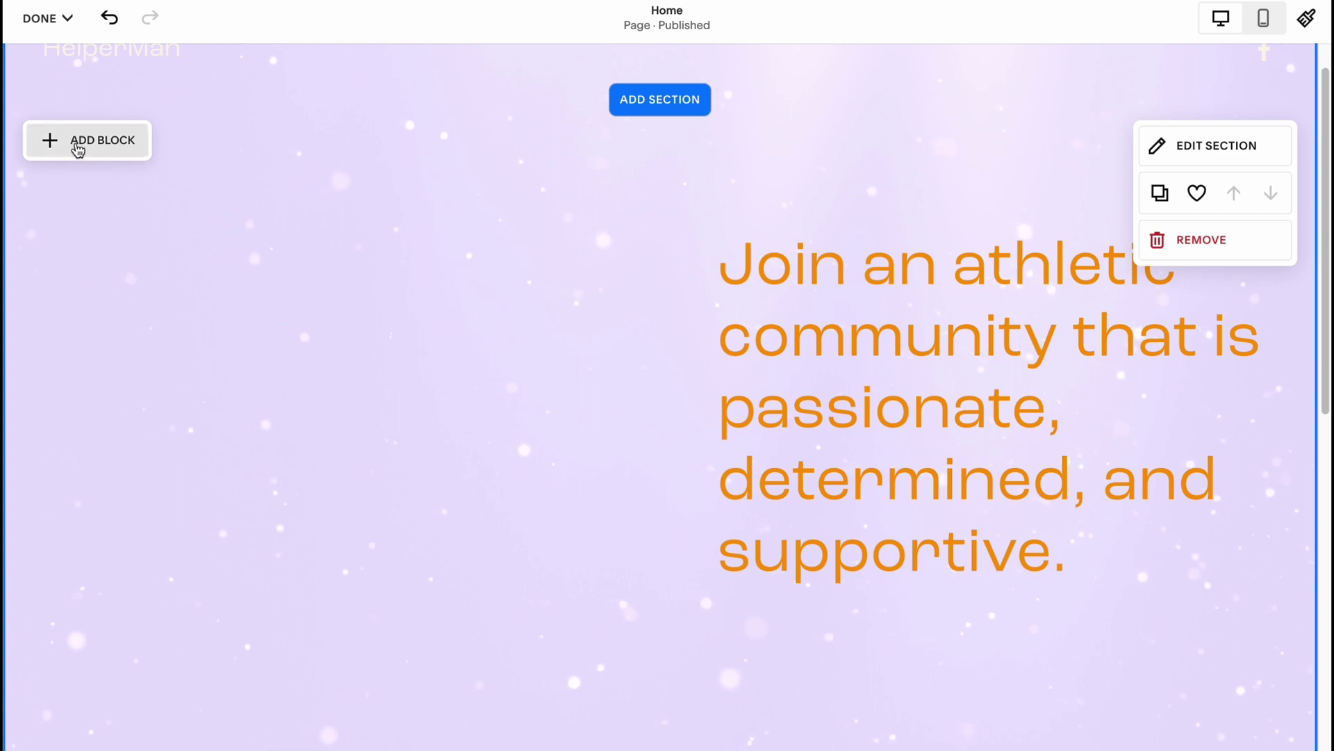
scroll(77, 144, up, 1)
click(87, 185)
click(285, 300)
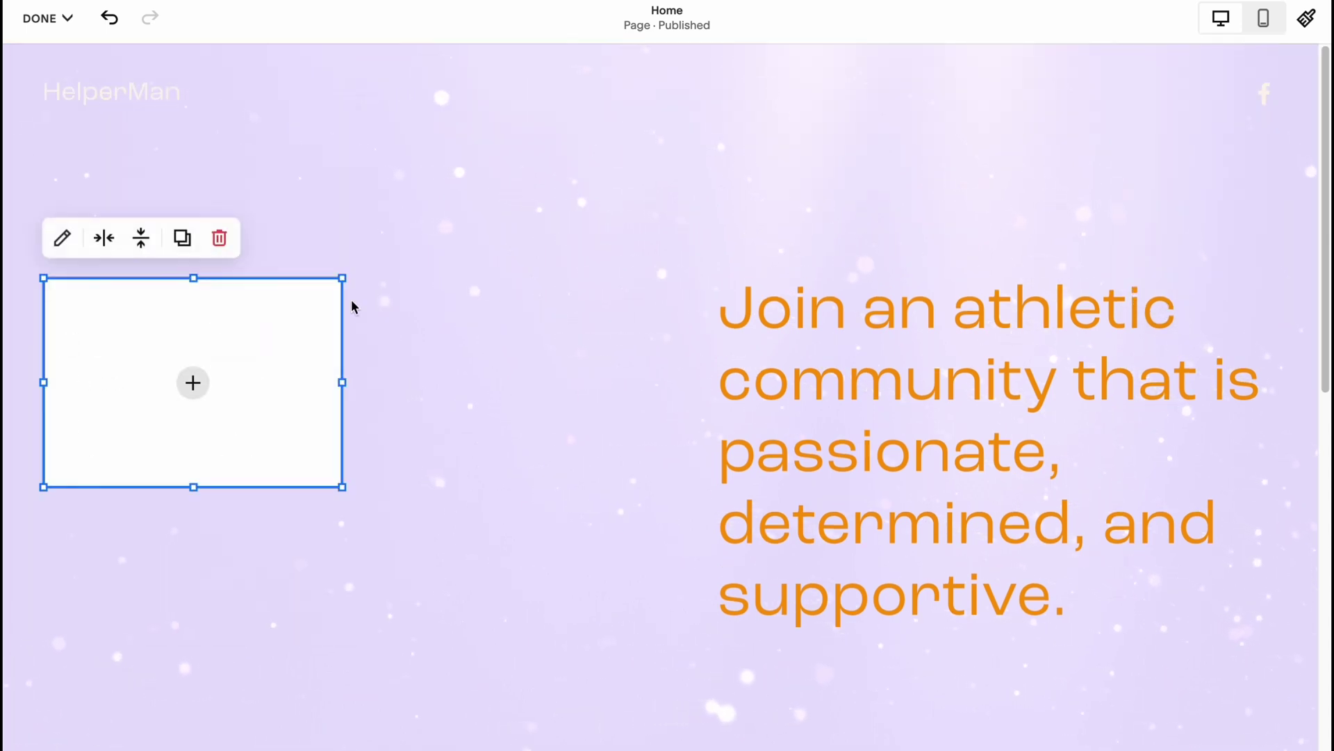
drag(339, 279, 546, 240)
drag(548, 521, 653, 633)
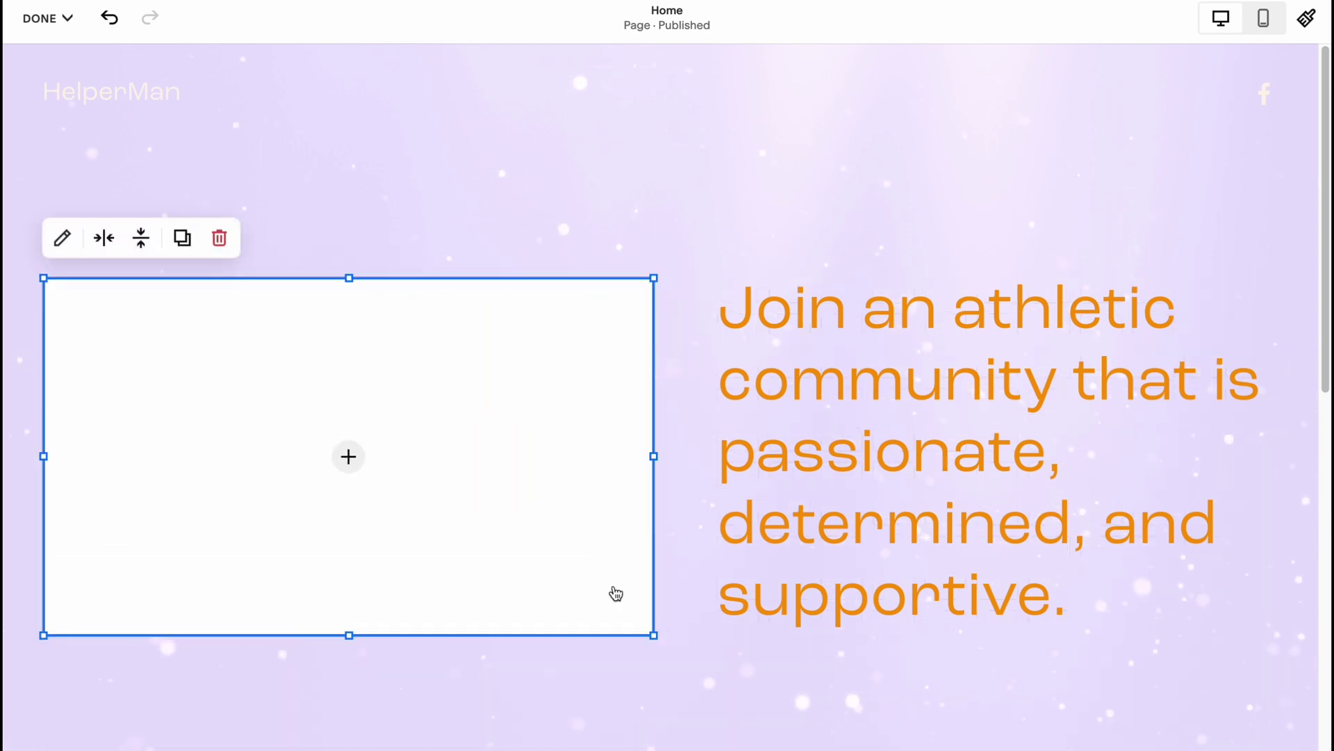
Step: Fill the block with the night-time city train stock photo and adjust its size and position
click(346, 456)
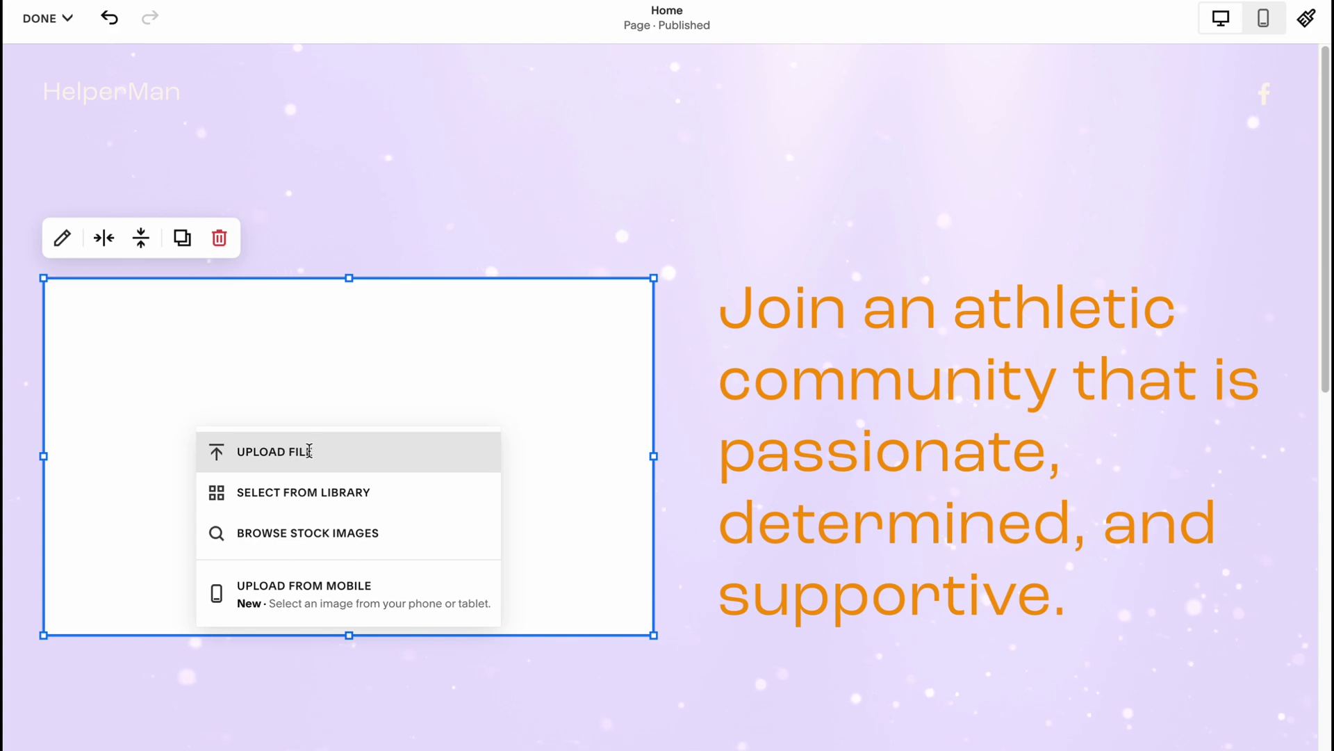
click(303, 539)
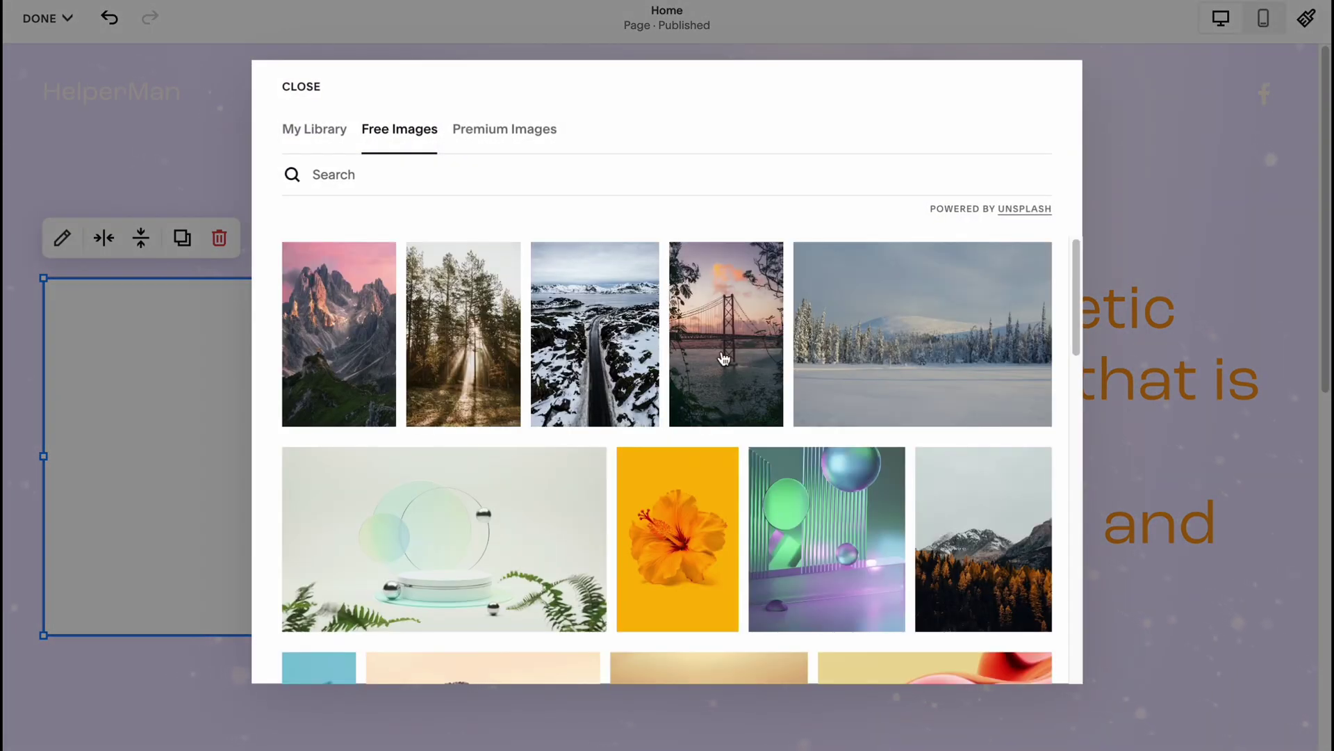
scroll(676, 396, down, 9)
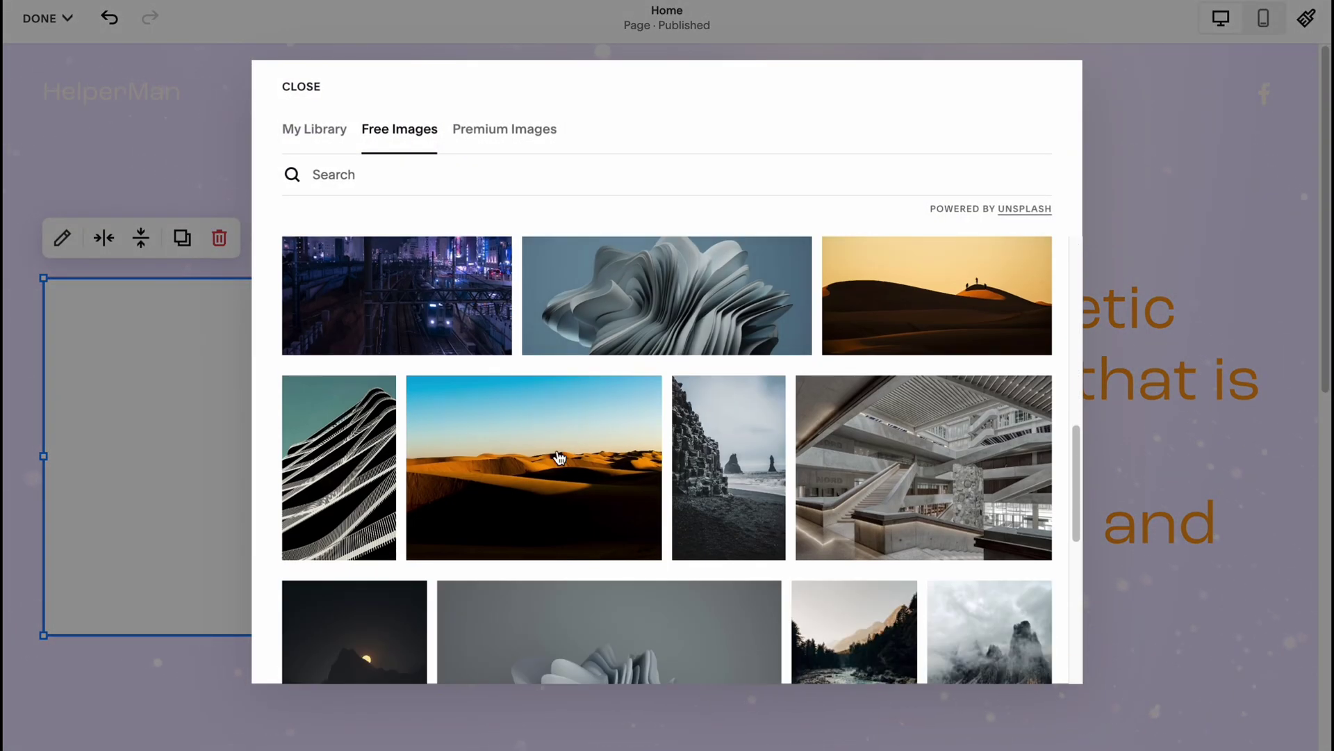
click(416, 310)
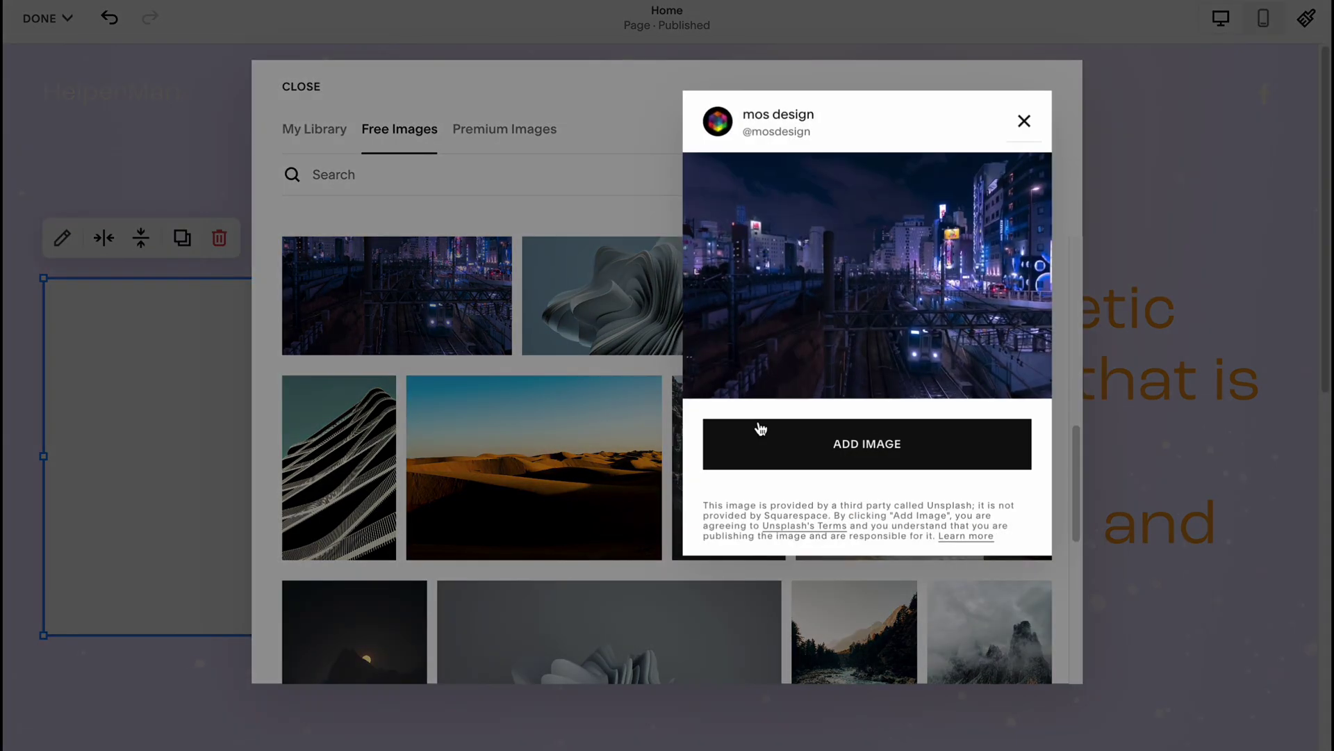
click(870, 453)
key(Escape)
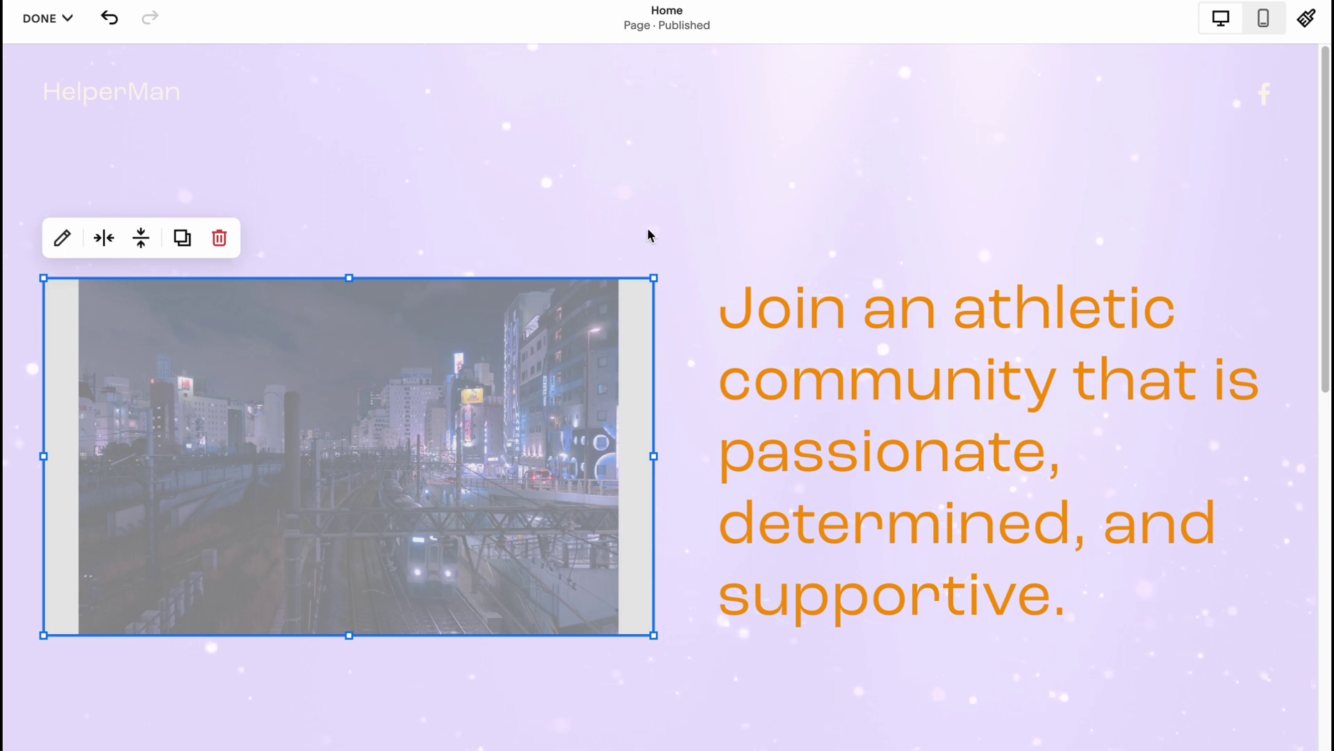
drag(653, 455, 599, 453)
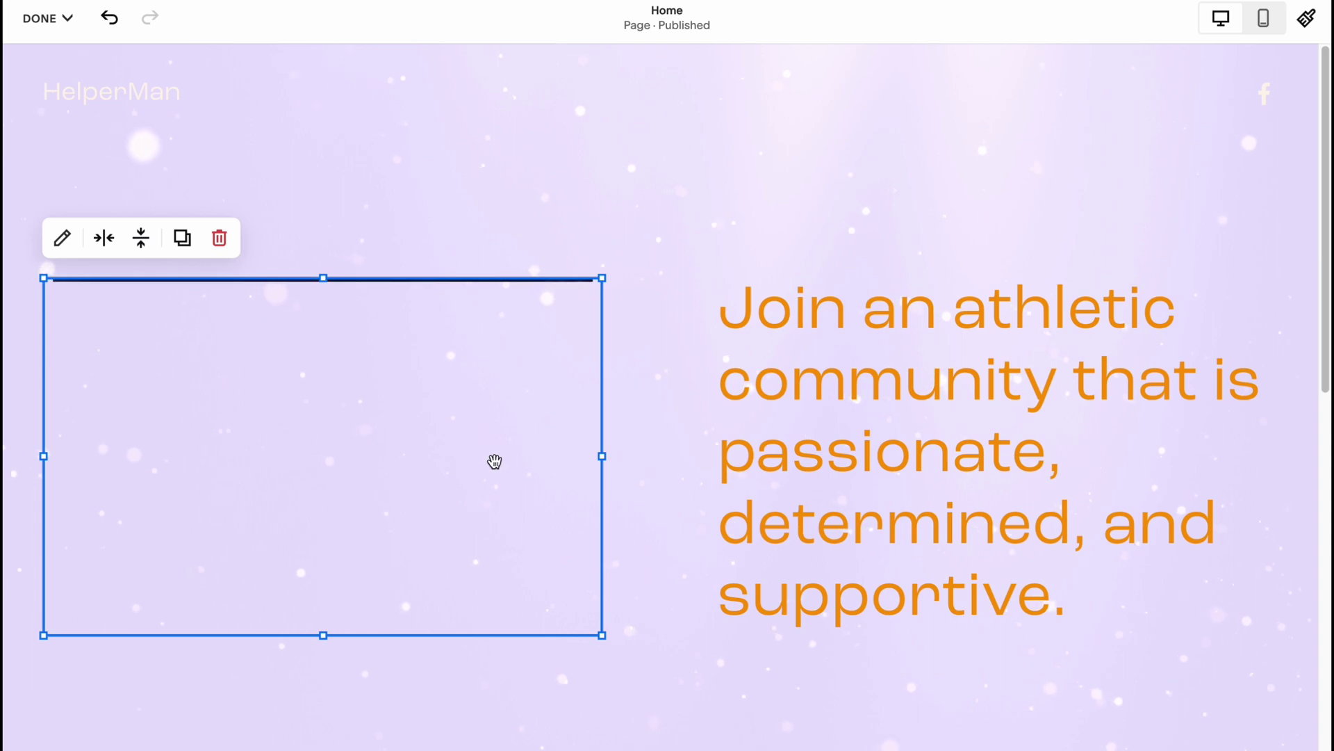
drag(494, 462, 599, 283)
Step: Drag the Minneapolis paragraph up closer to the orange heading
click(834, 214)
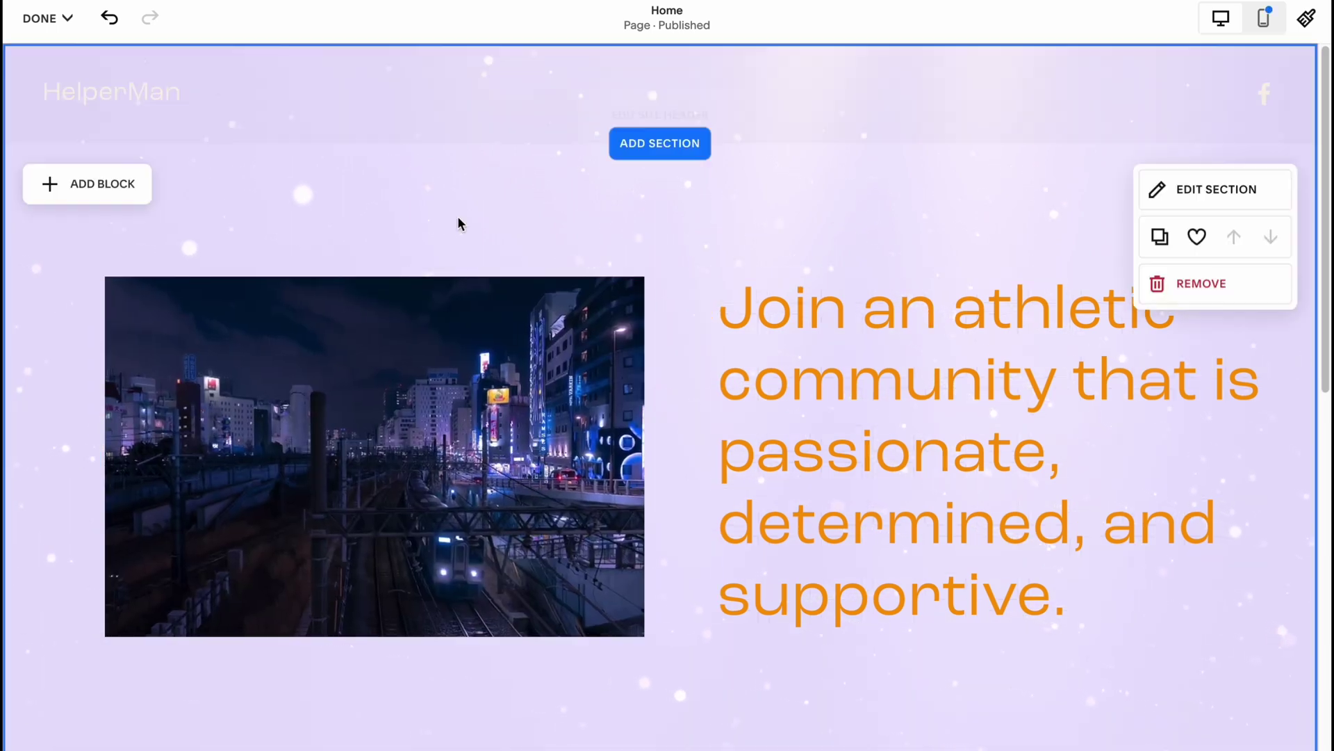
scroll(518, 281, down, 5)
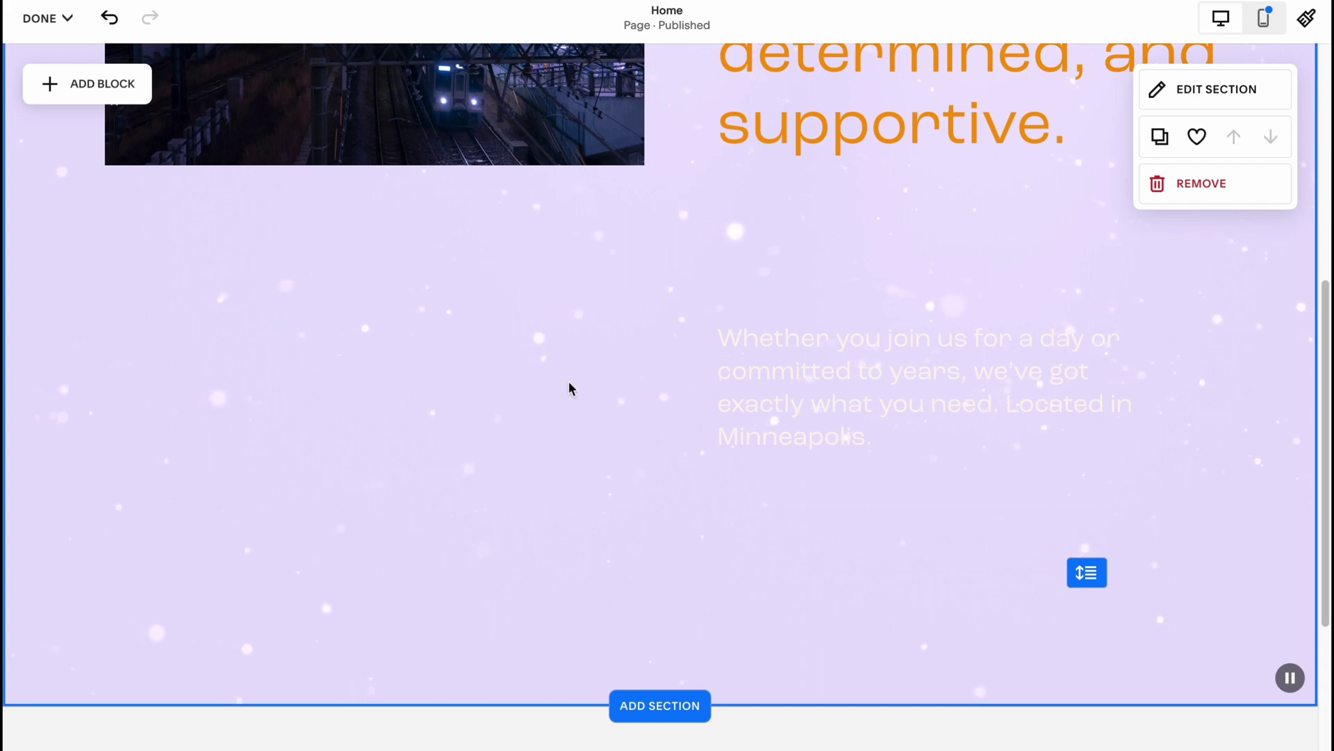
scroll(530, 419, up, 3)
drag(846, 596, 823, 449)
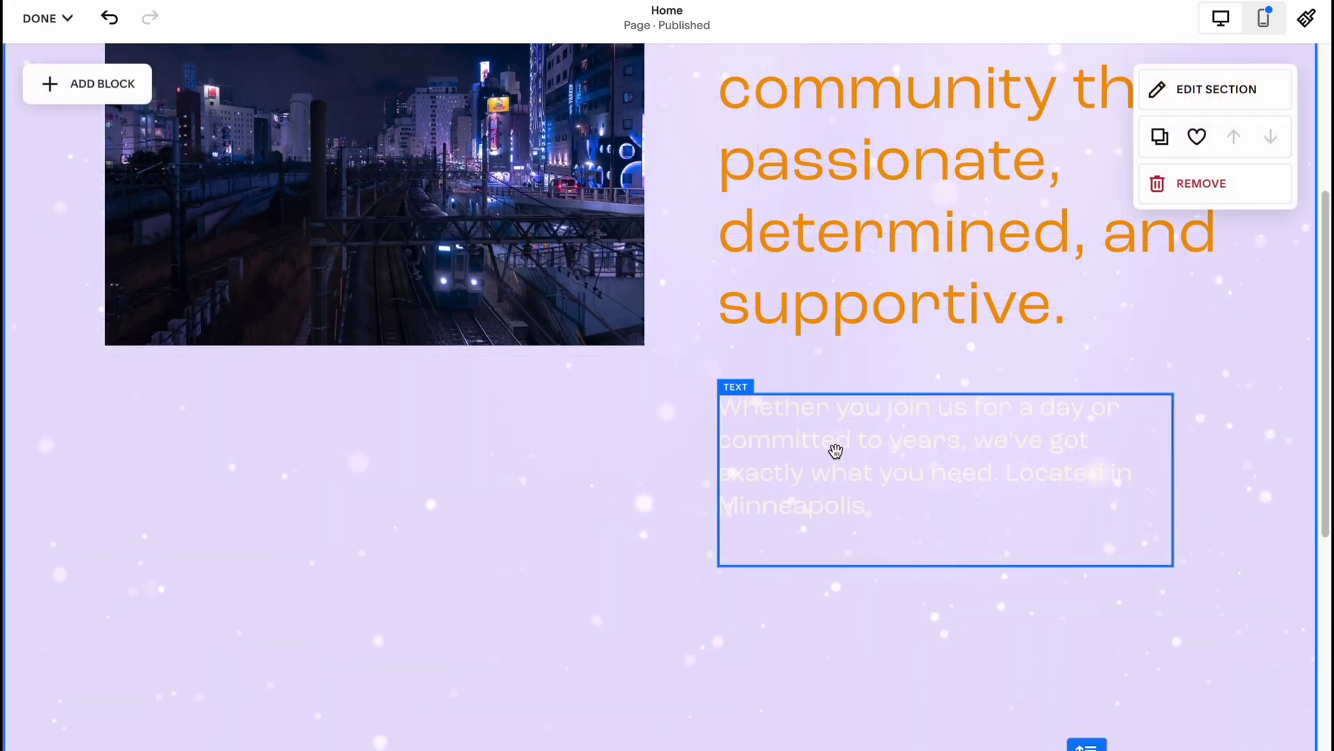
Step: Duplicate the Minneapolis paragraph and place the copy lower-left on the grid
click(835, 450)
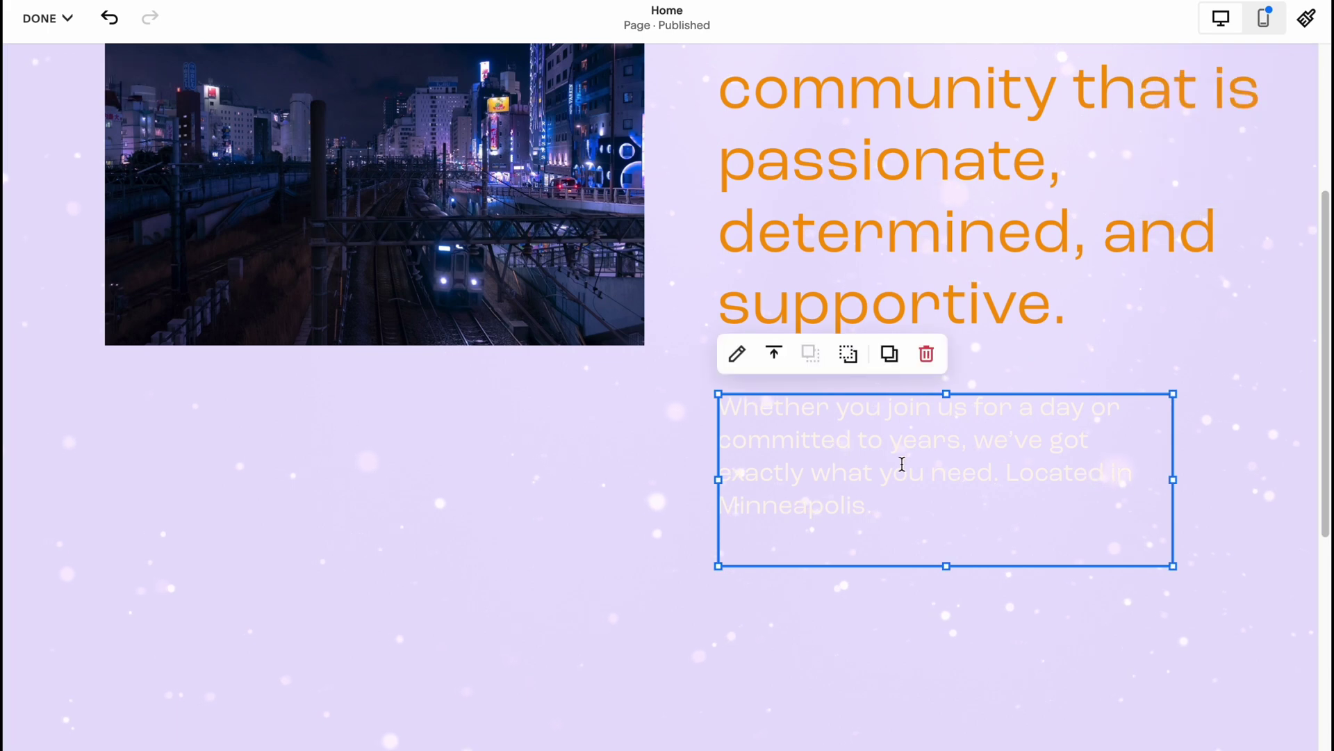
click(891, 354)
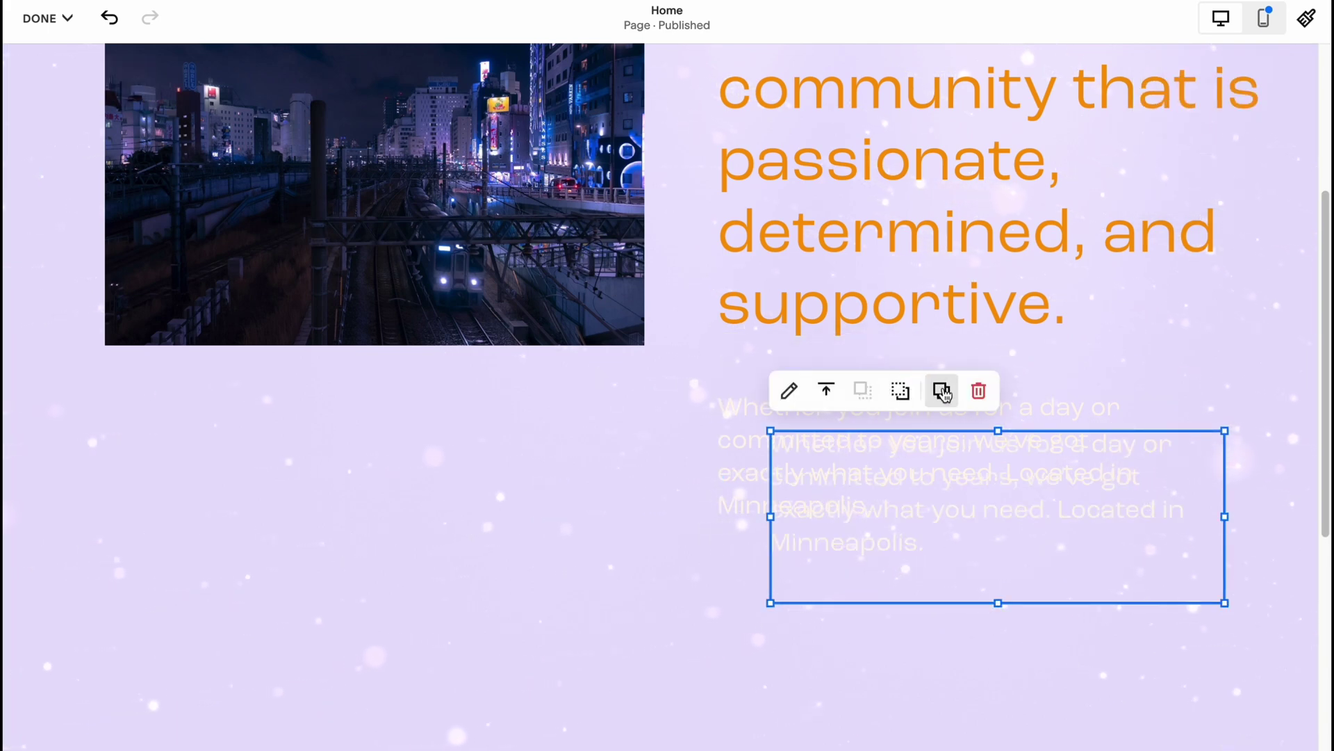
drag(938, 445, 900, 581)
click(679, 593)
drag(904, 528, 886, 619)
scroll(657, 535, down, 6)
scroll(629, 553, up, 10)
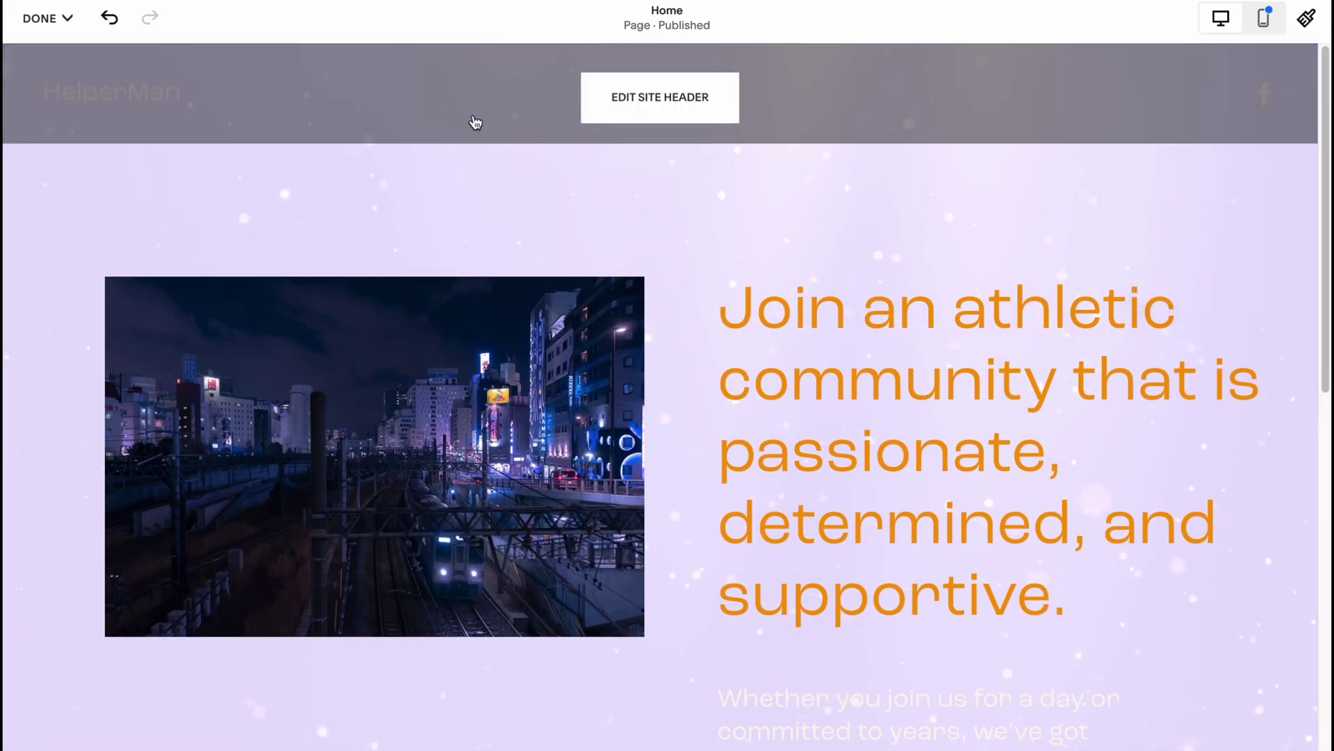
Step: Save the home page edits and view the site preview full screen
click(476, 125)
click(389, 190)
click(42, 21)
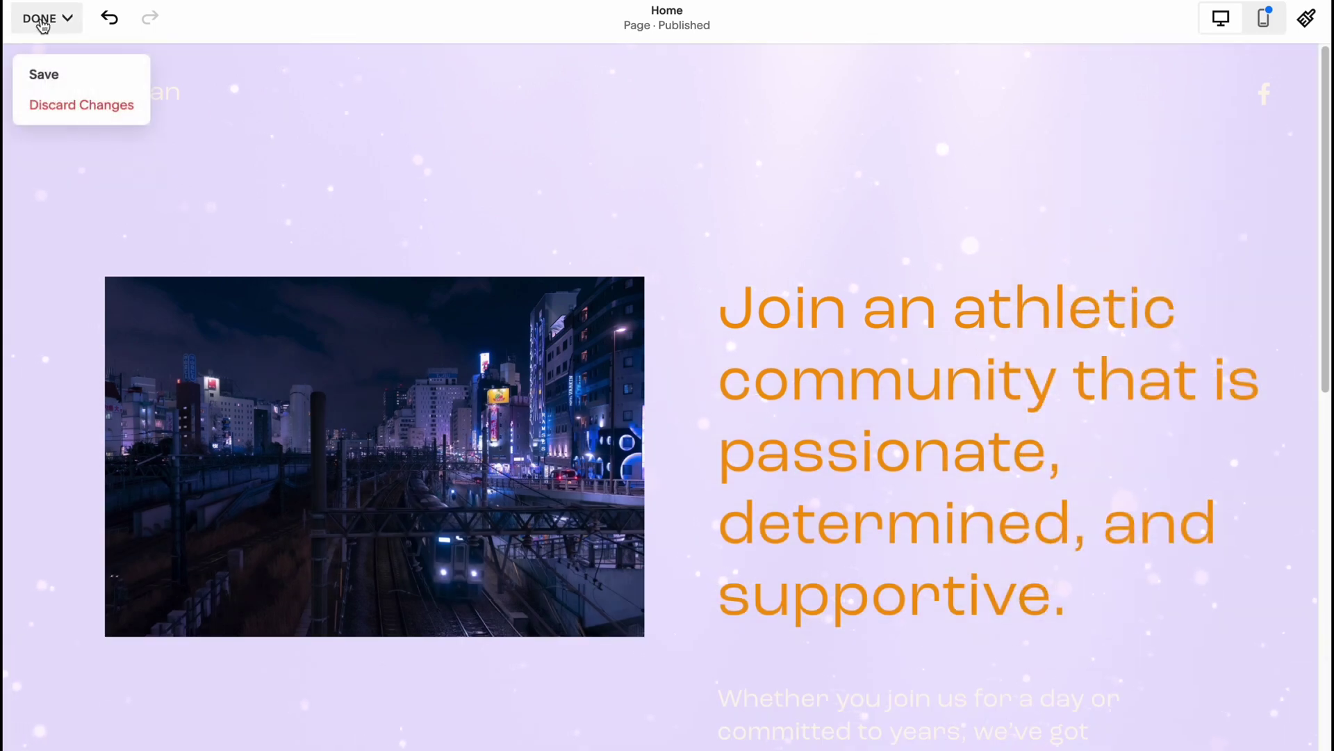
click(46, 78)
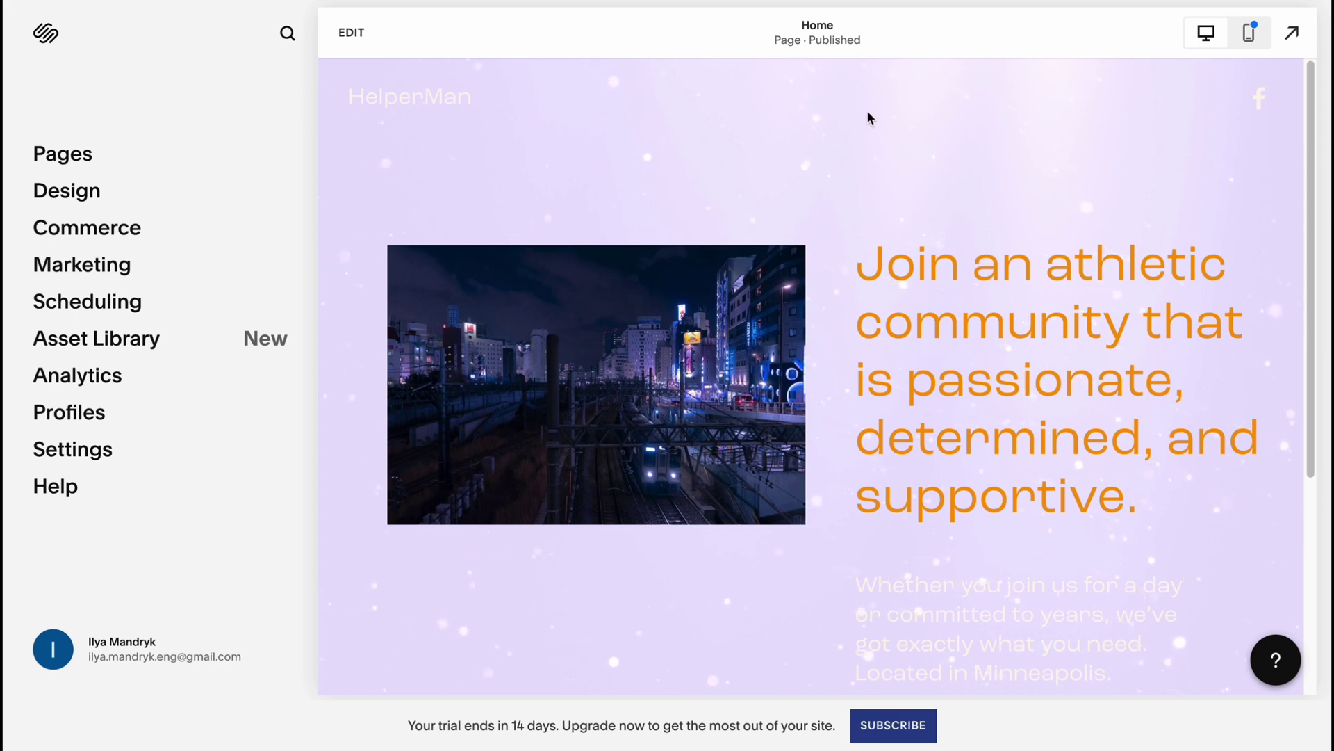
click(1294, 34)
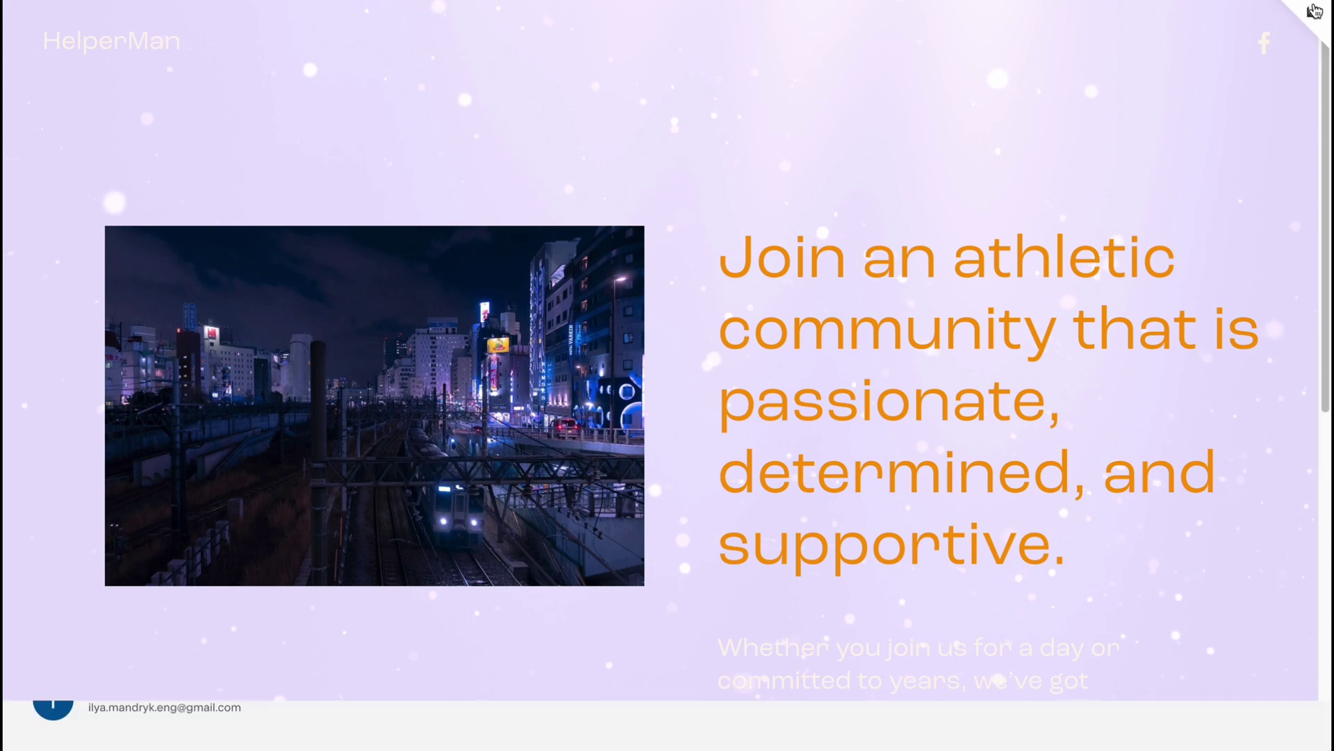
Step: Scroll through the plan comparison: Personal $16, Business $23, Commerce Basic $27, Advanced $49
click(1314, 14)
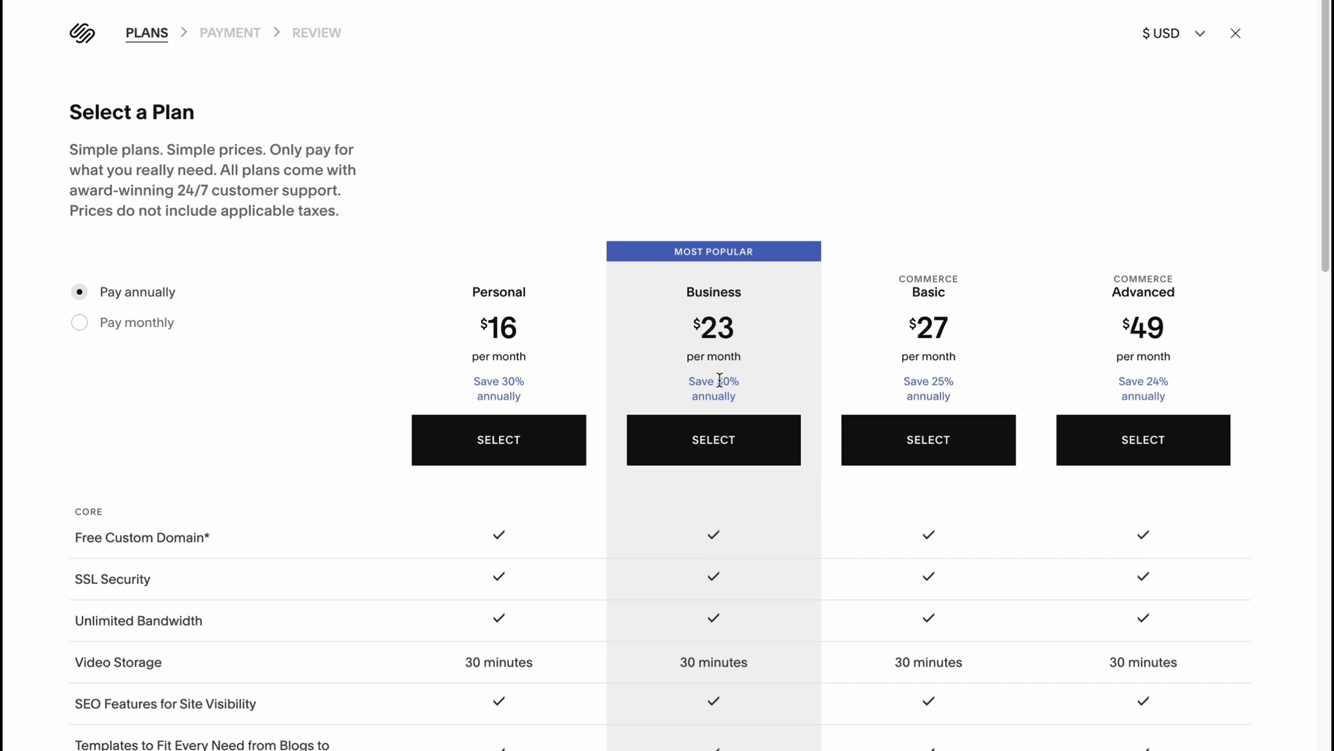
scroll(760, 487, down, 10)
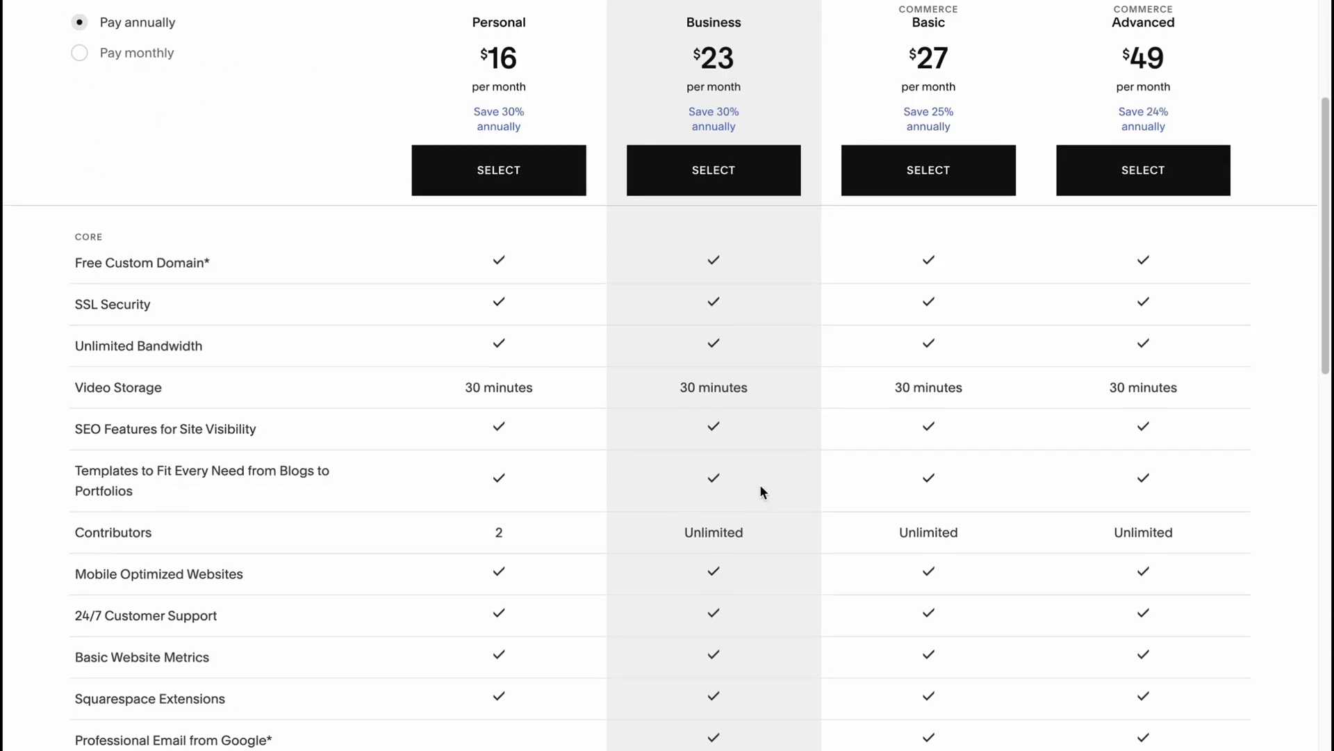
scroll(761, 489, down, 3)
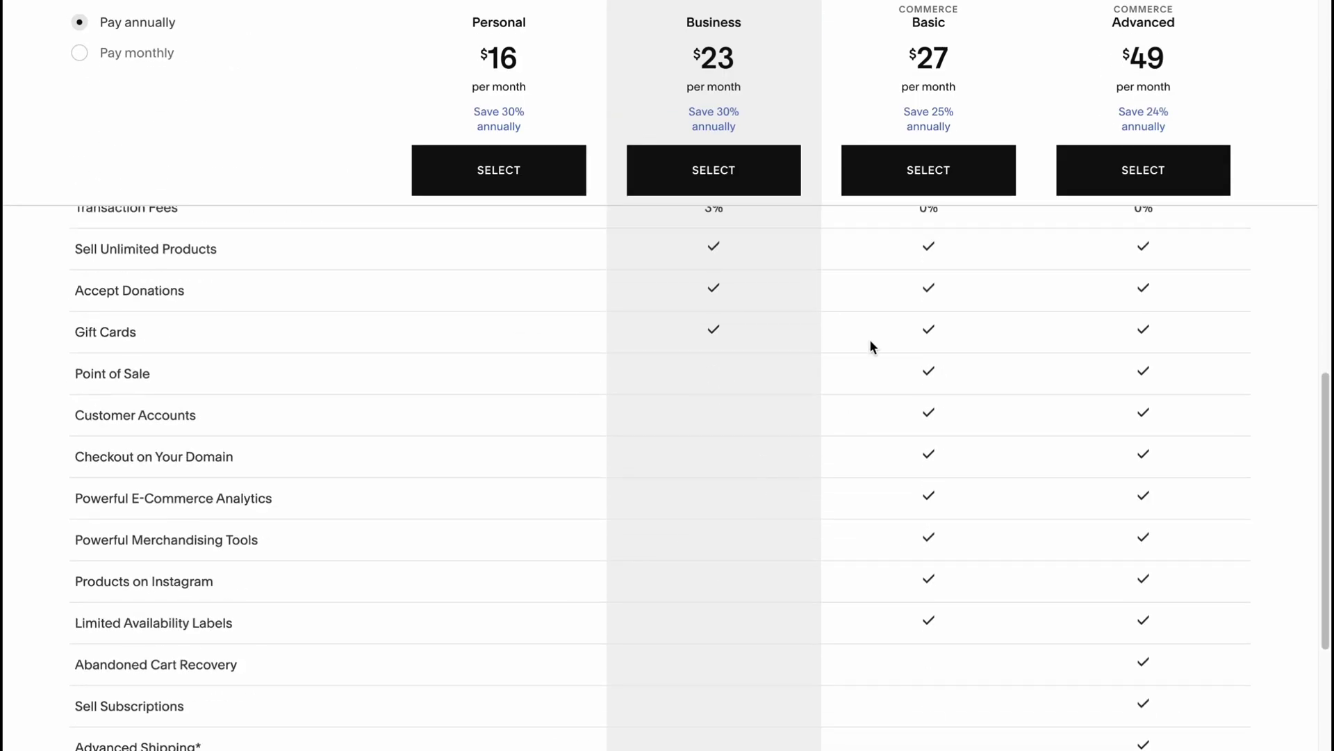
scroll(776, 483, down, 1)
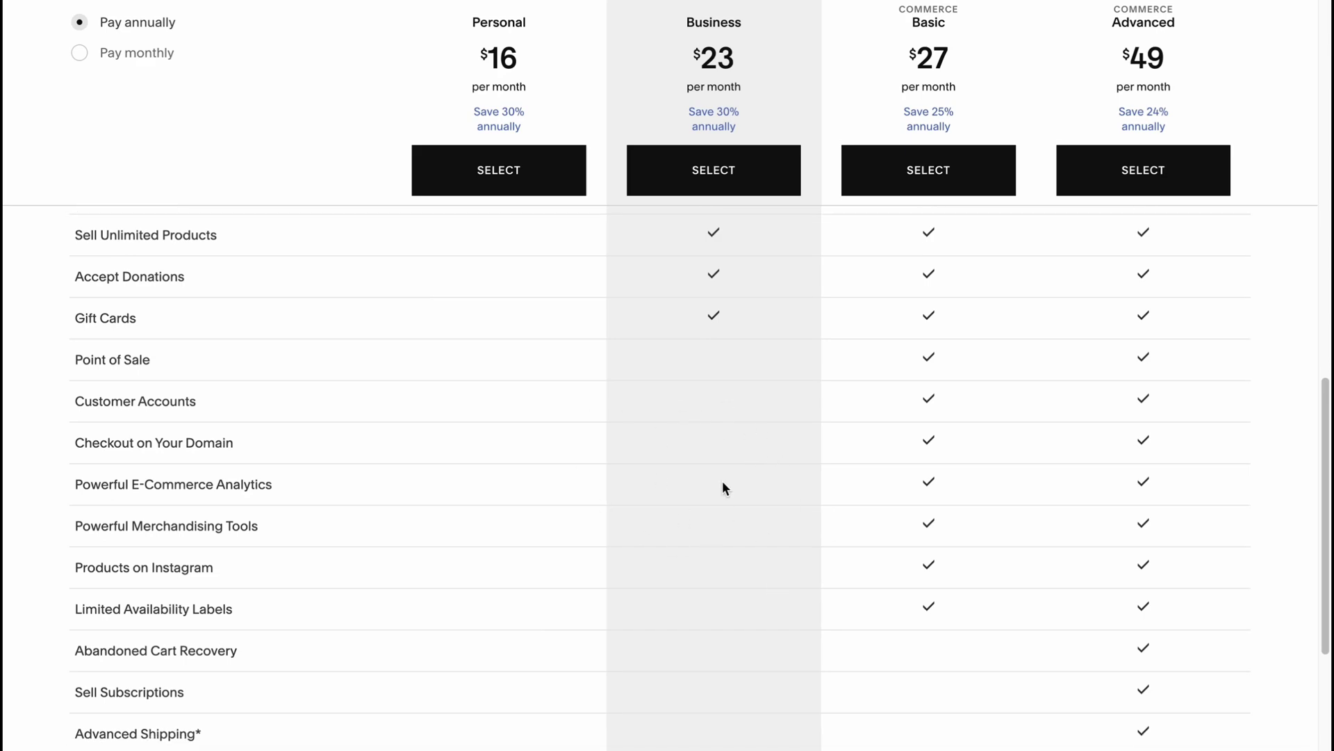
scroll(722, 481, up, 15)
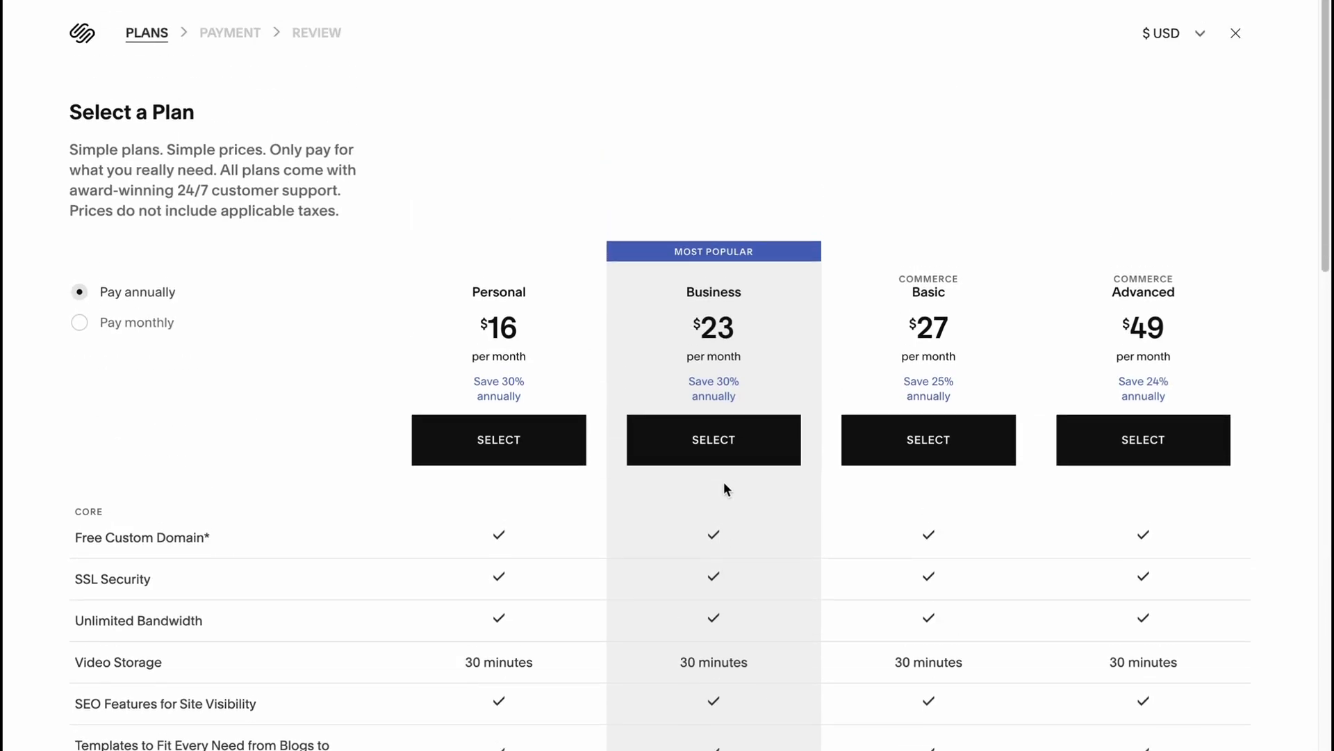